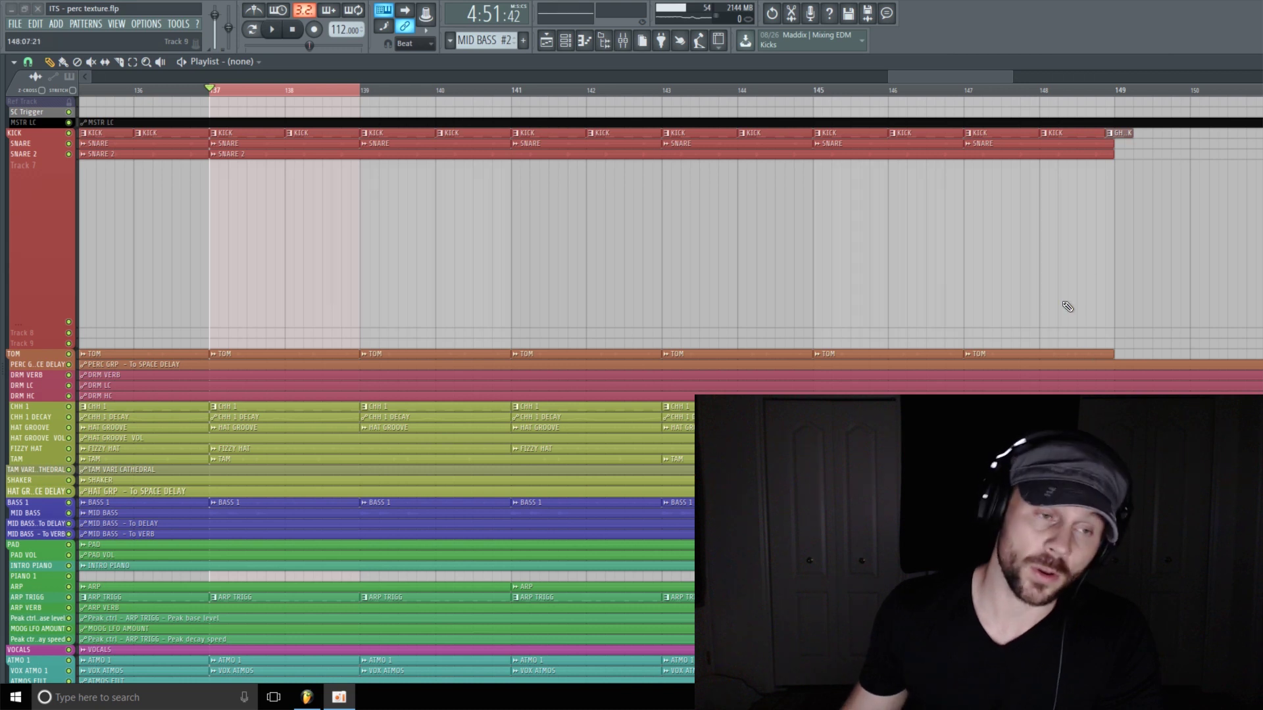
Play the song from bar 137 to hear the existing drum arrangement, and stop playback
left_click_drag(18, 323, 19, 320)
left_click(276, 34)
left_click_drag(1011, 77, 988, 84)
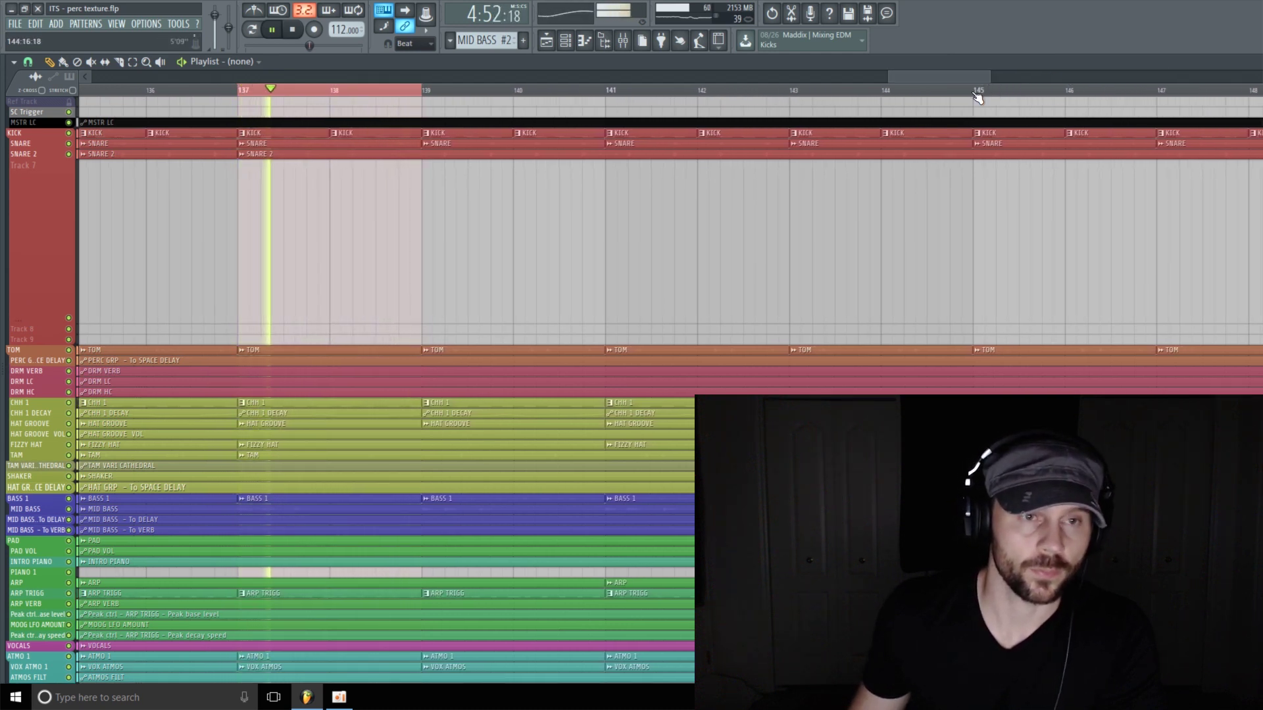
left_click(302, 32)
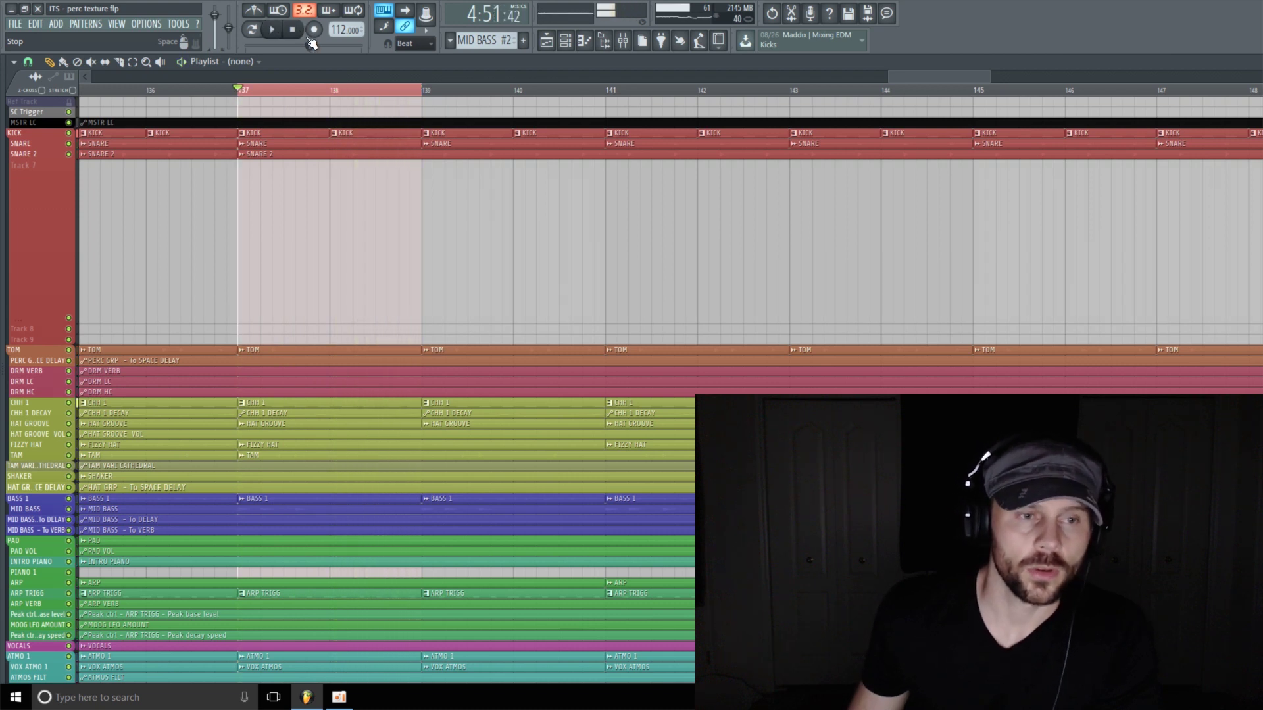
Set the playlist time selection from bar 137 to bar 145 and switch back to the Draw tool
left_click(159, 61)
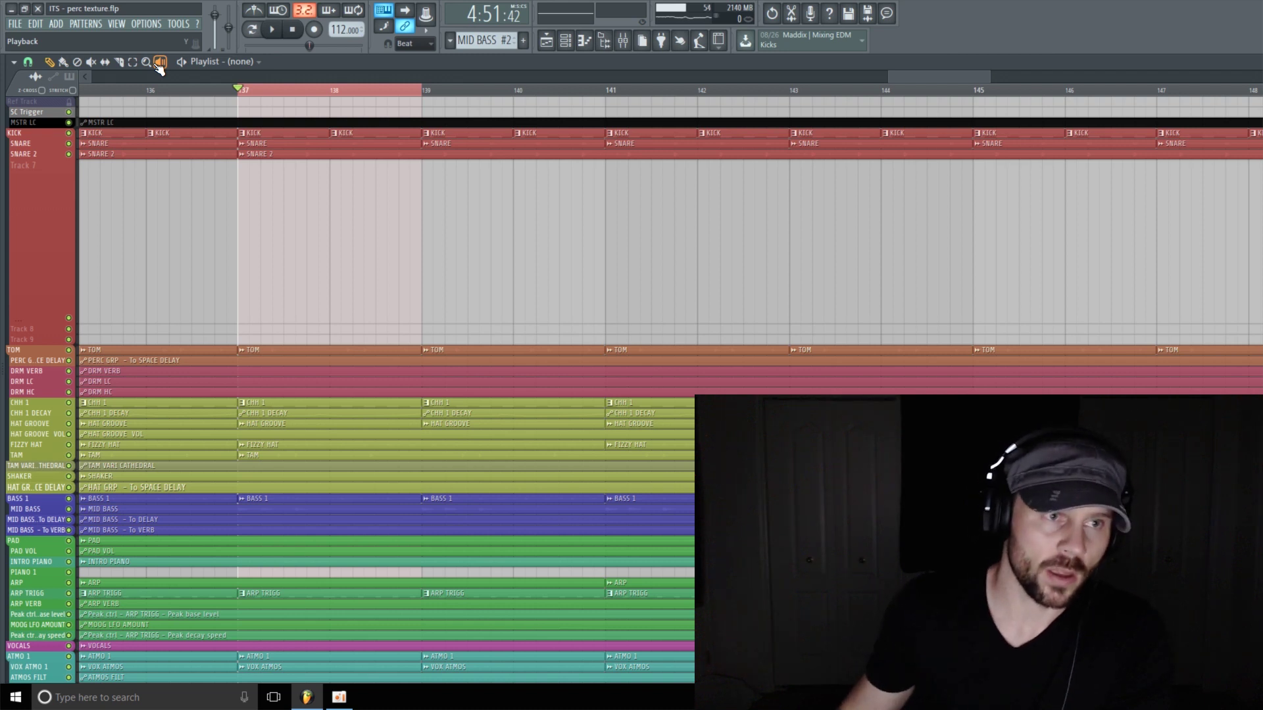
left_click(250, 102)
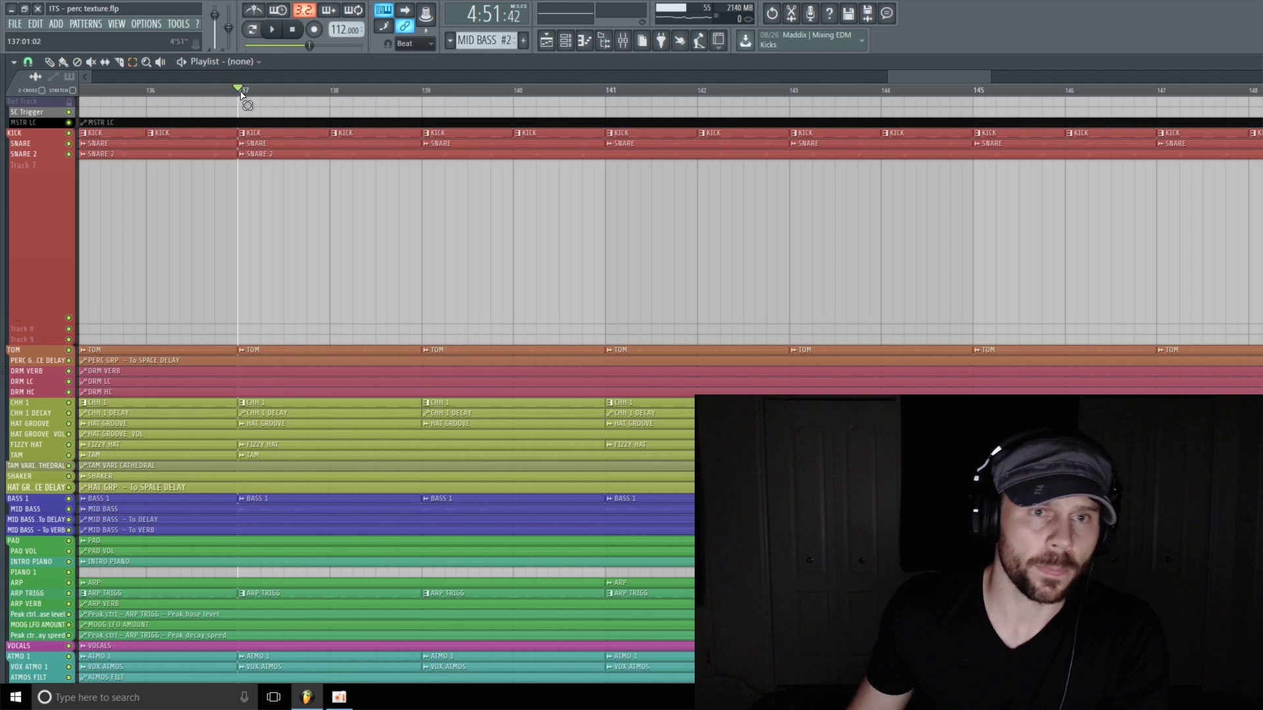
left_click_drag(241, 95, 978, 181)
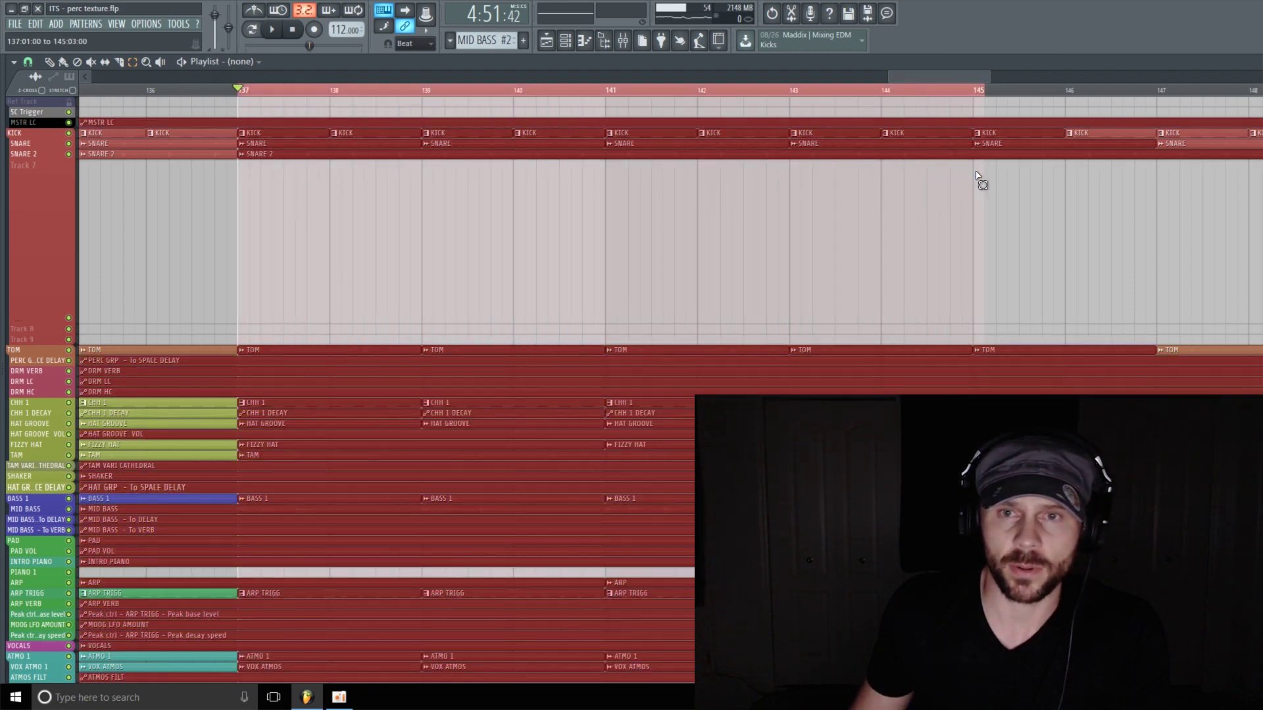
left_click_drag(241, 92, 1002, 119)
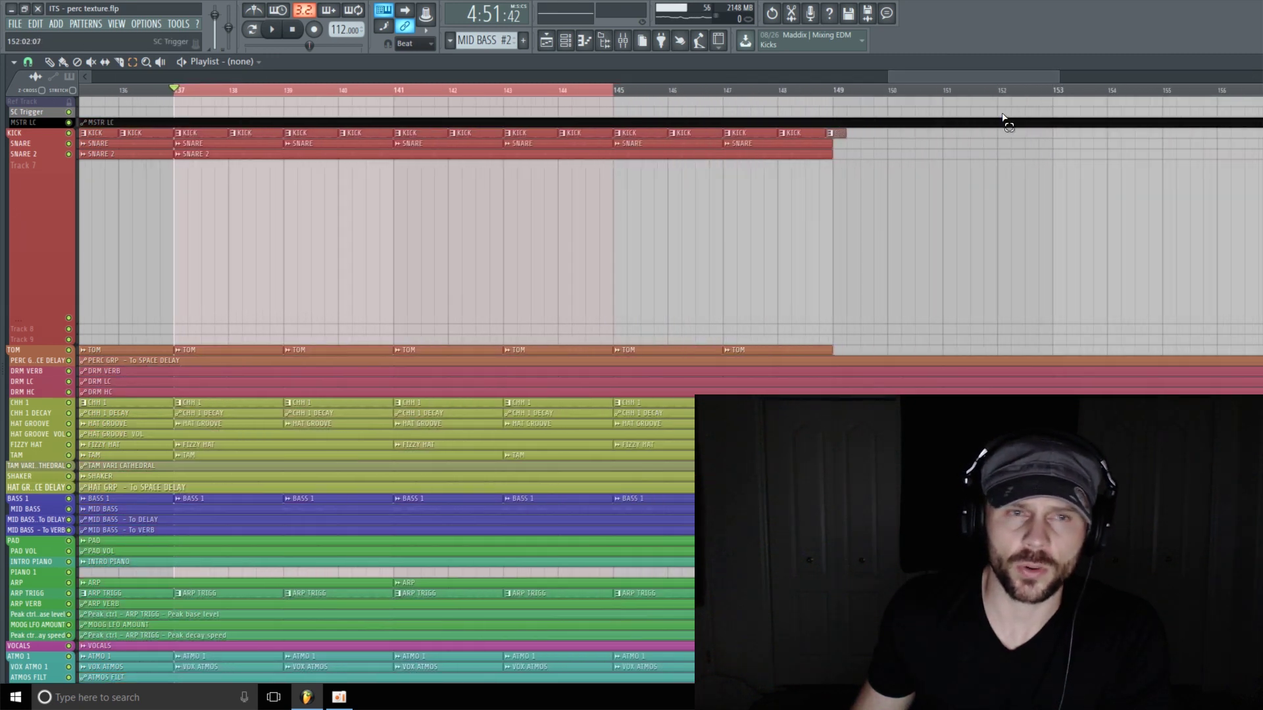
key("p")
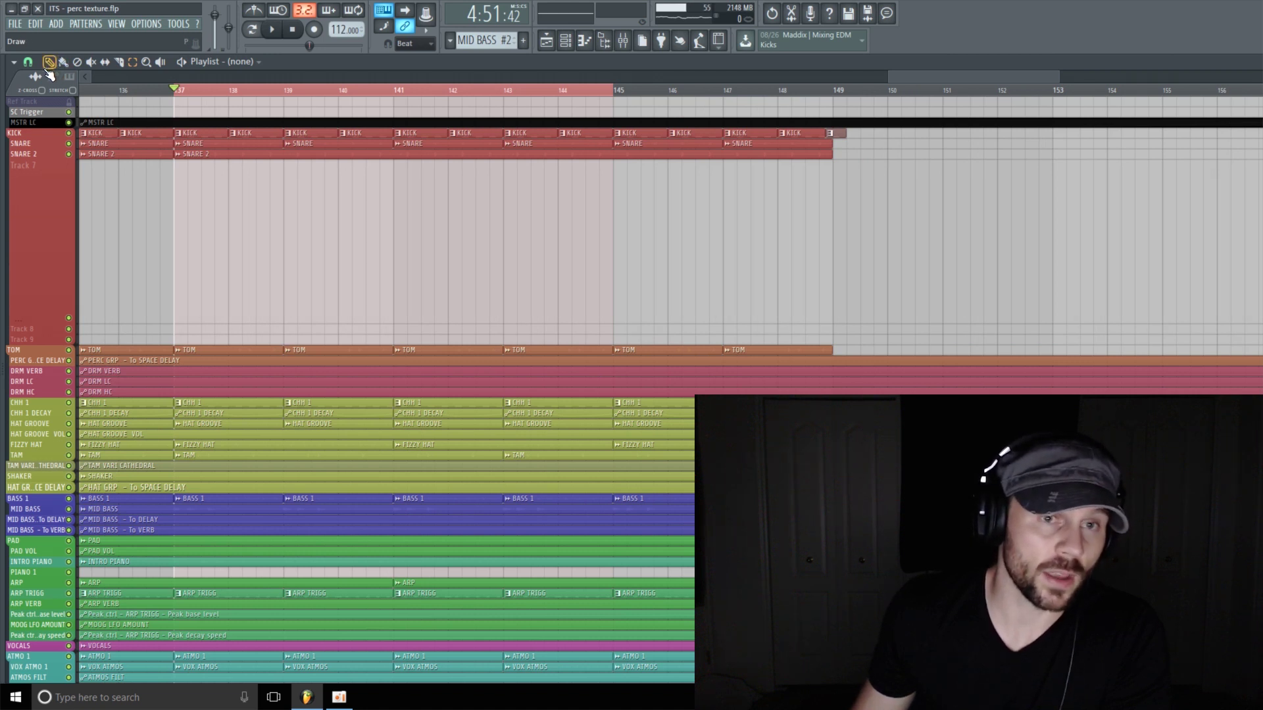
left_click_drag(947, 78, 918, 78)
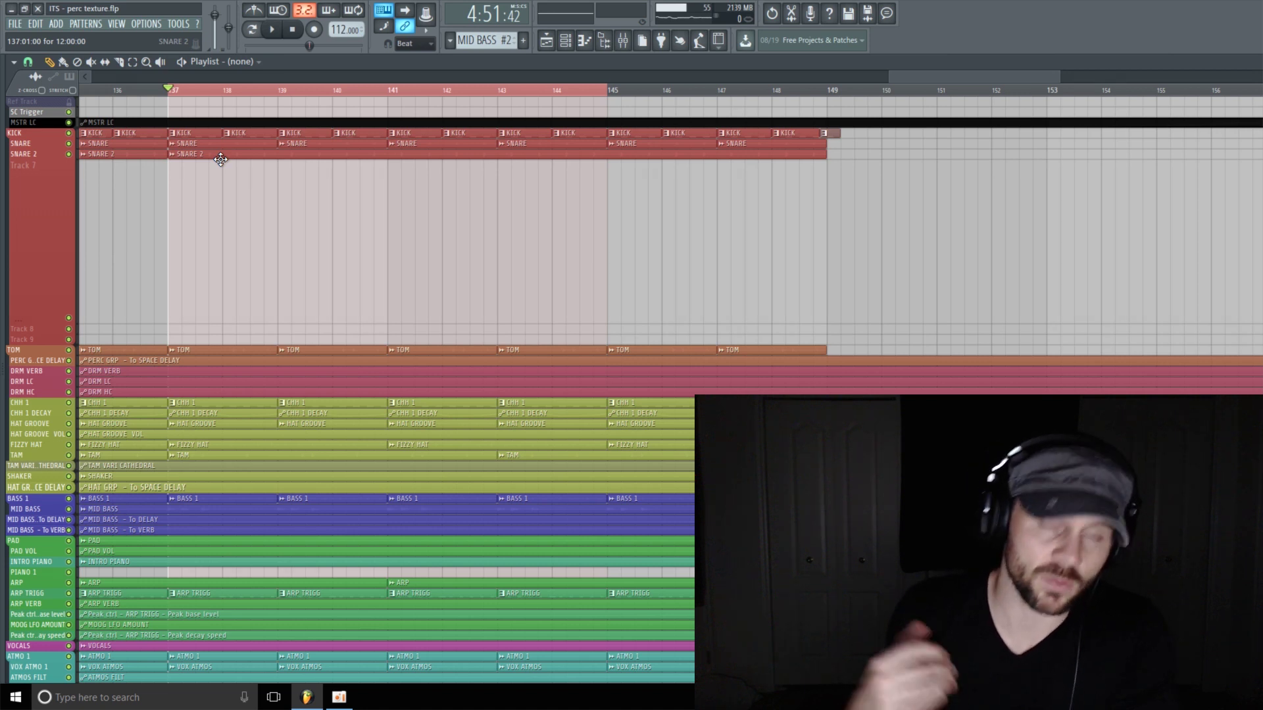
Load Edison into effect slot 10 of the DRUM BUS mixer track
left_click(623, 41)
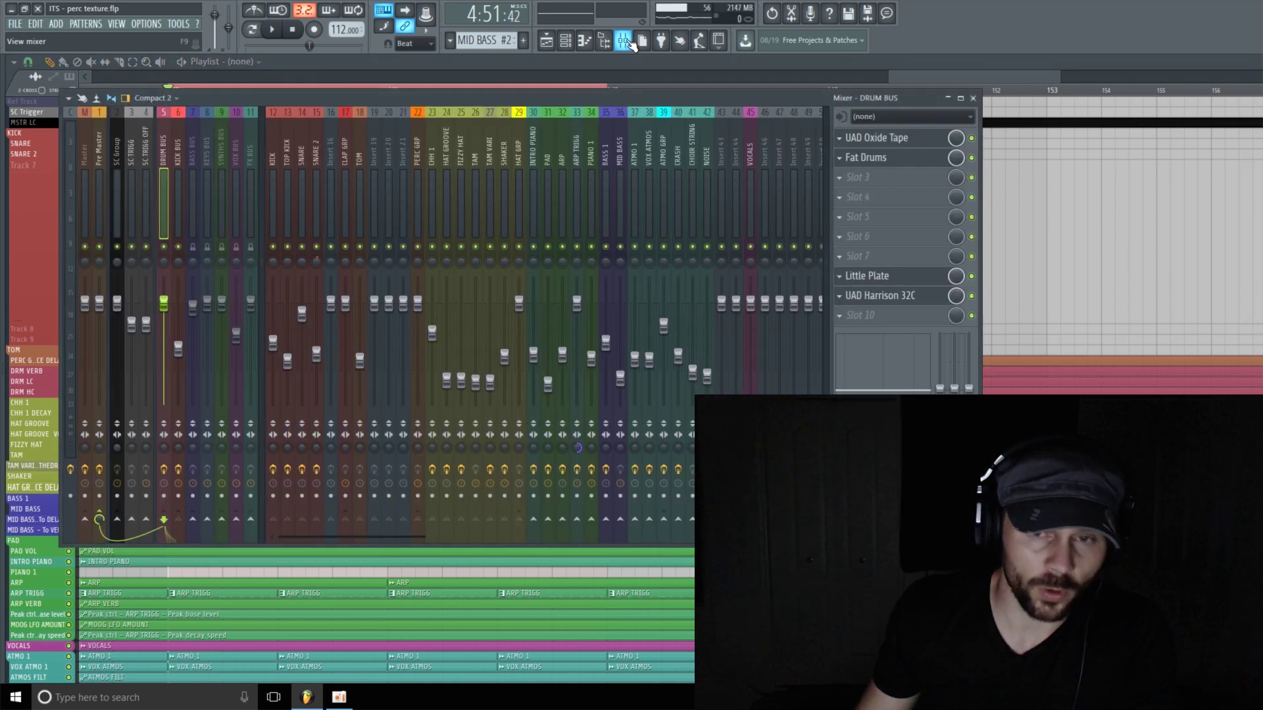
left_click(174, 154)
left_click(161, 153)
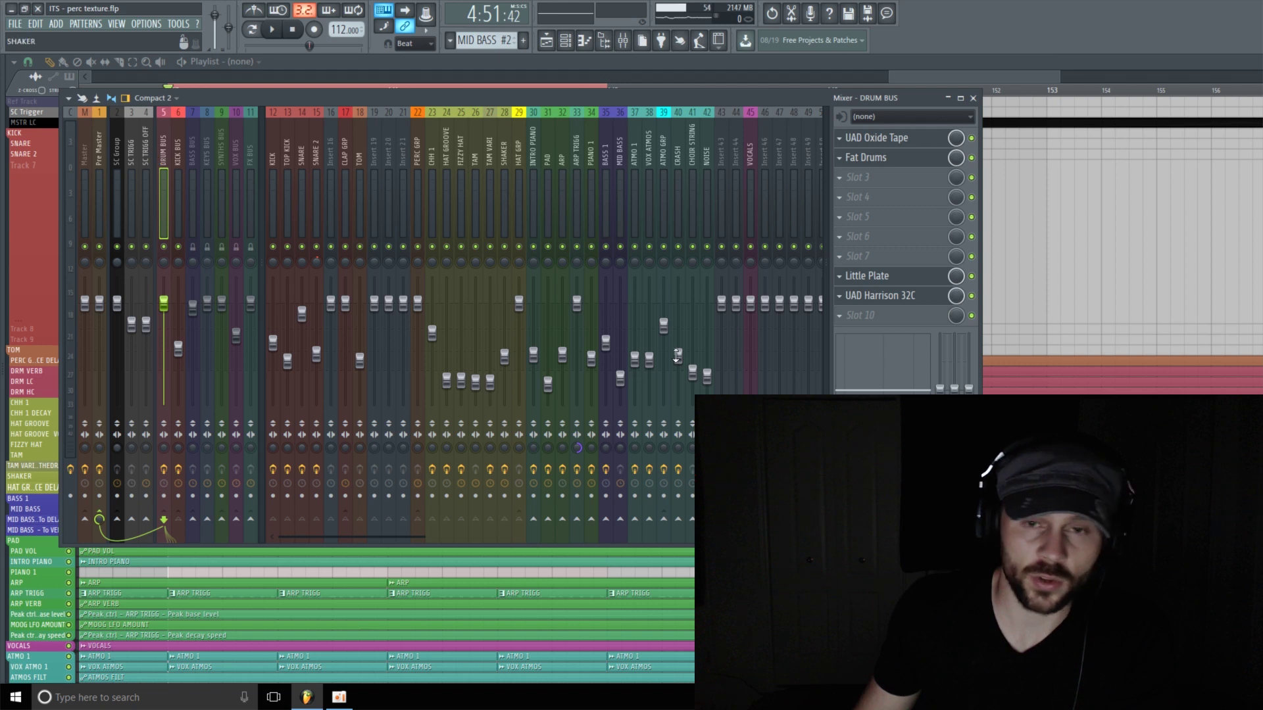
left_click(885, 317)
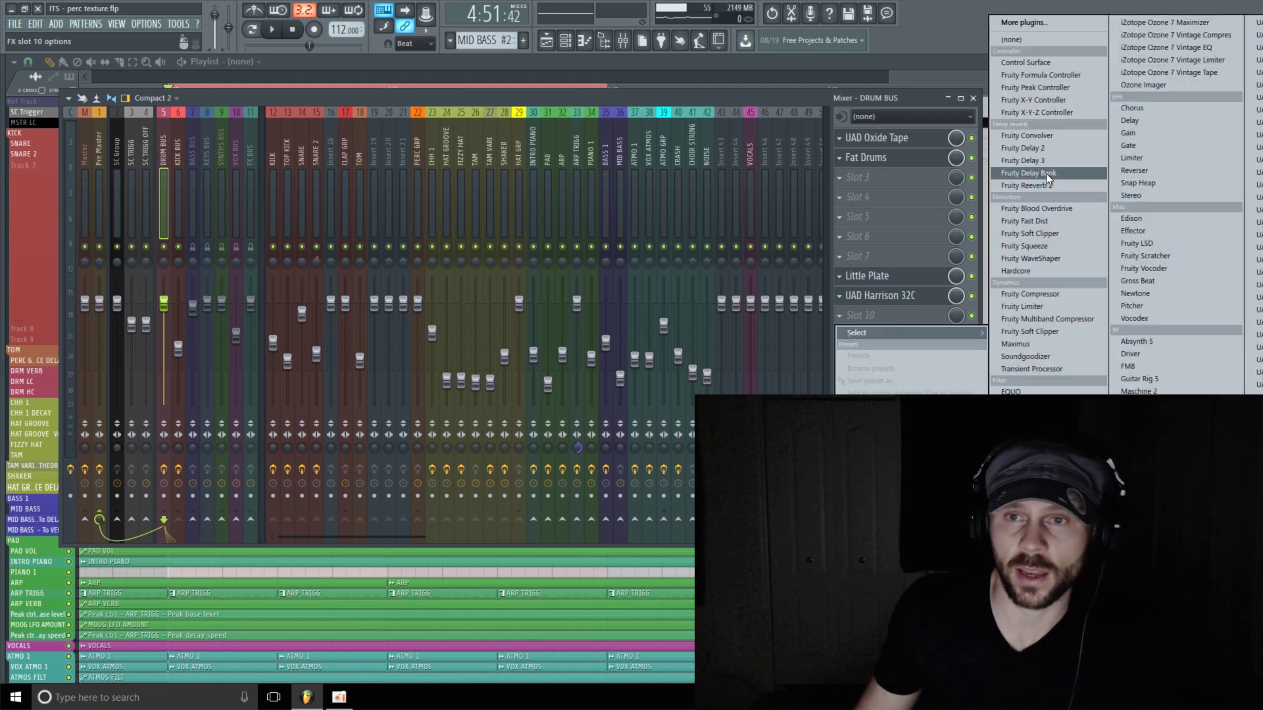
left_click(1141, 220)
left_click_drag(775, 96, 584, 103)
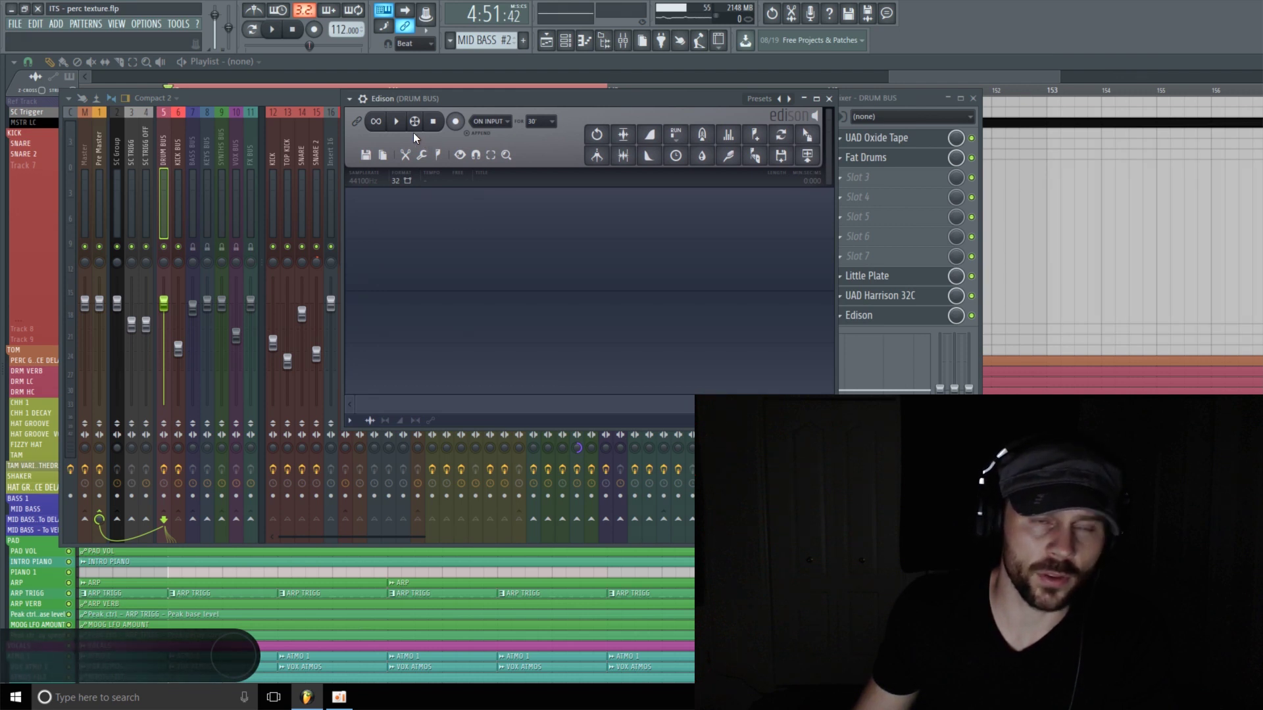
Record the DRUM BUS output into Edison while playing the selected song section, and stop both playback and recording
left_click(455, 121)
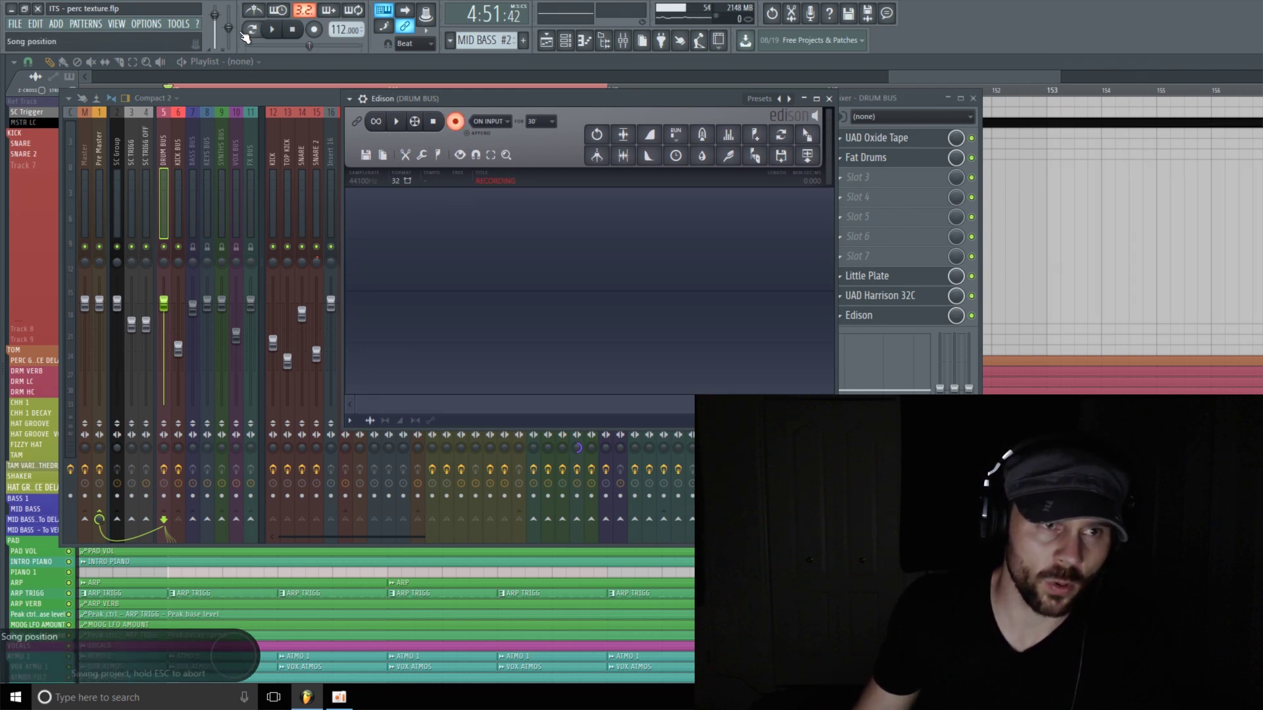
left_click(271, 29)
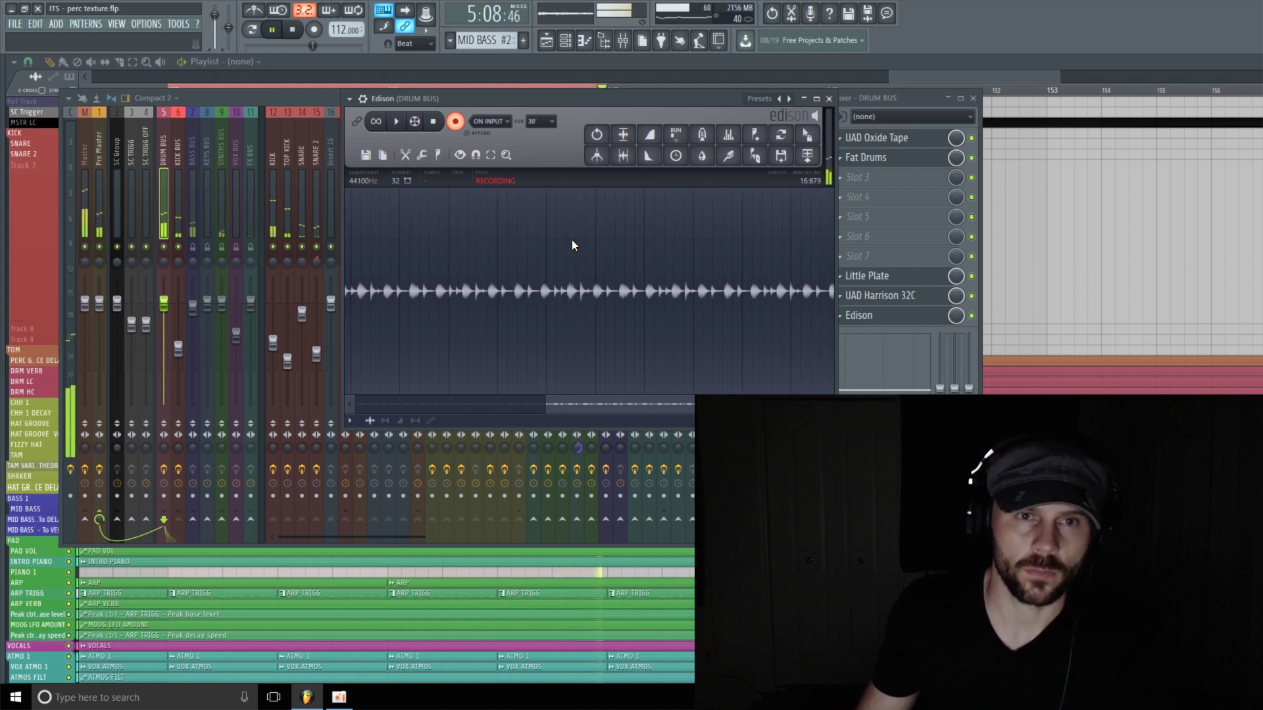
left_click(294, 30)
left_click(433, 122)
Place the Edison recording on playlist Track 7 so that it starts at bar 137
left_click_drag(807, 137, 868, 128)
left_click_drag(1011, 243, 1011, 242)
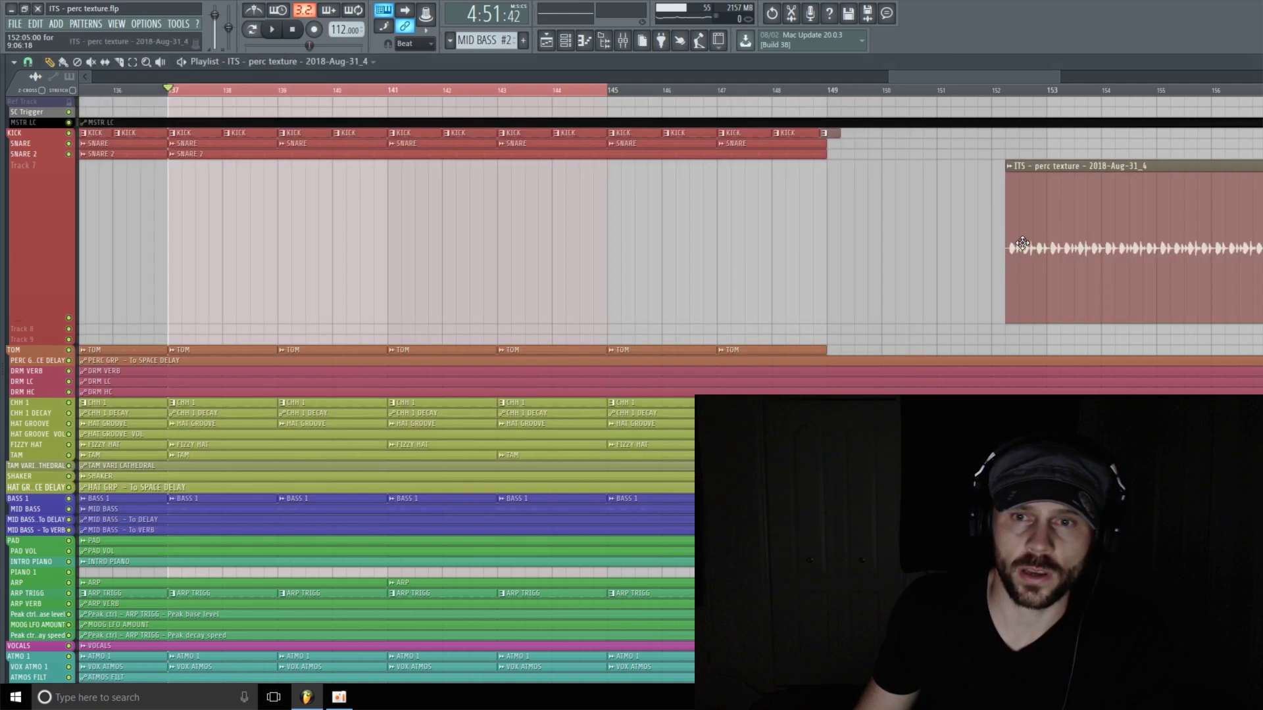
left_click_drag(1037, 173, 199, 172)
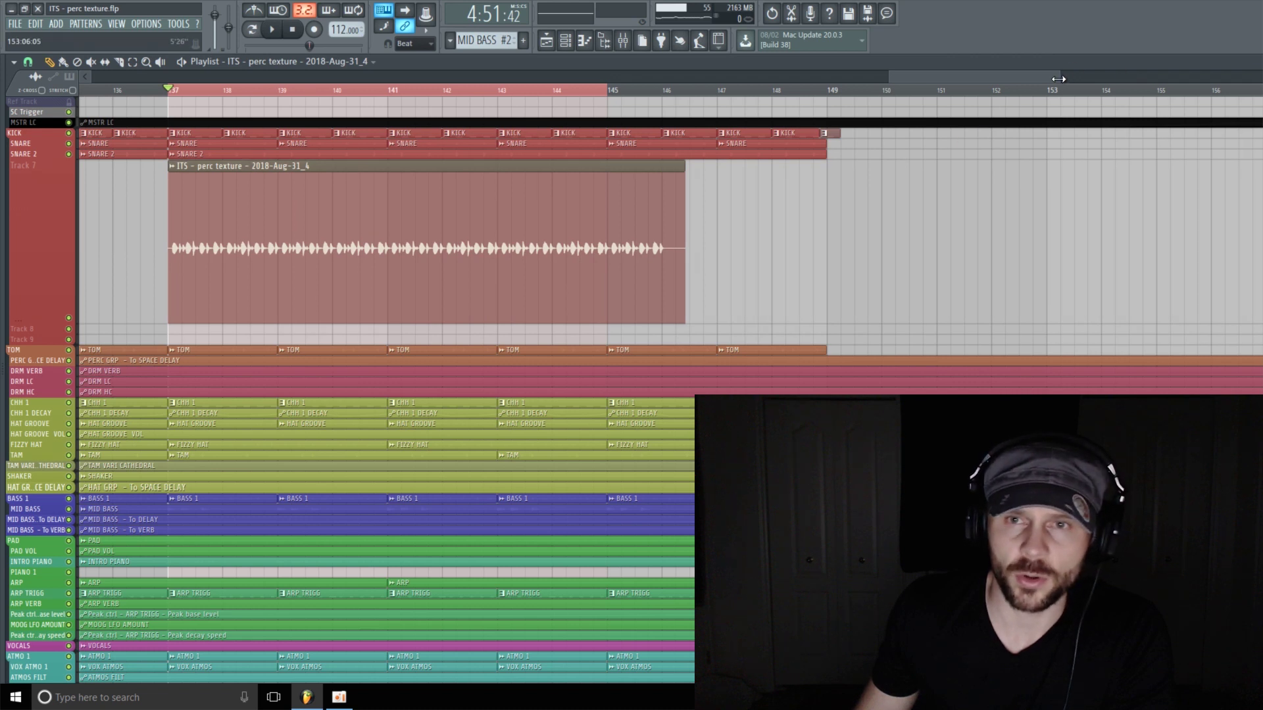
Shorten the playlist time selection to bars 137 to 141 and deselect all clips
left_click_drag(1059, 79, 1011, 79)
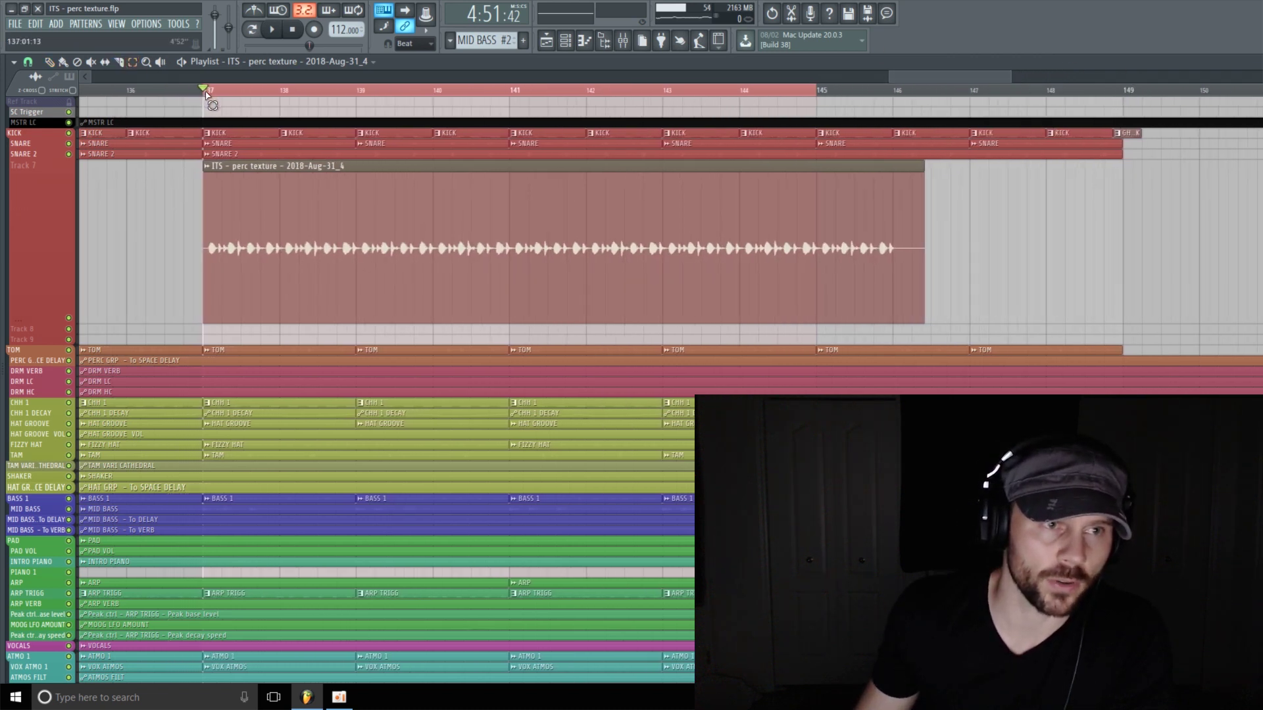
left_click_drag(206, 95, 507, 125)
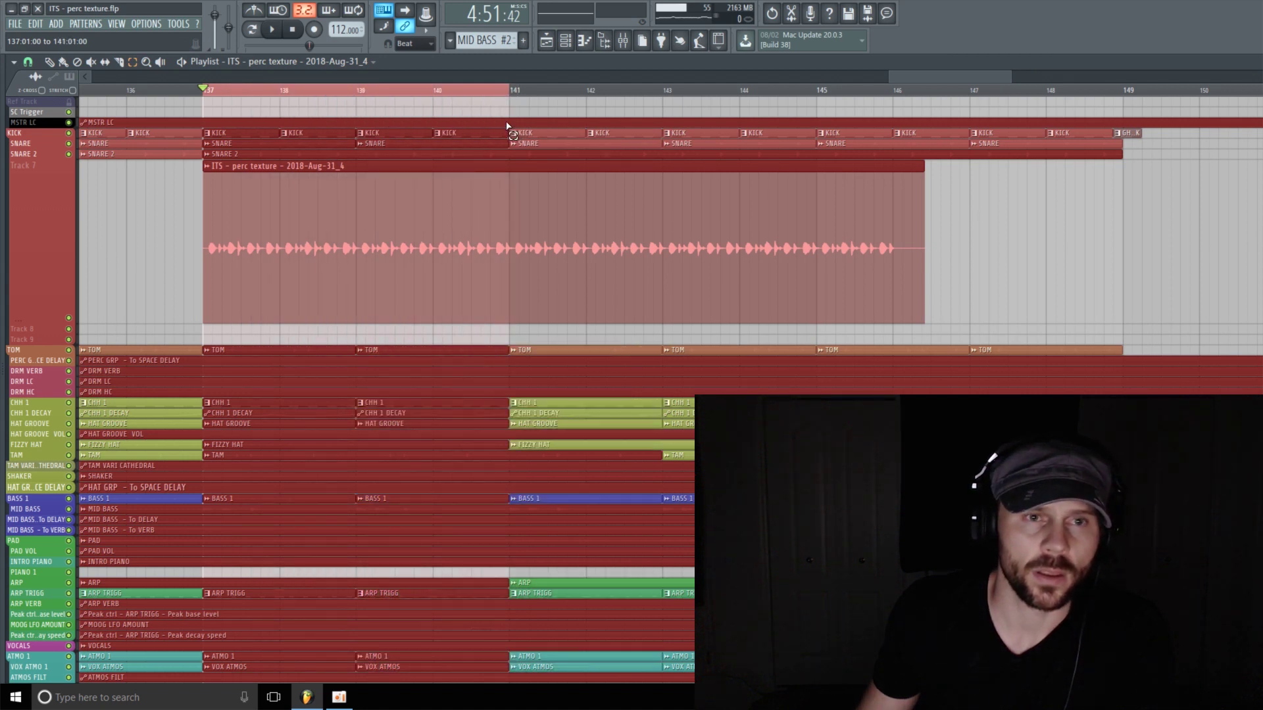
left_click(962, 228)
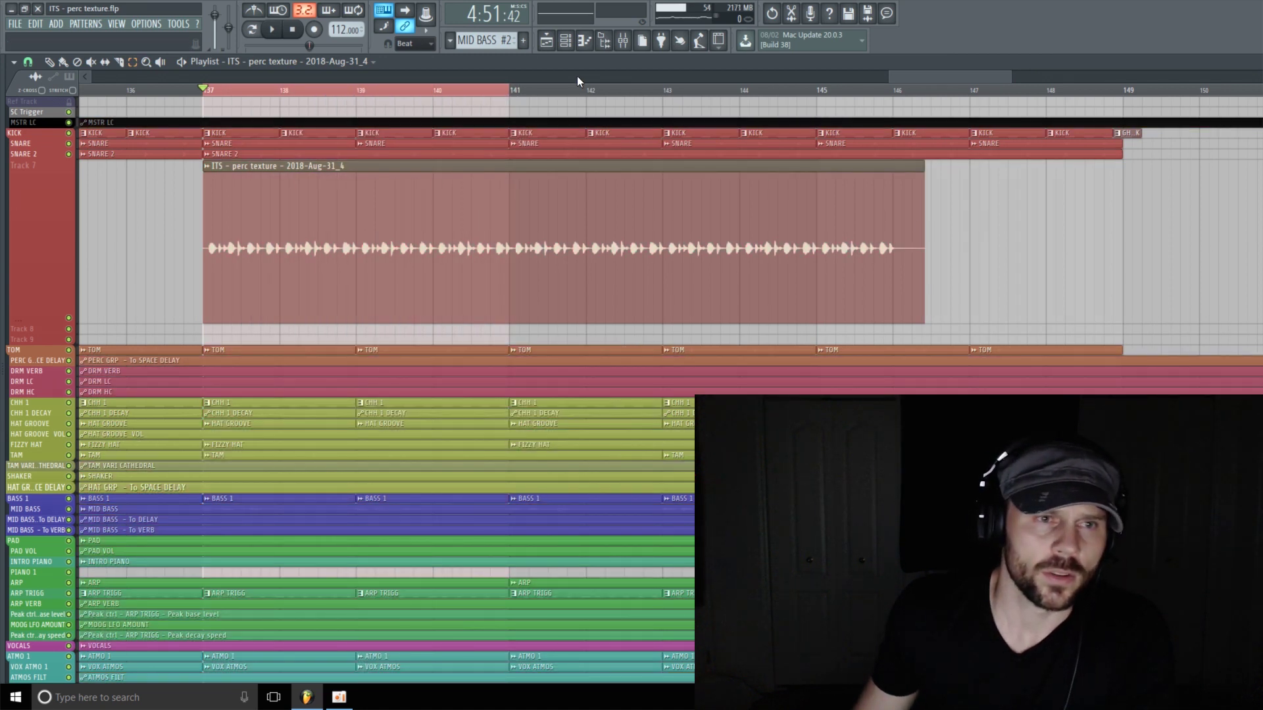
Route the recorded audio clip's channel to mixer insert 19 and lower that insert's fader to about -7.6 dB
left_click(626, 43)
left_click(565, 41)
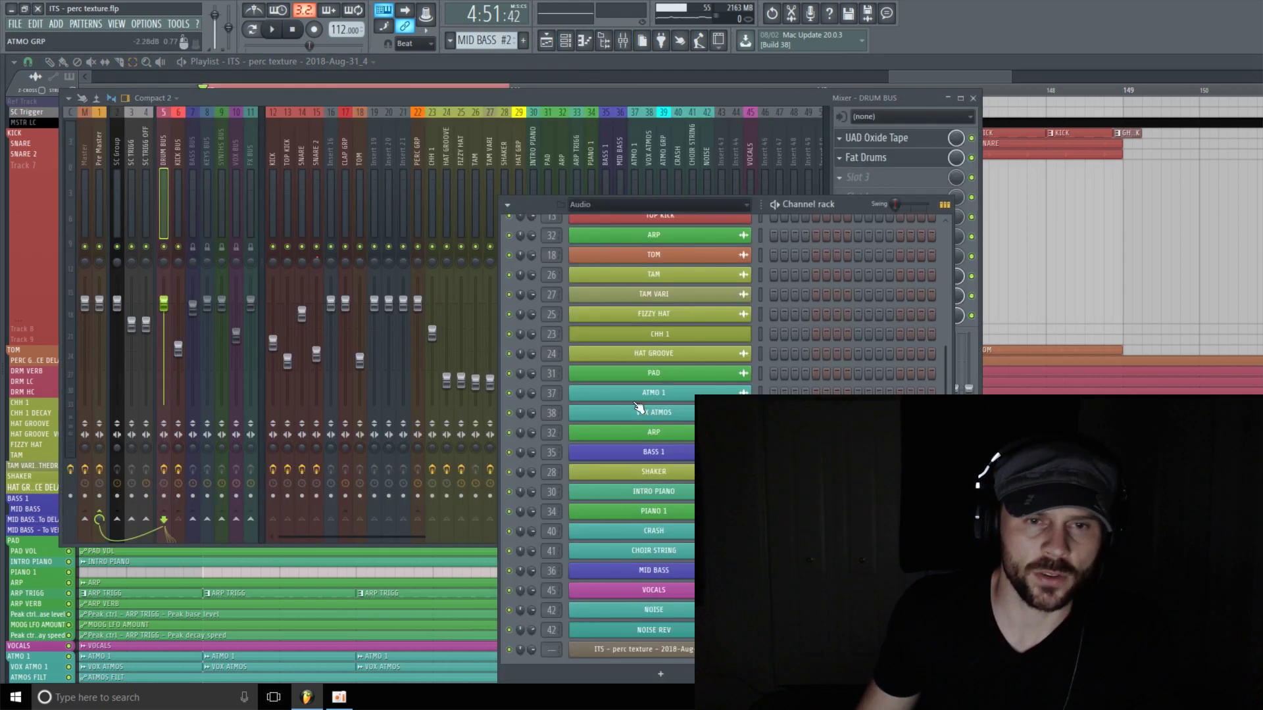
left_click_drag(551, 649, 551, 633)
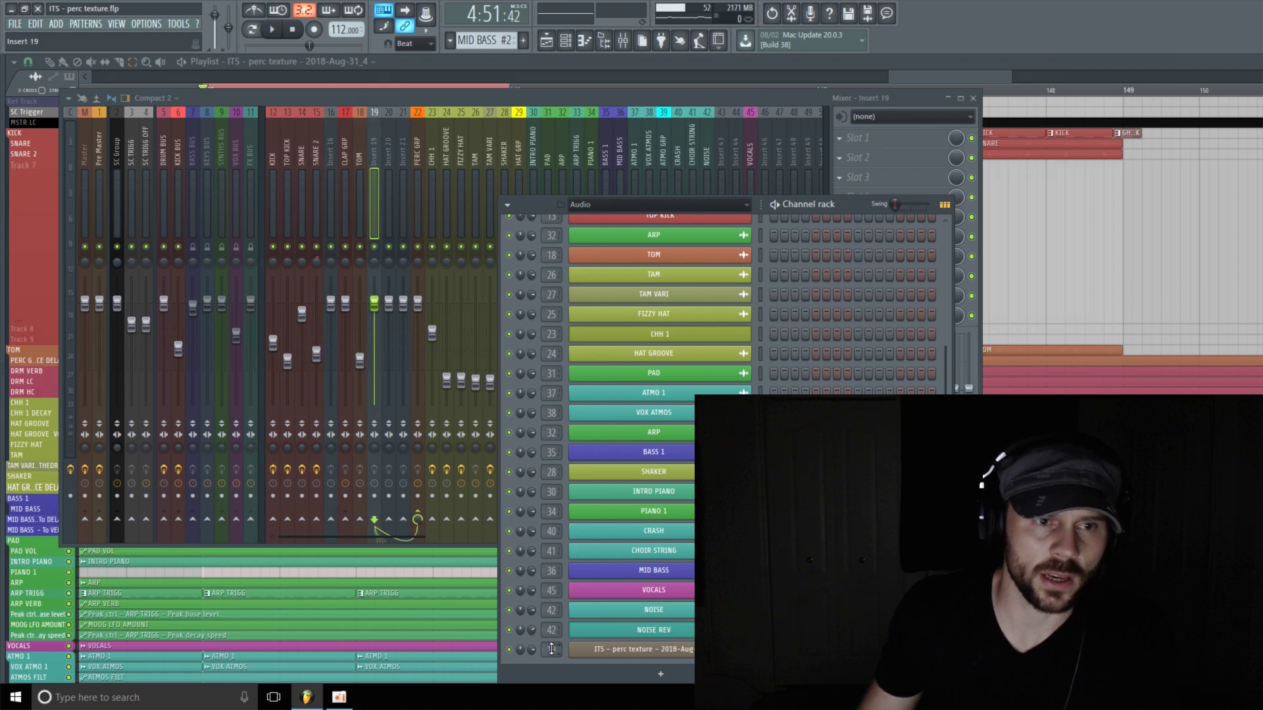
left_click_drag(855, 202, 622, 114)
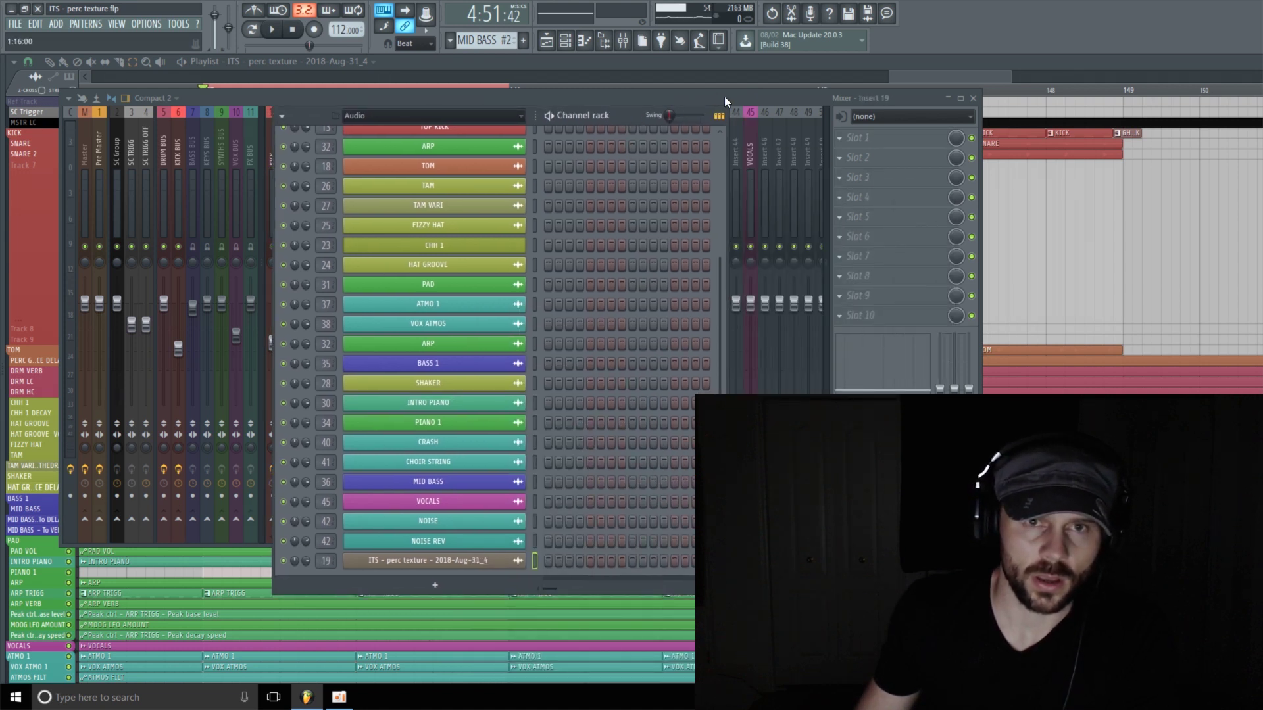
left_click(746, 97)
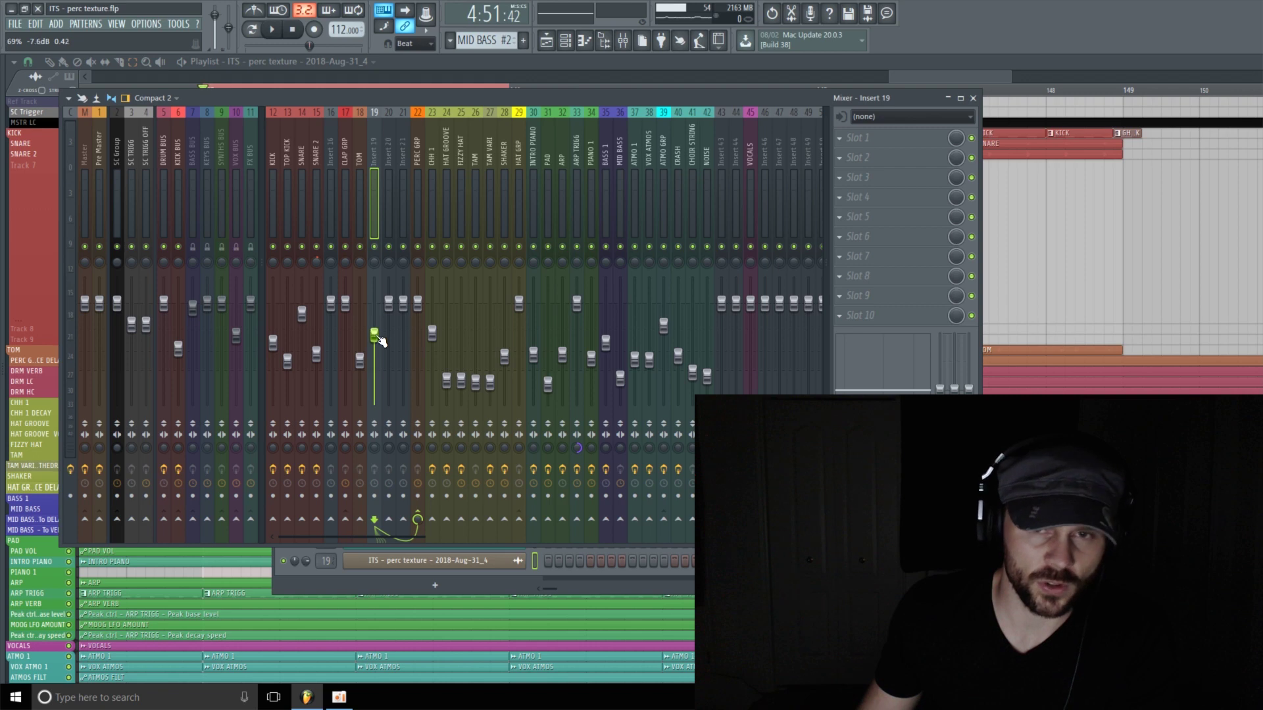
Load Fruity parametric EQ 2 into slot 1 of insert 19
left_click(894, 138)
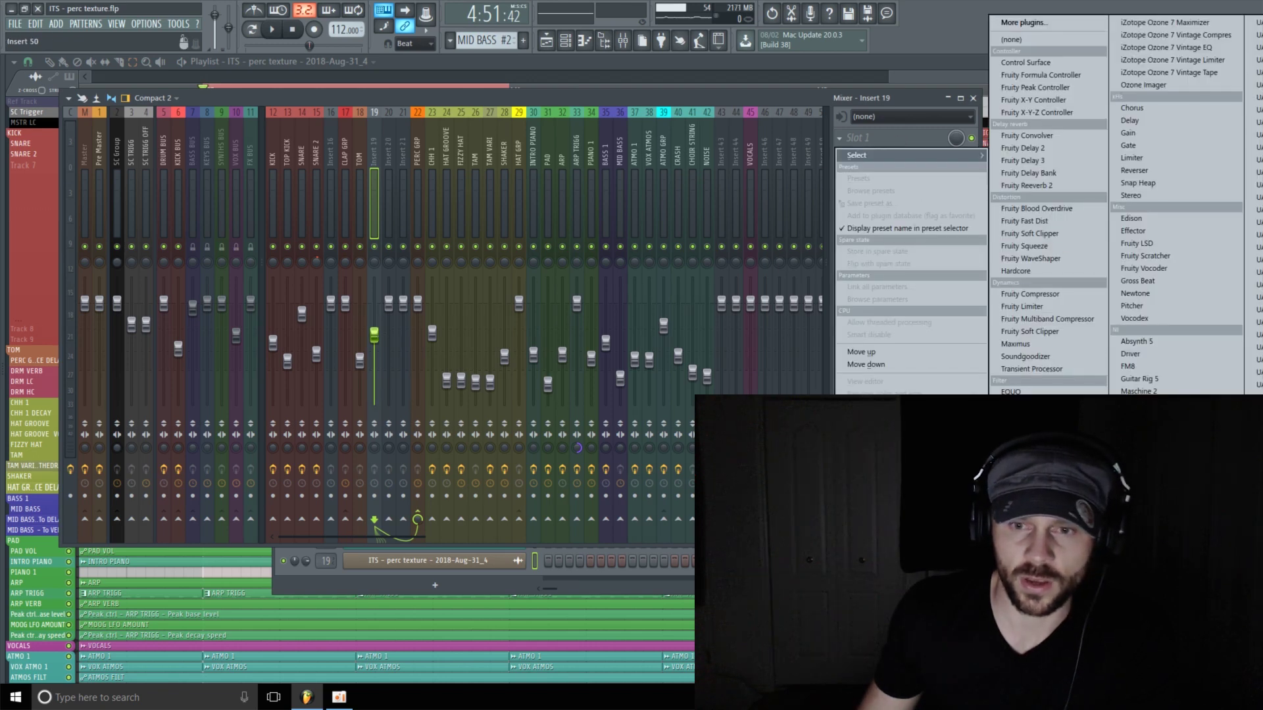
left_click(1046, 476)
left_click_drag(640, 66, 419, 72)
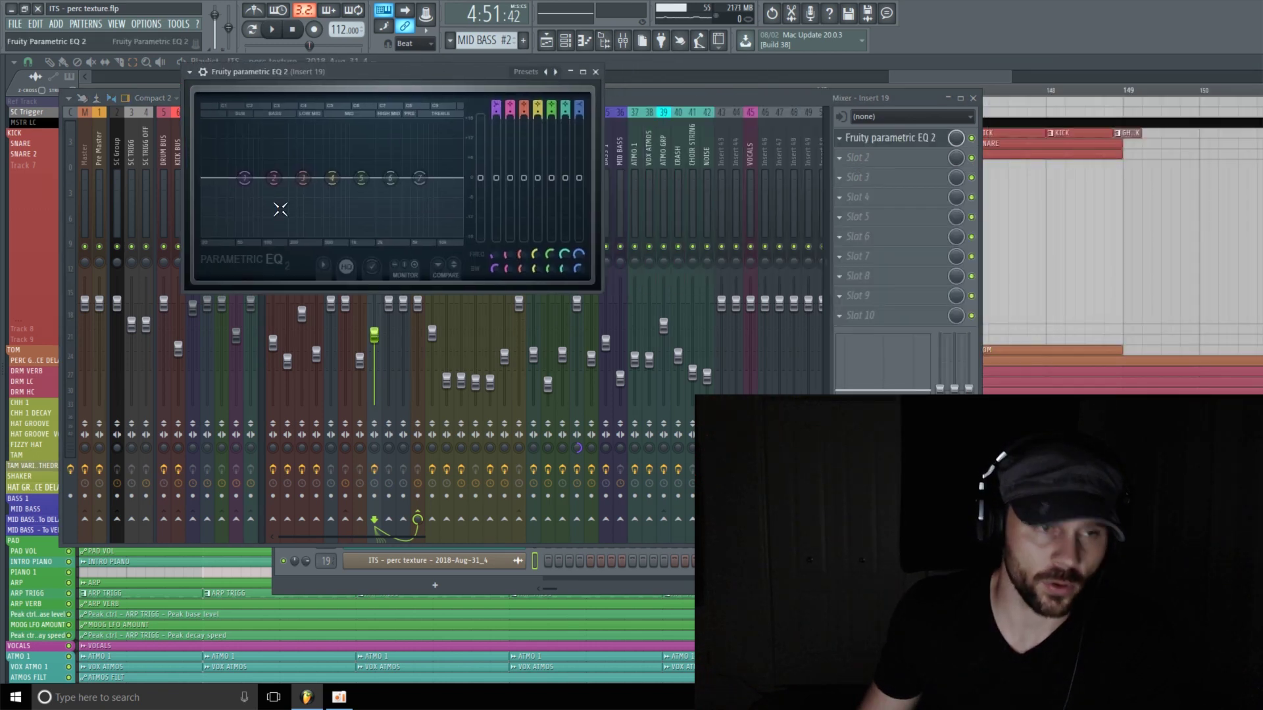
Cut the low end with EQ band 1 and the high end with band 7, leaving only the midrange
left_click_drag(244, 178, 295, 233)
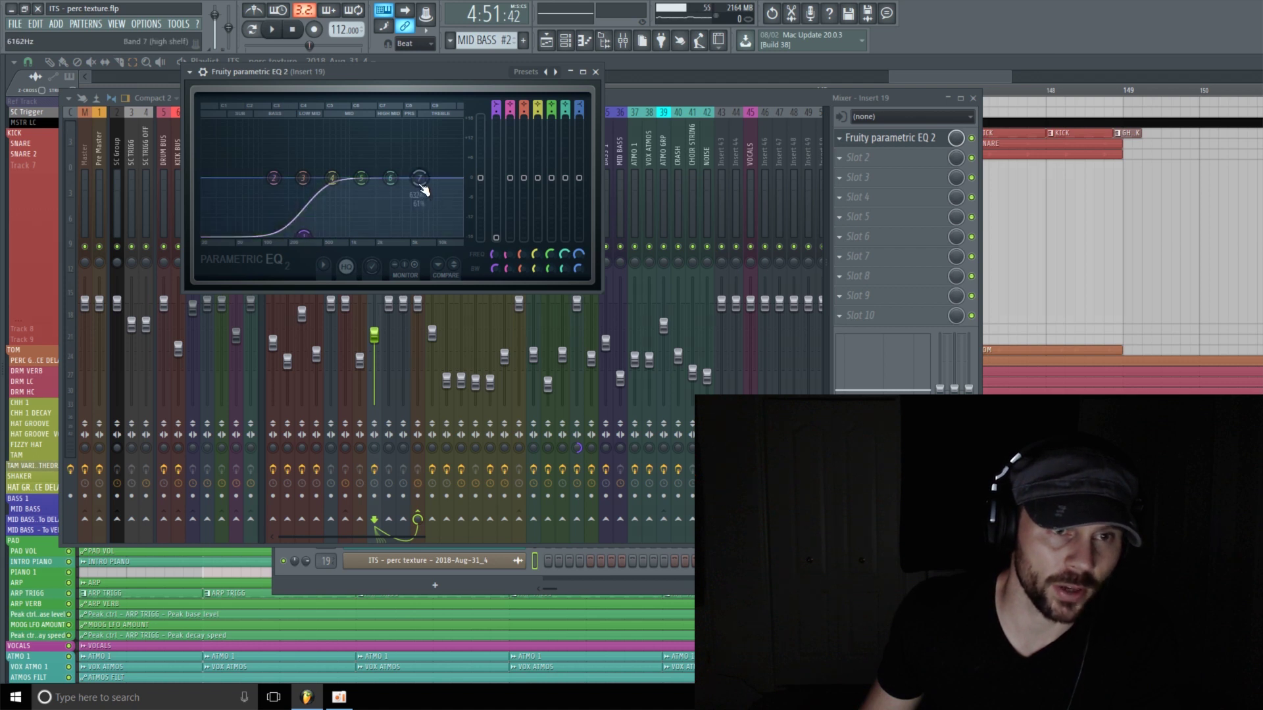
left_click_drag(423, 190, 418, 234)
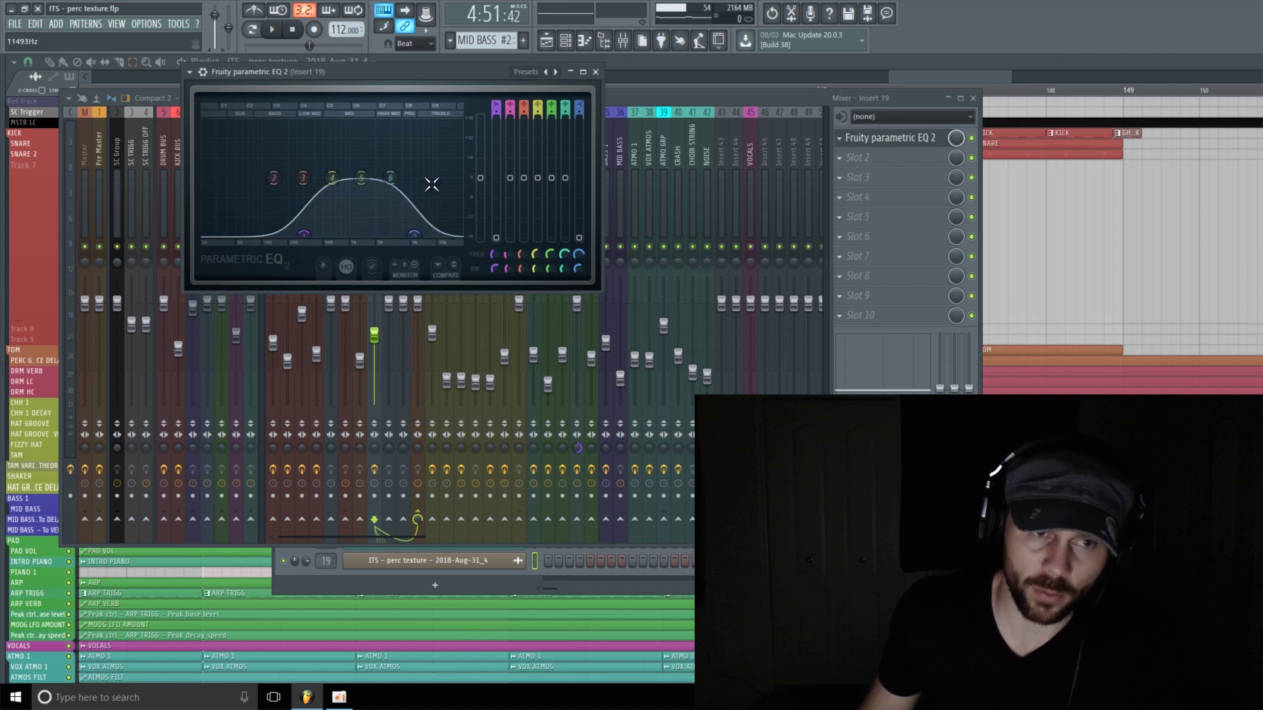
left_click_drag(415, 234, 404, 233)
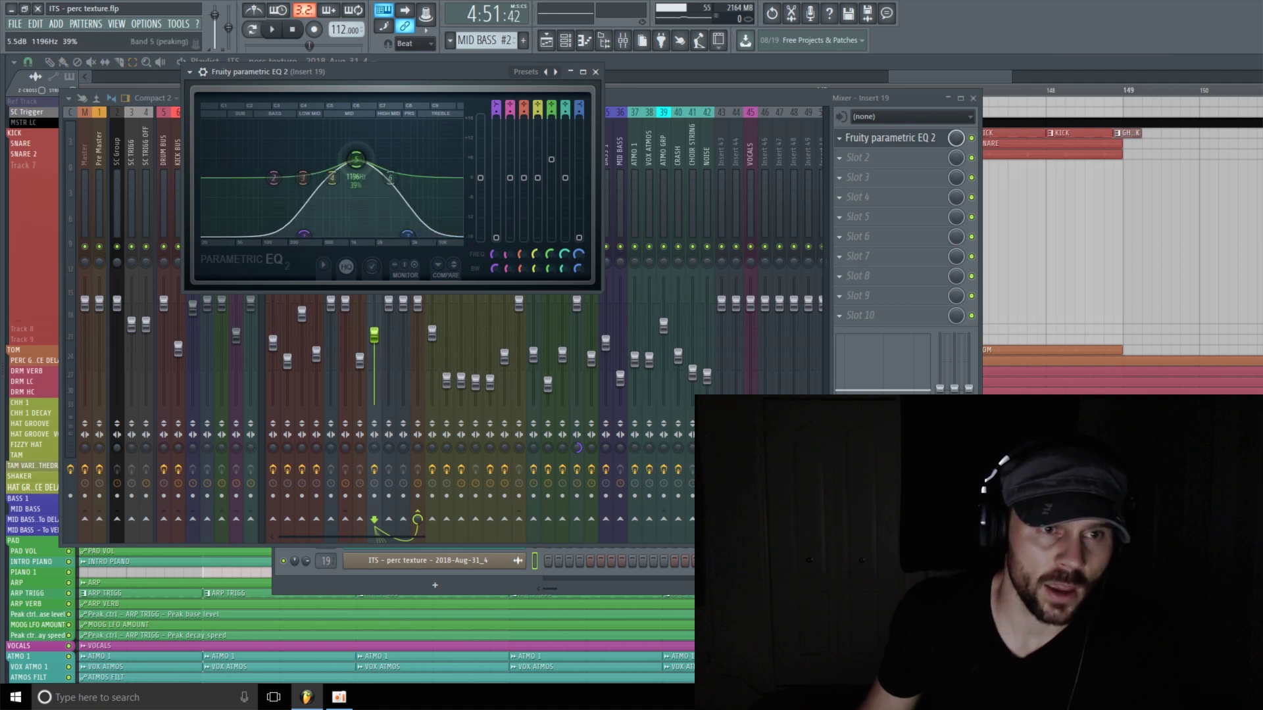
Boost EQ band 5 to about 11.7 dB, narrow its bandwidth to about 8%, and adjust its frequency and level in the midrange
left_click_drag(356, 160, 355, 139)
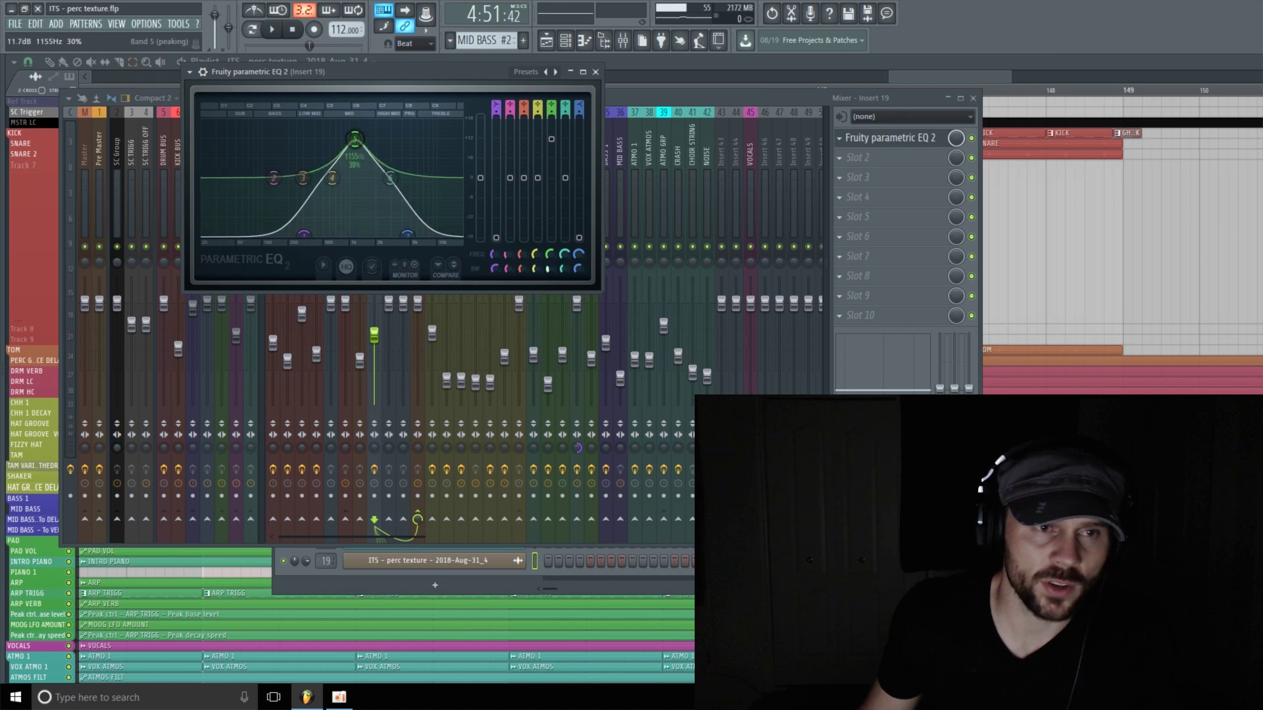
left_click_drag(546, 257, 546, 259)
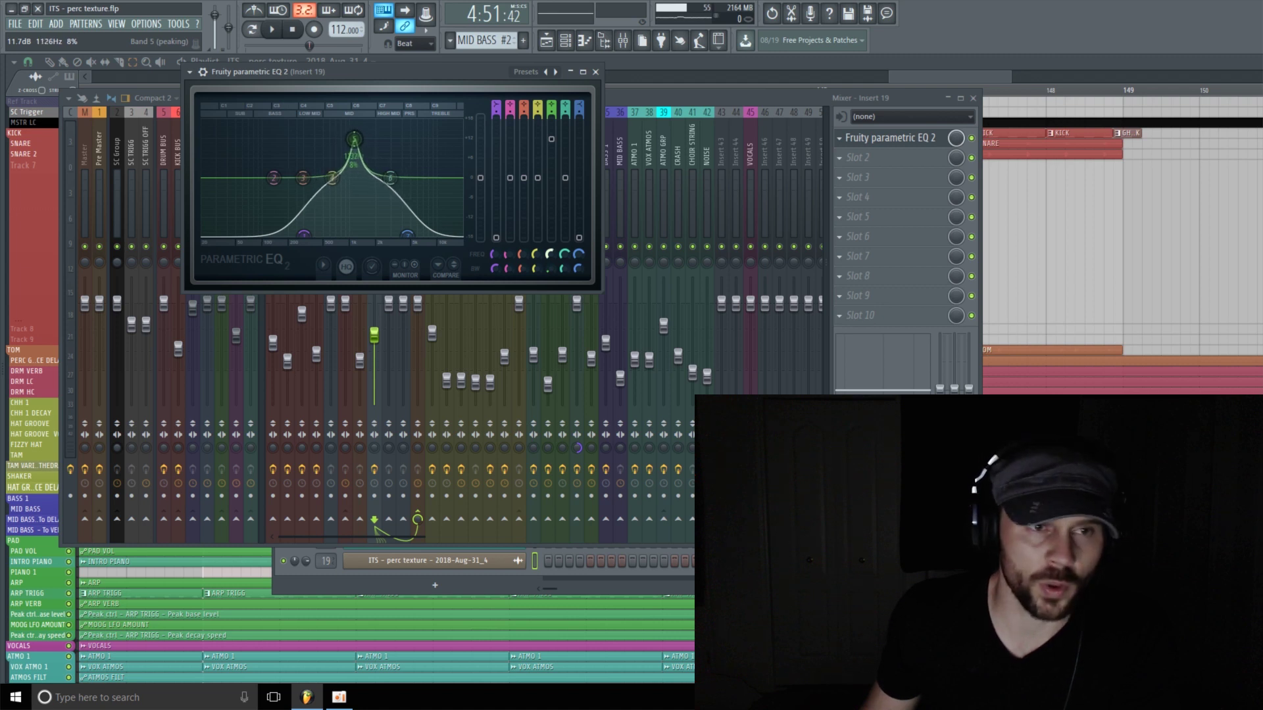
left_click_drag(546, 259, 546, 250)
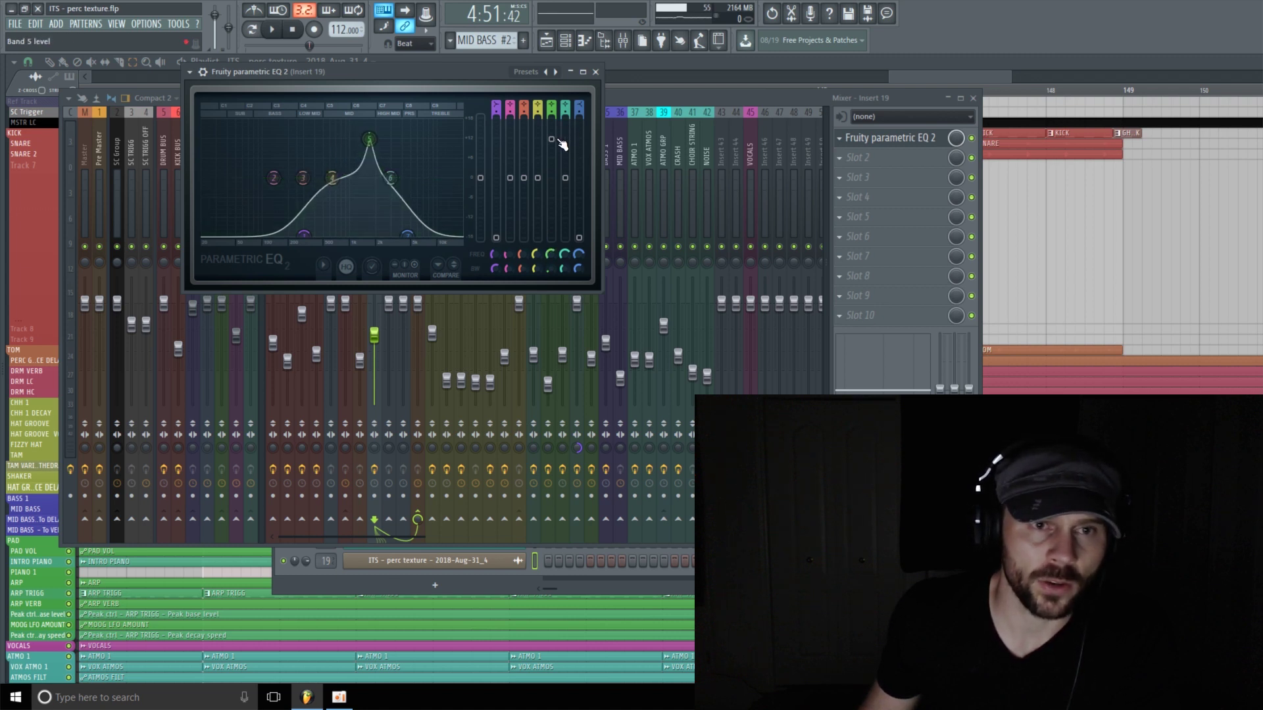
left_click_drag(559, 140, 559, 144)
left_click_drag(553, 252, 552, 259)
left_click_drag(553, 145, 551, 146)
Load ShaperBox into slot 10 of mixer insert 19, moving the mixer over to make room for the plugin list
left_click(766, 93)
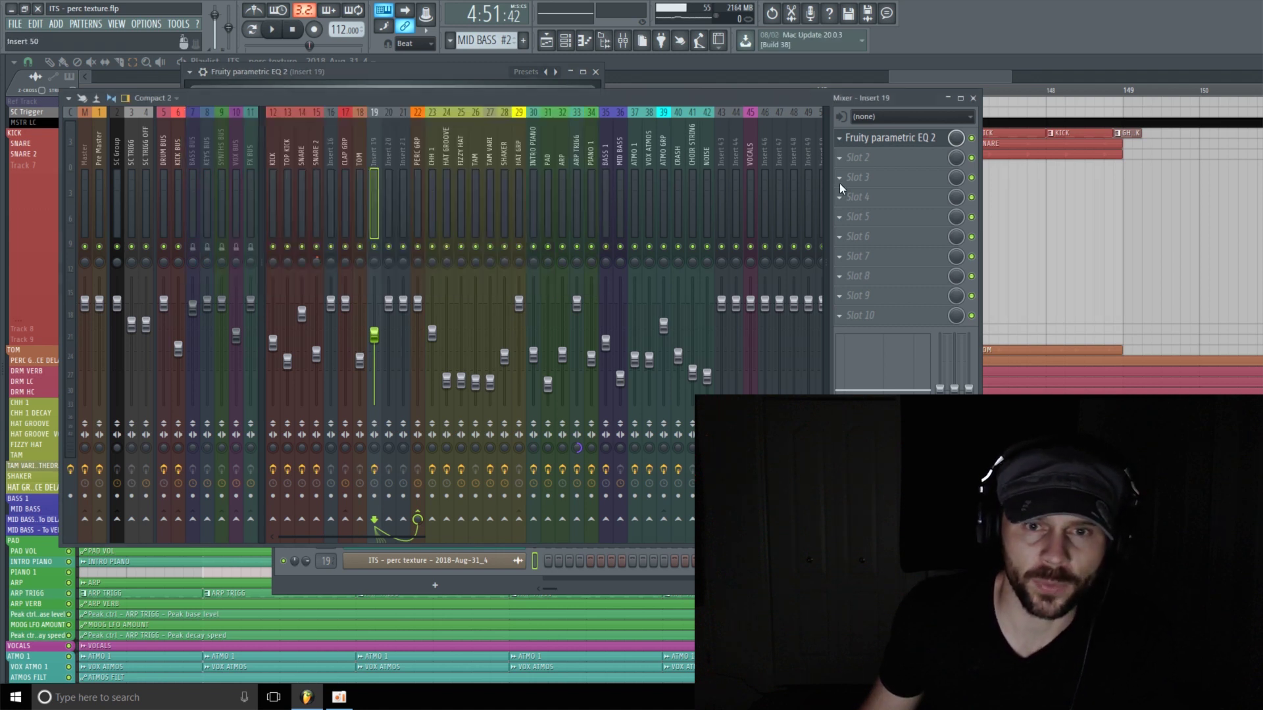
left_click(897, 320)
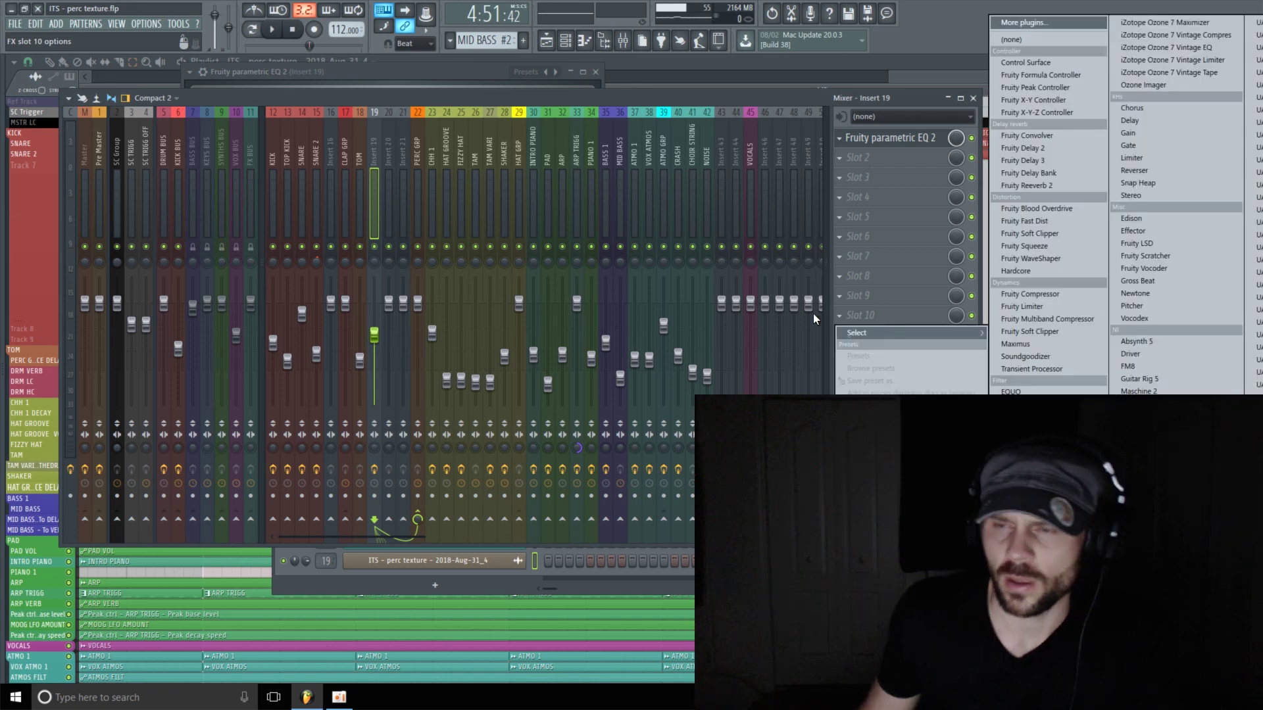
left_click_drag(798, 97, 741, 81)
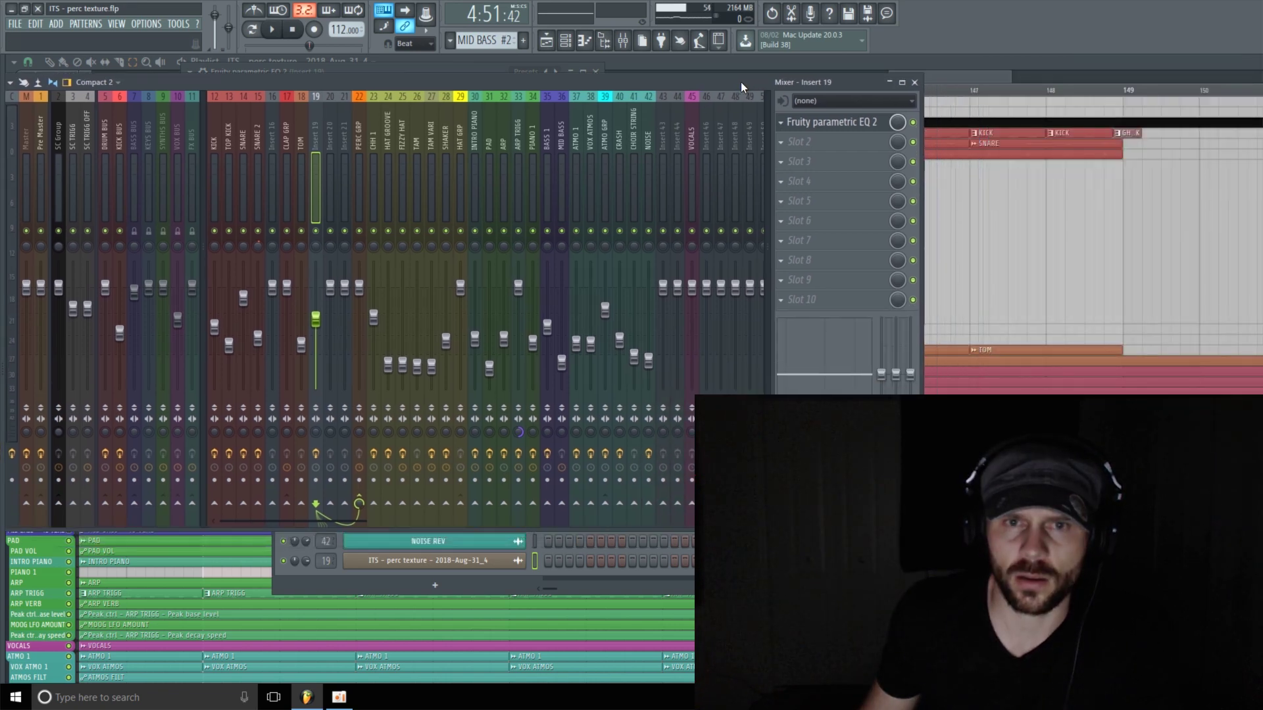
left_click(828, 303)
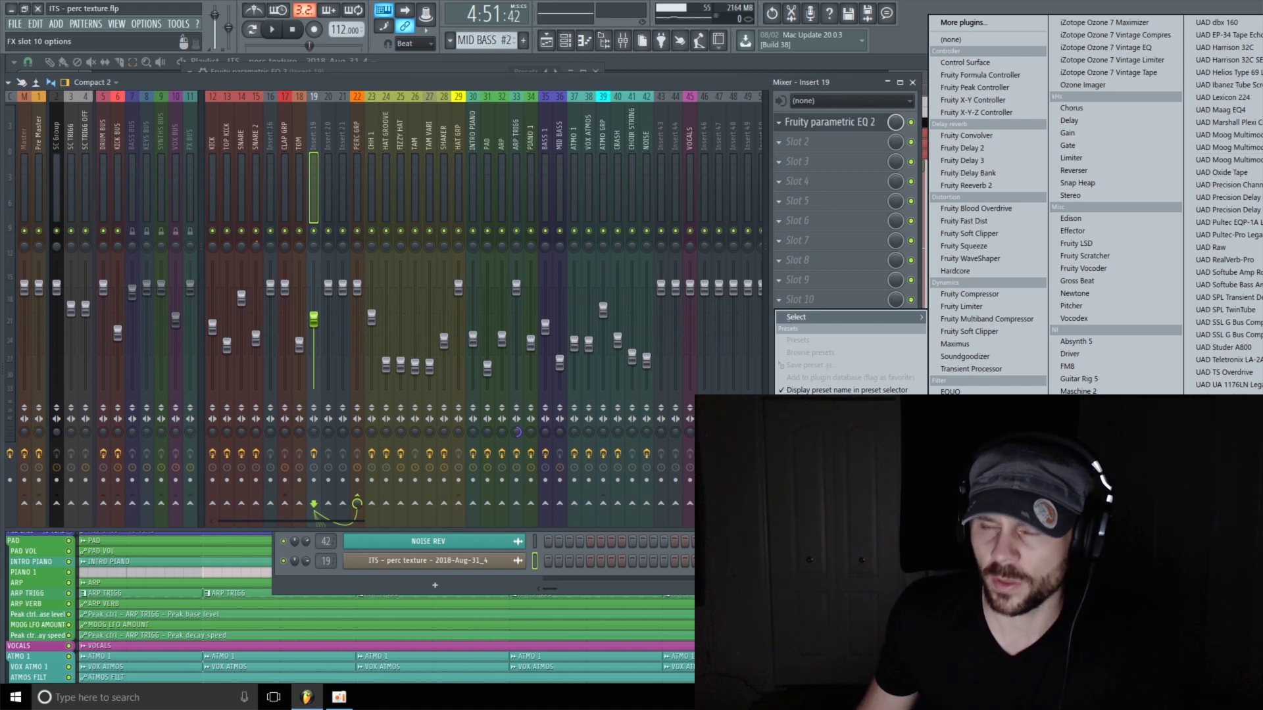
left_click(1078, 526)
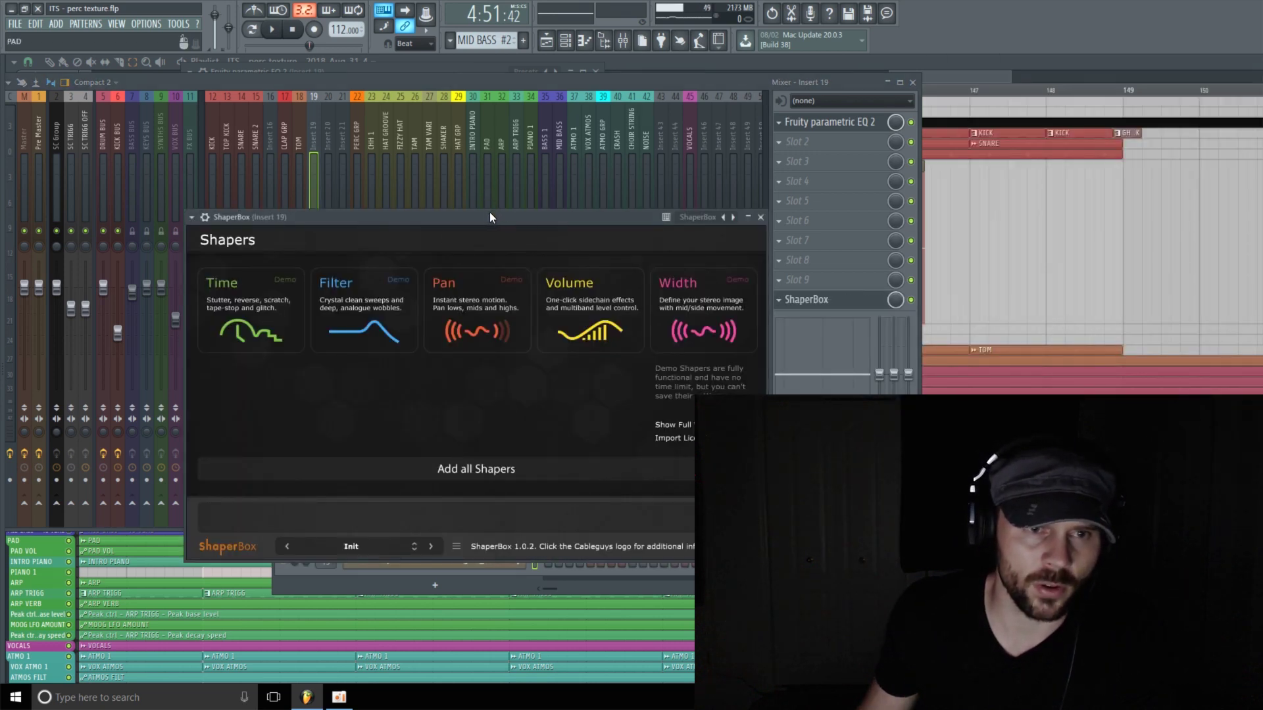
Add ShaperBox's Volume shaper with the Ducking 4 curve, a loop length of 1/4 and a Mid Mix of 80%
left_click_drag(489, 217, 384, 86)
left_click(501, 183)
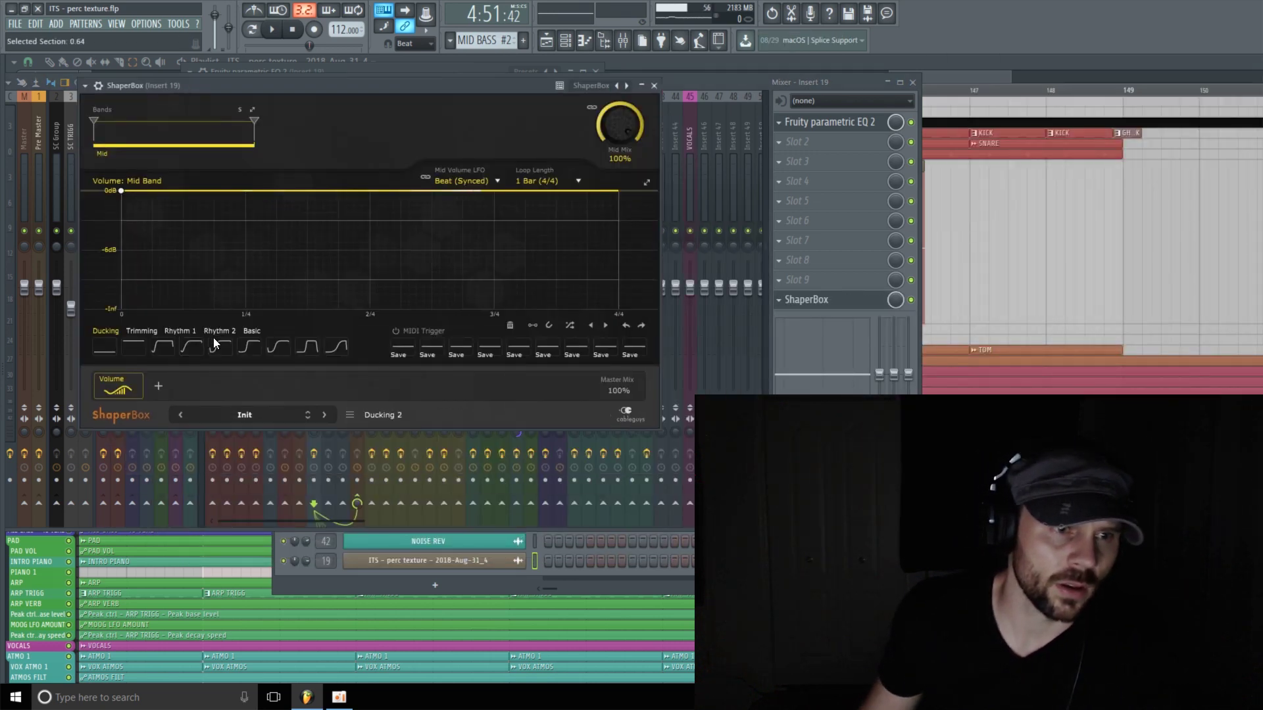
left_click(187, 350)
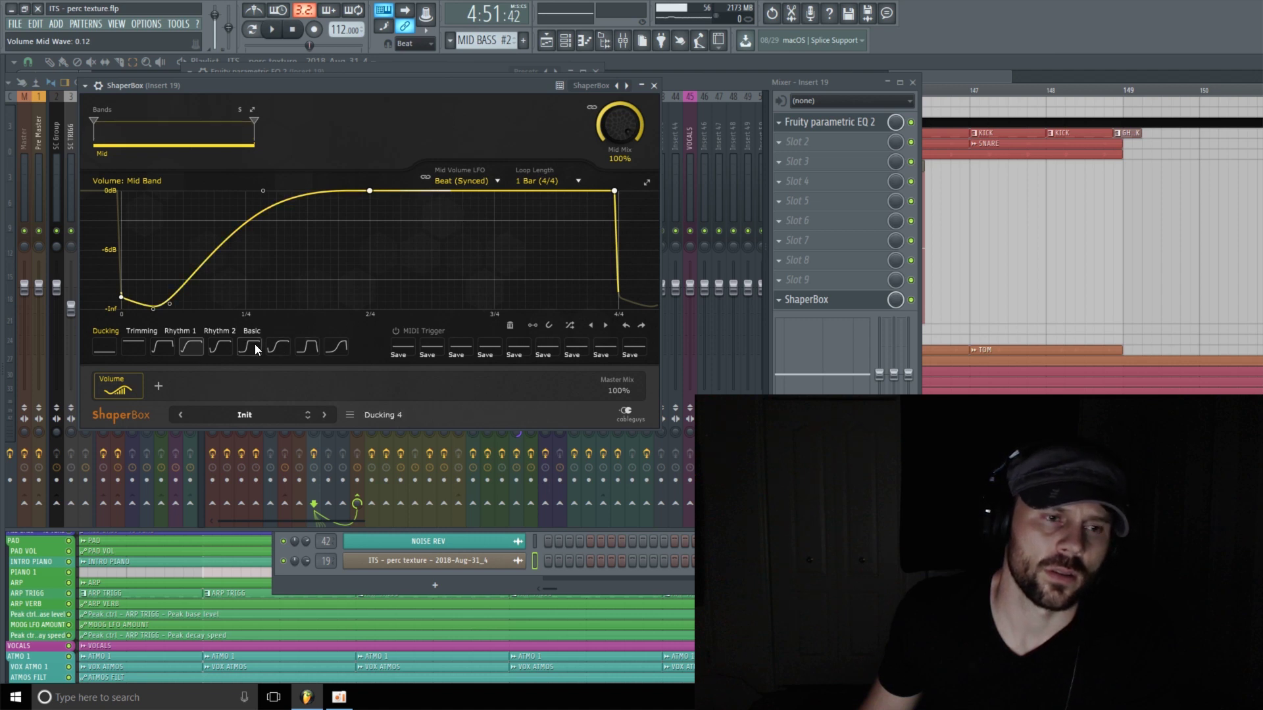
left_click(575, 182)
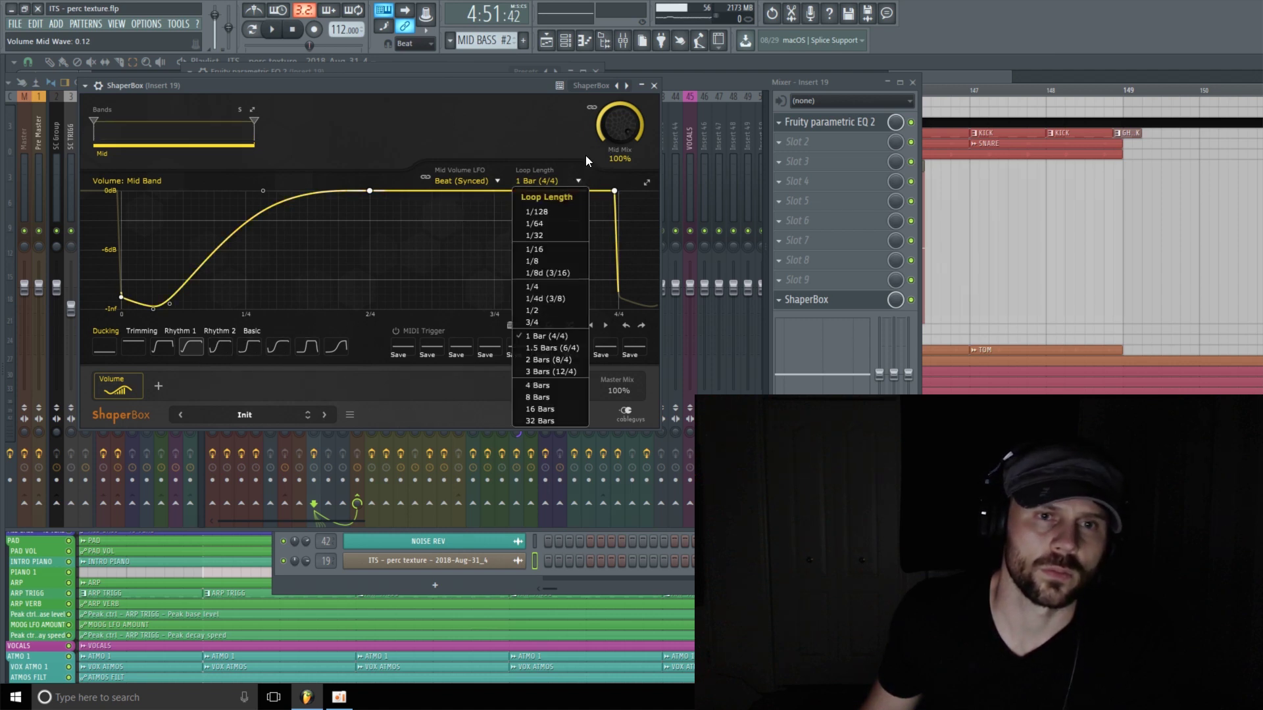
left_click(534, 287)
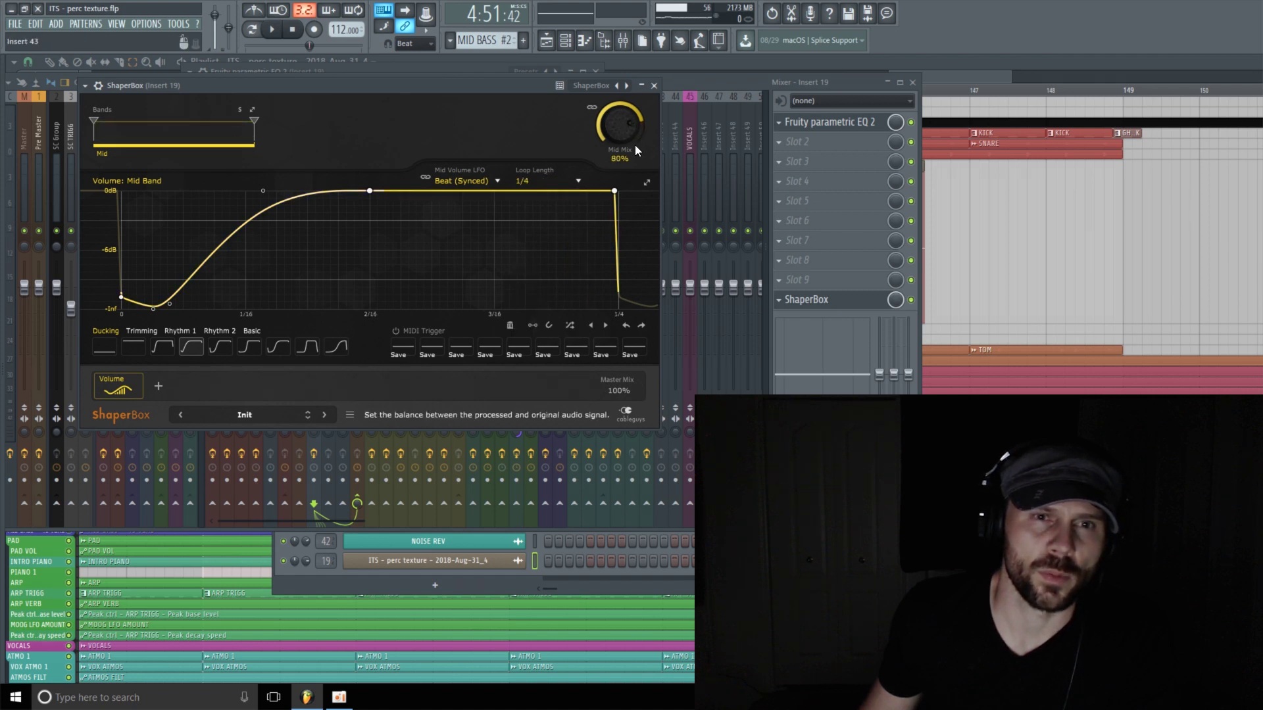
left_click(701, 81)
left_click(984, 74)
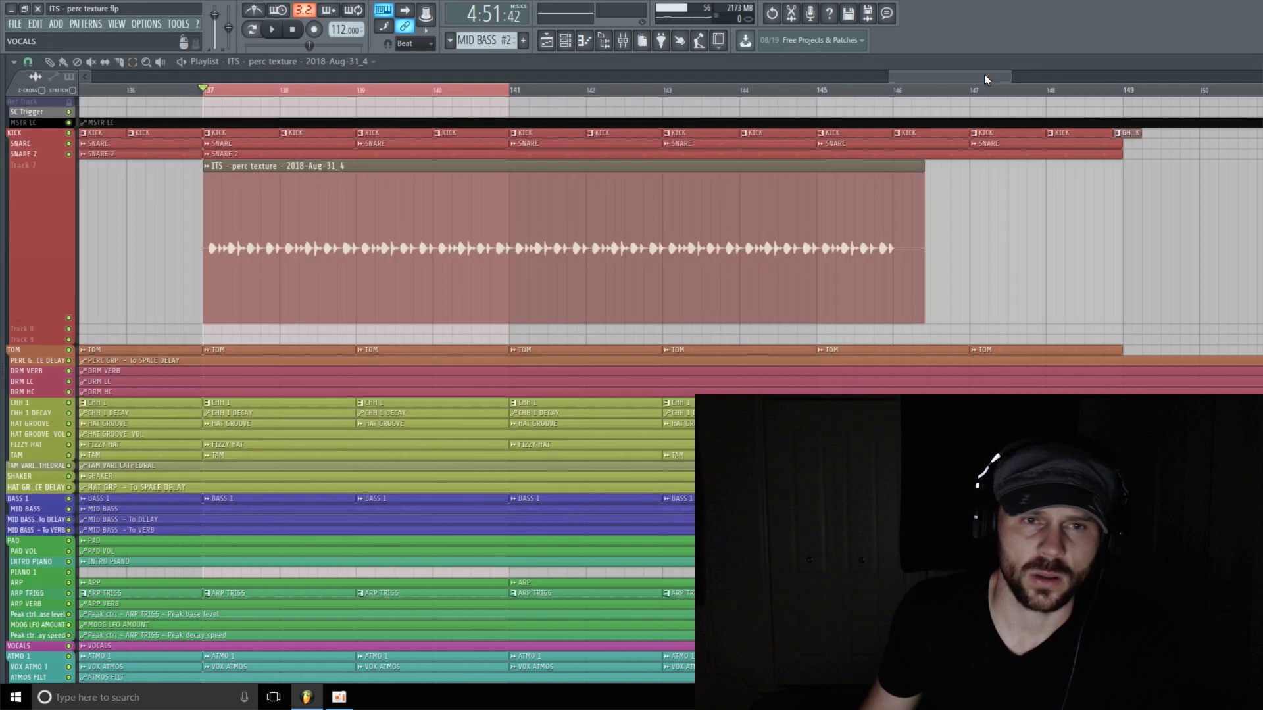
double_click(35, 318)
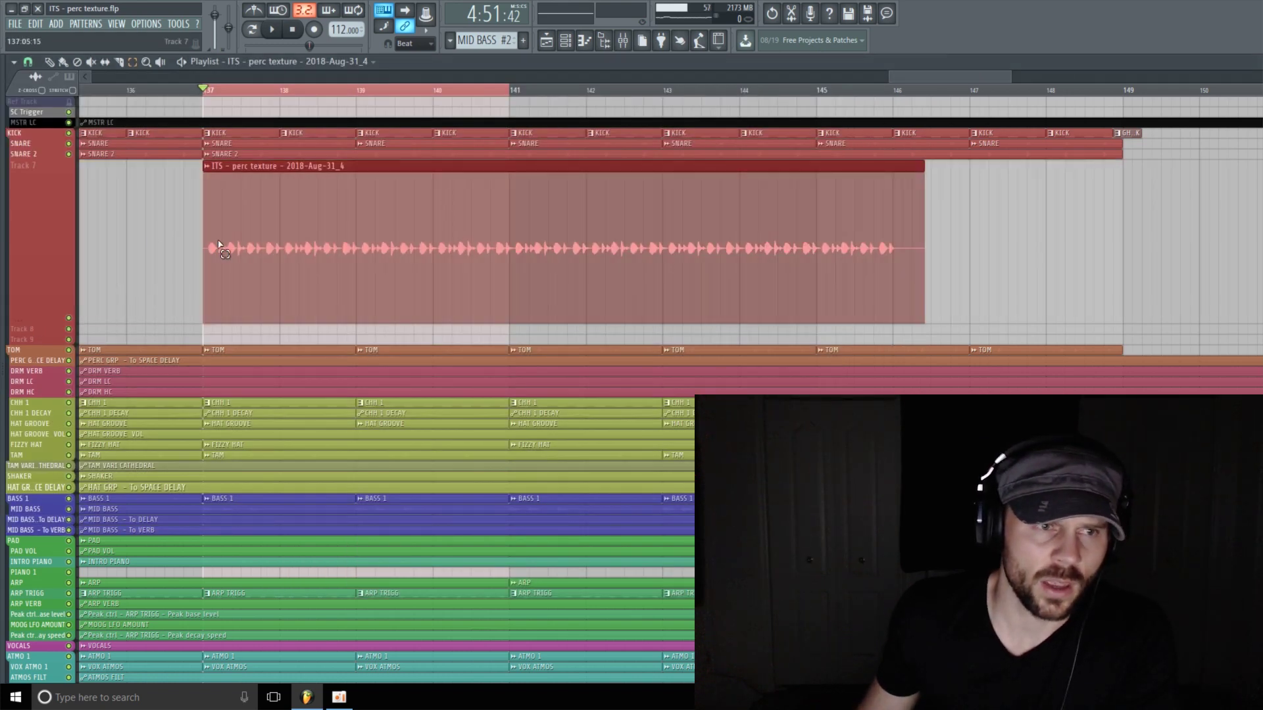
left_click(147, 242)
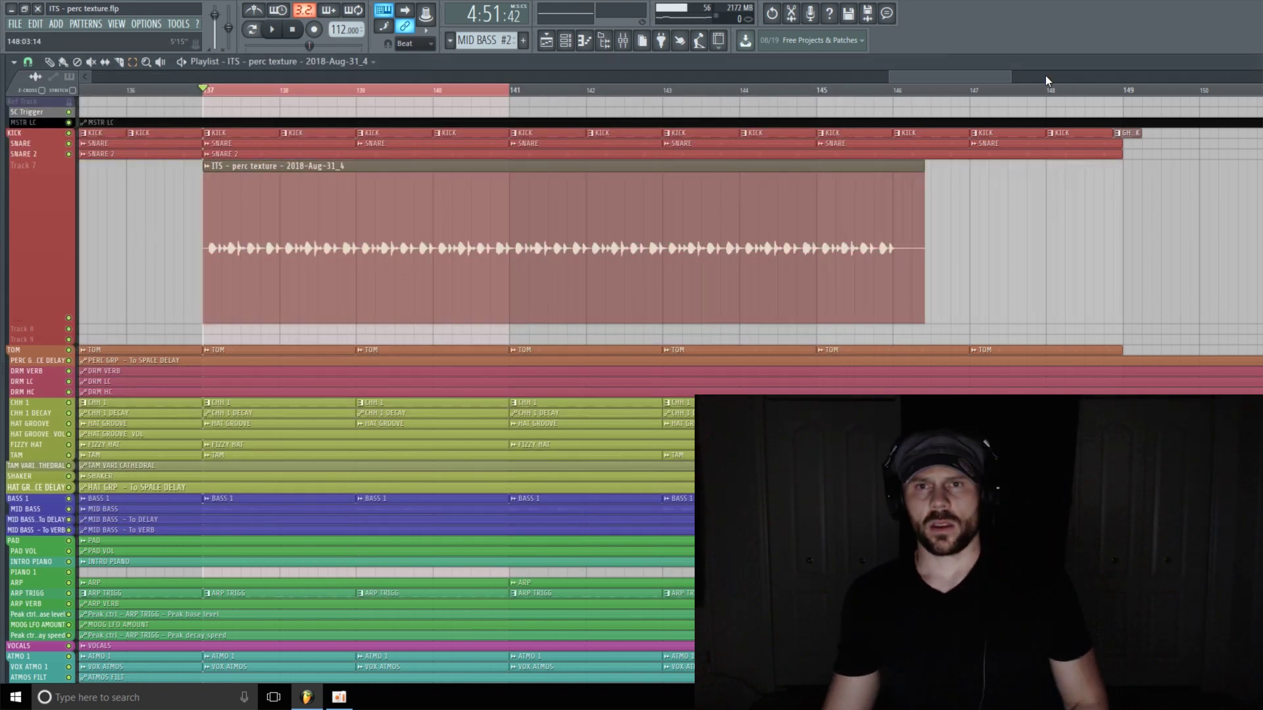
left_click_drag(1010, 77, 987, 77)
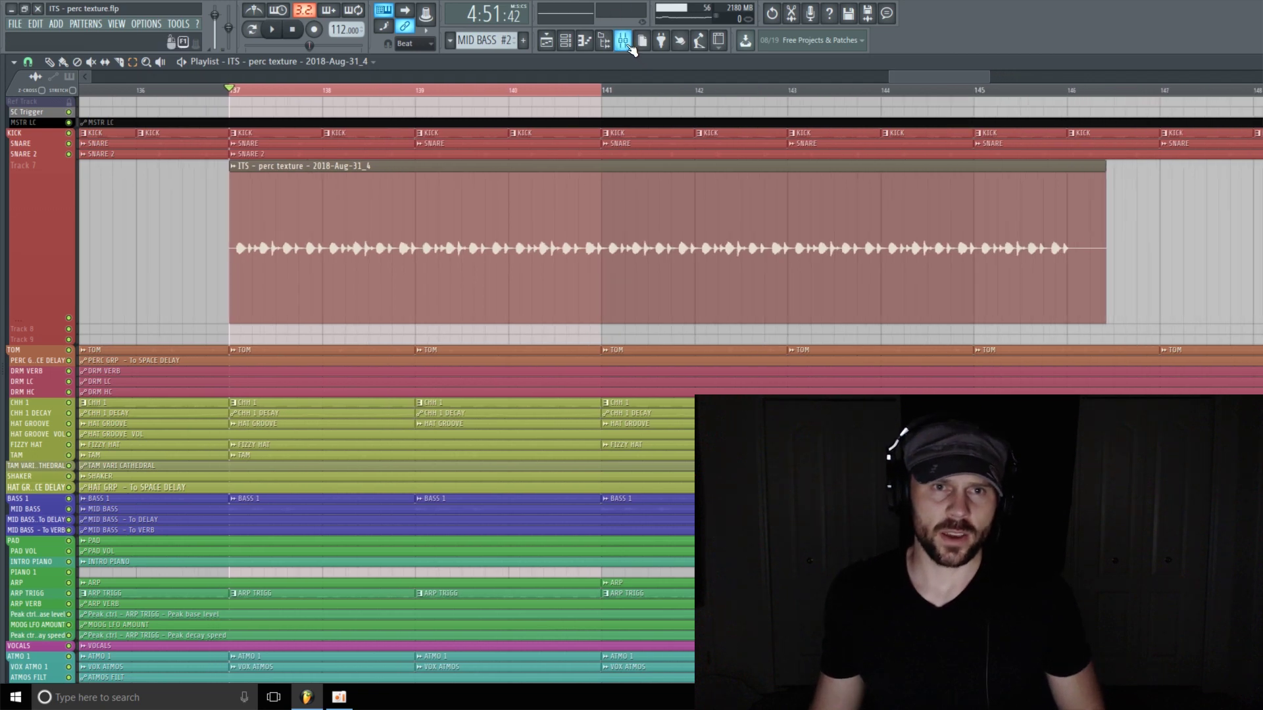
Lower insert 19's fader to about -9.5 dB and play the section from bar 137 to check the level
left_click(624, 41)
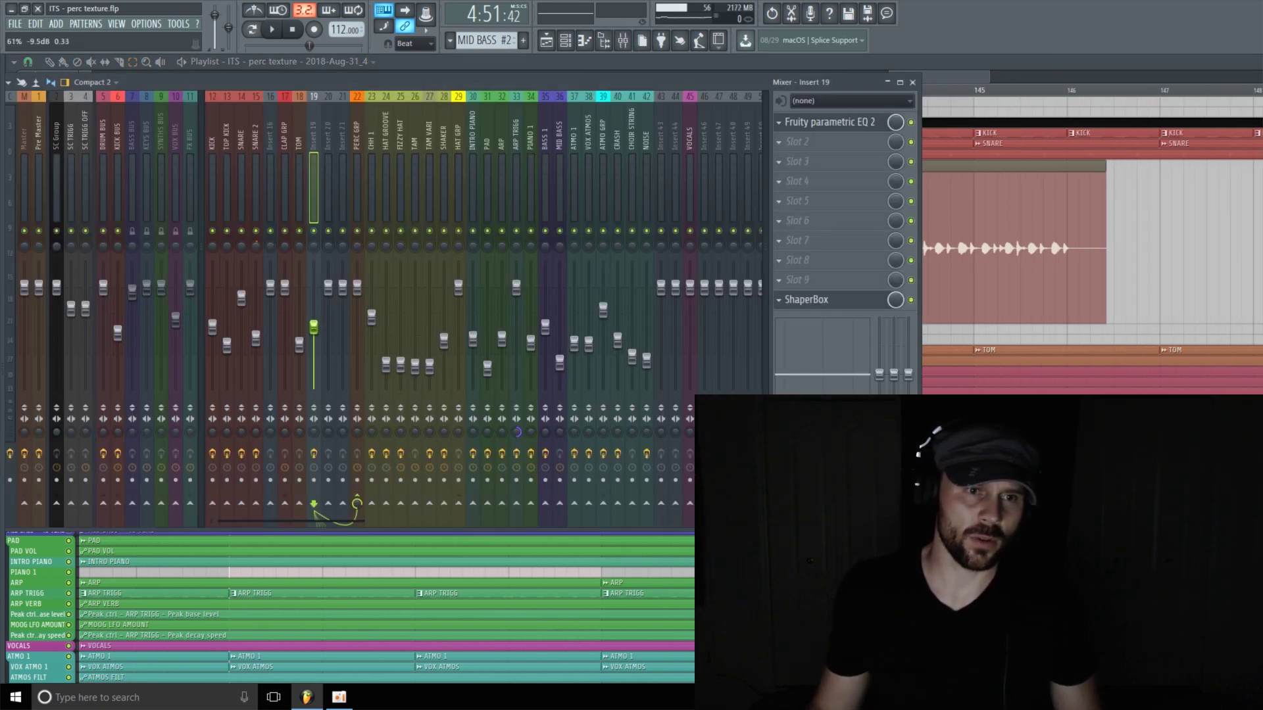
key("F9")
key("space")
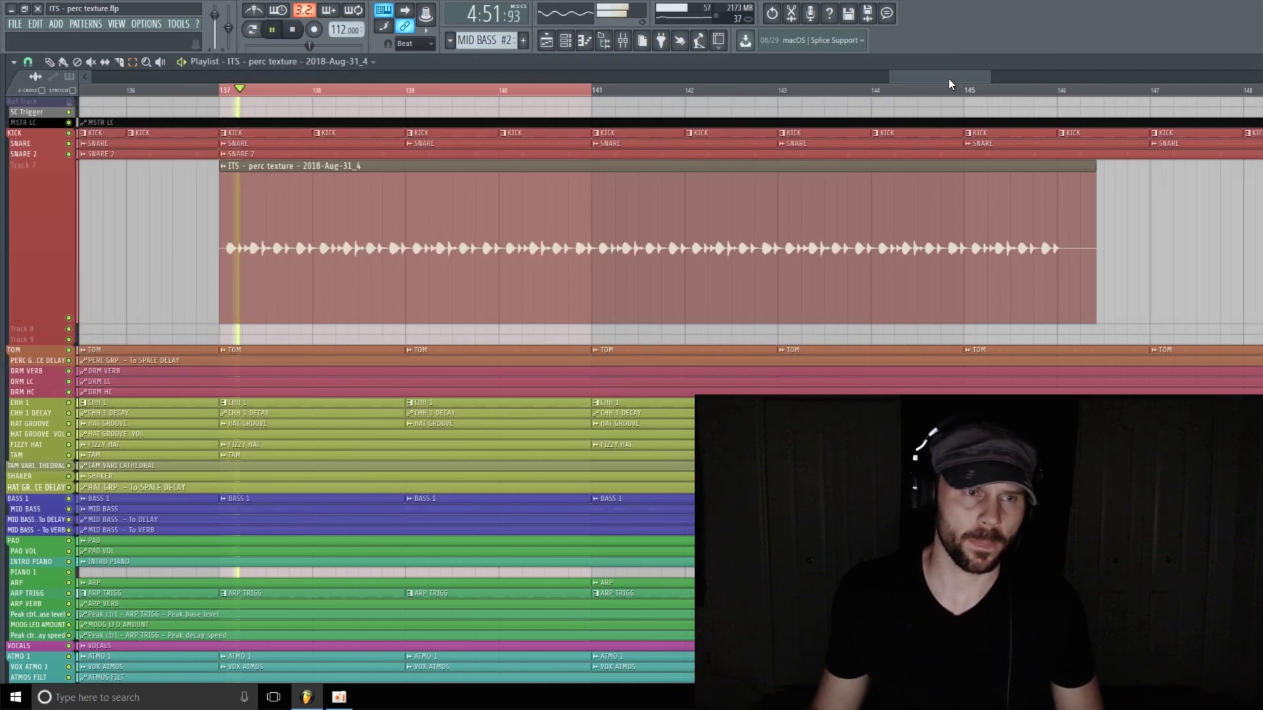
left_click_drag(991, 73, 1000, 77)
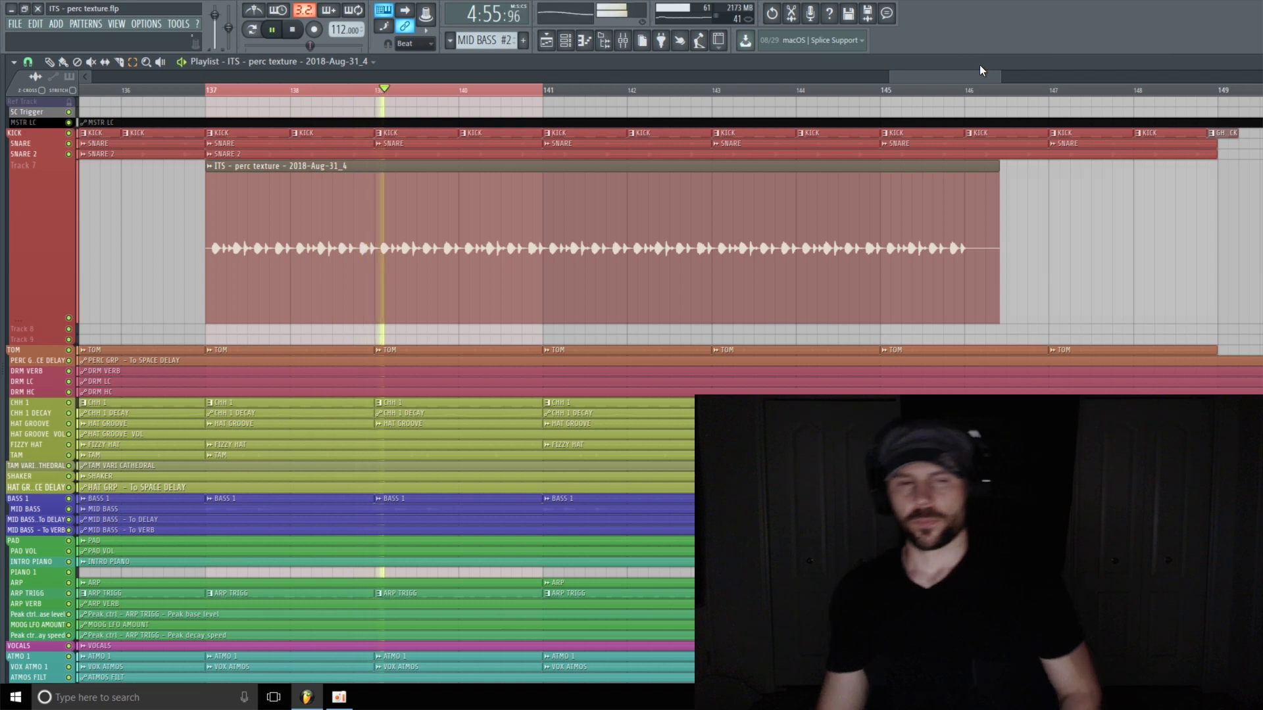
key("space")
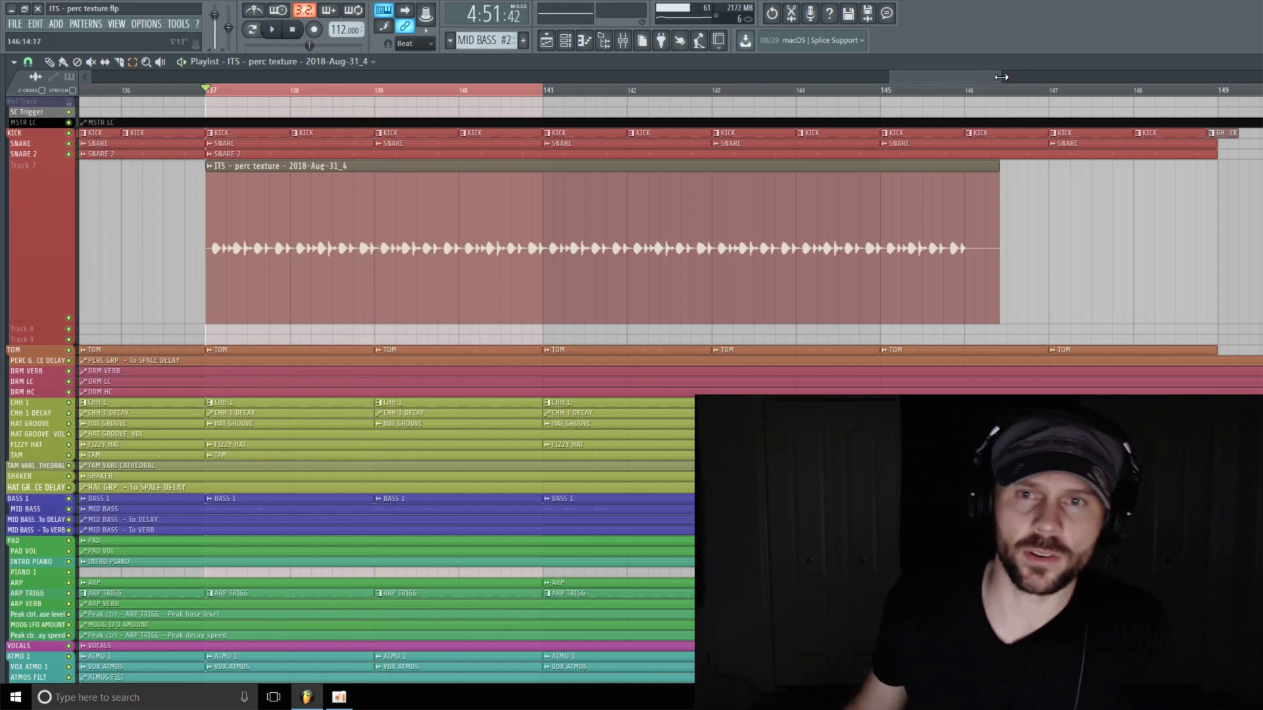
Set the playlist's grid snapping to (none) so that the audio clip can be positioned freely
left_click(29, 63)
left_click(37, 122)
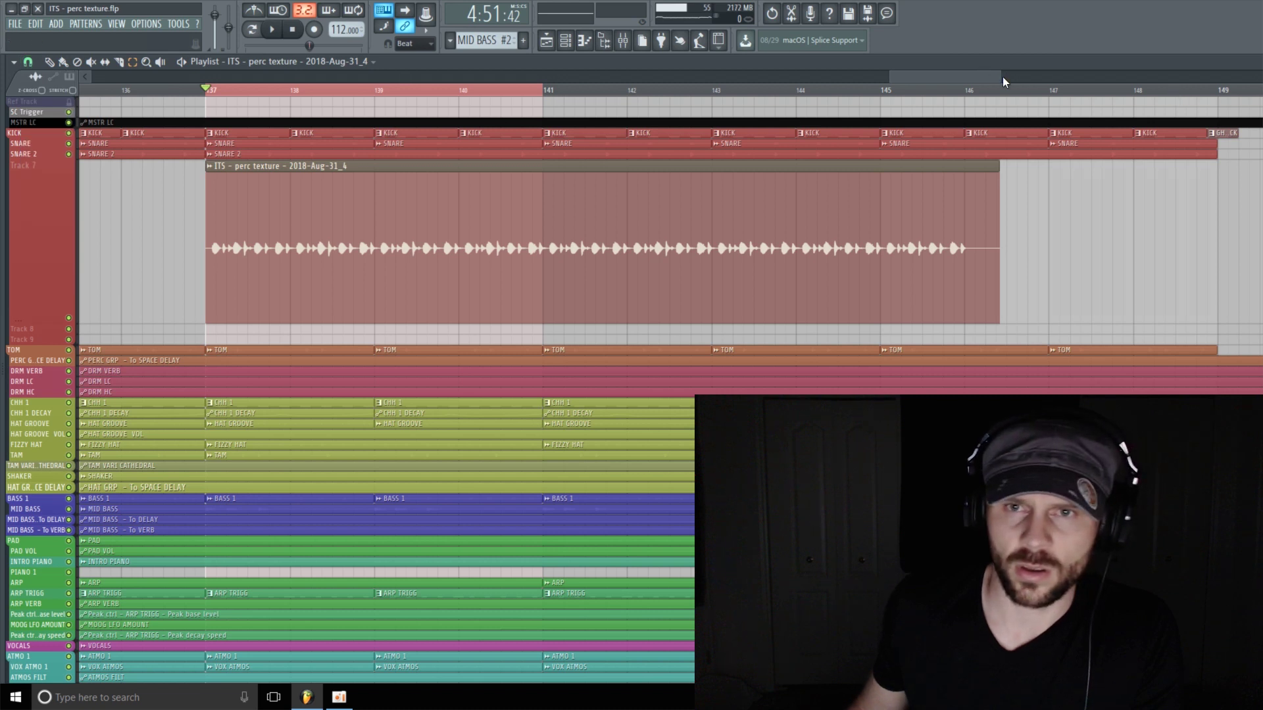
left_click_drag(1002, 76, 923, 76)
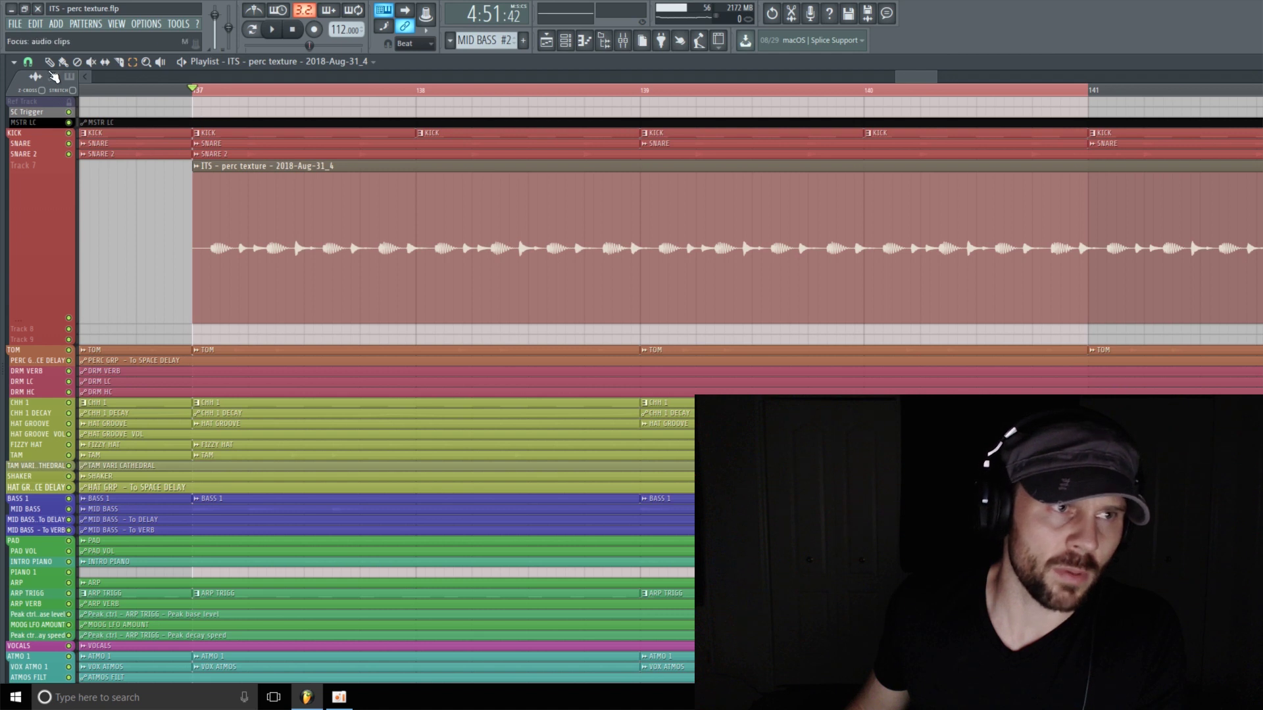
left_click(27, 62)
left_click(44, 125)
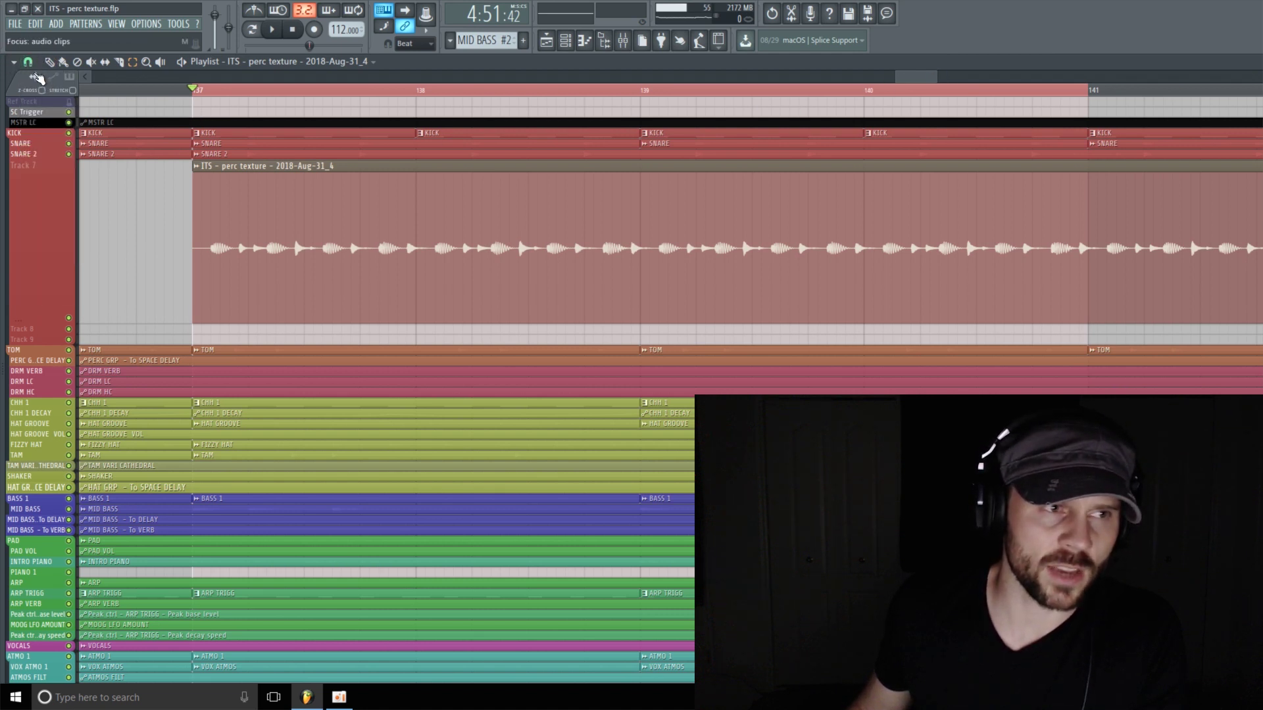
left_click(28, 62)
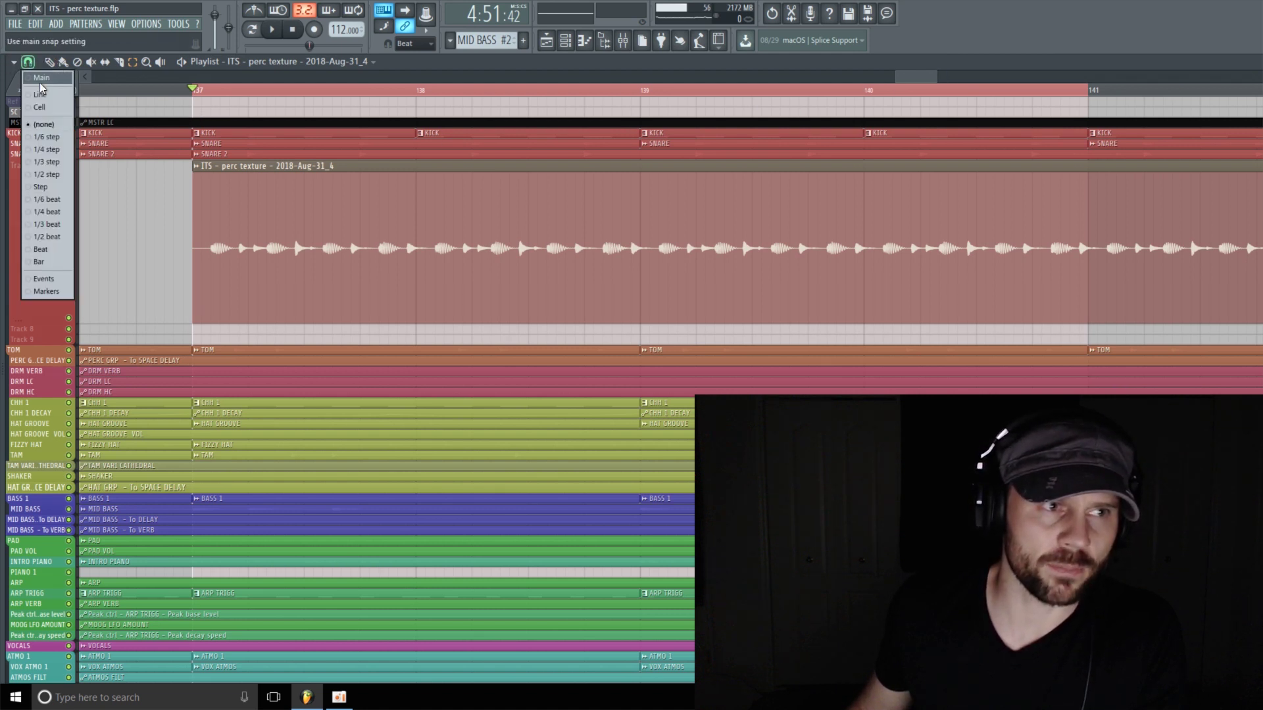
left_click(929, 79)
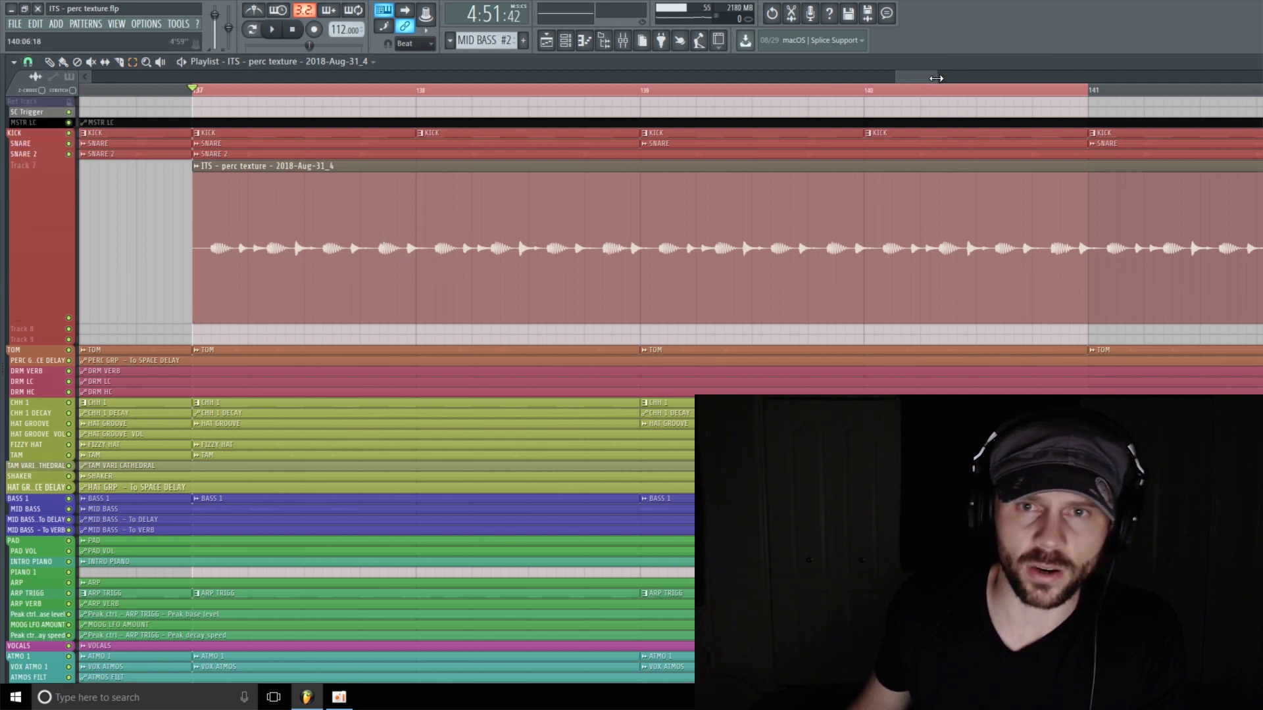
Make Track 7 slightly taller and start playback of the selected section from bar 137
left_click_drag(936, 78, 947, 78)
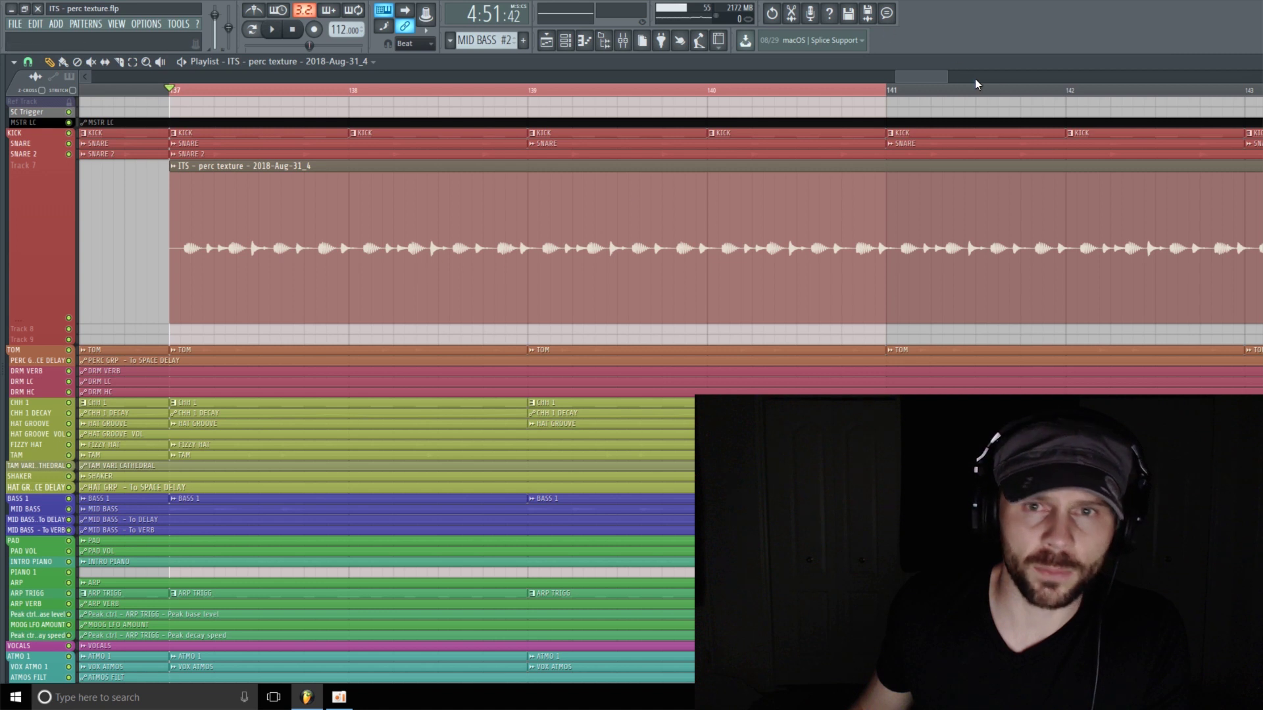
left_click_drag(929, 79, 939, 76)
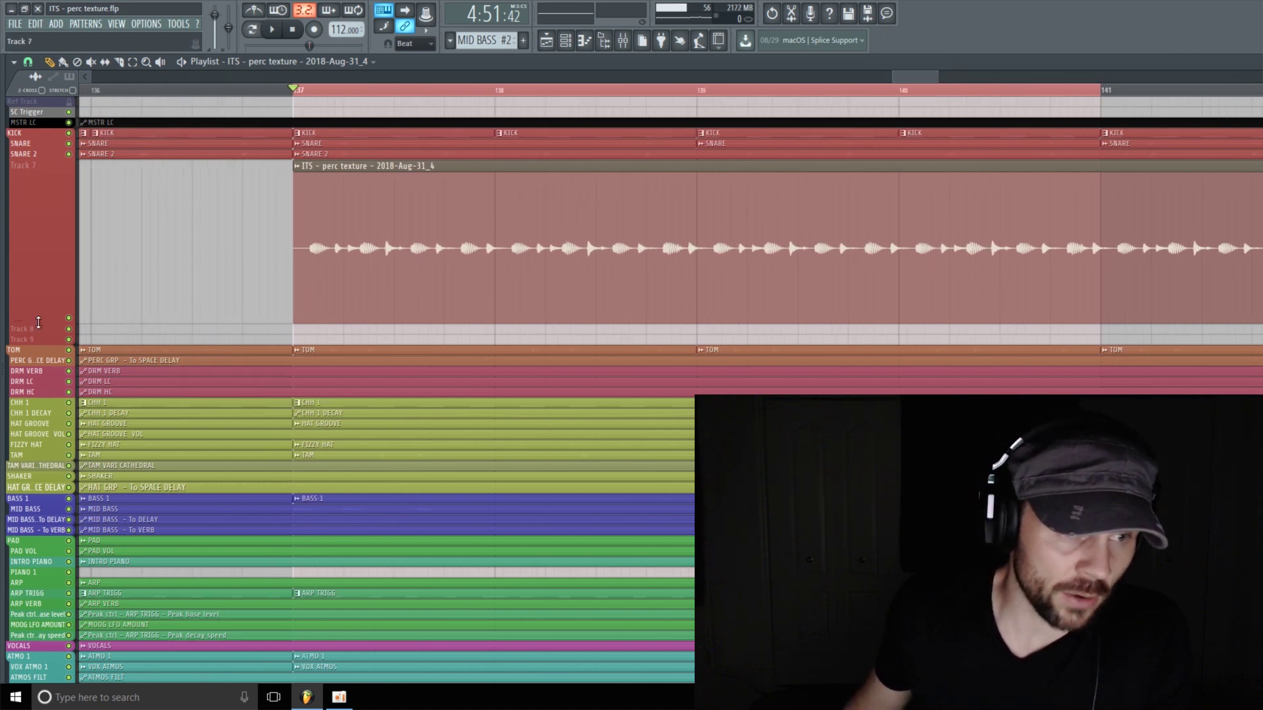
left_click_drag(38, 322, 48, 351)
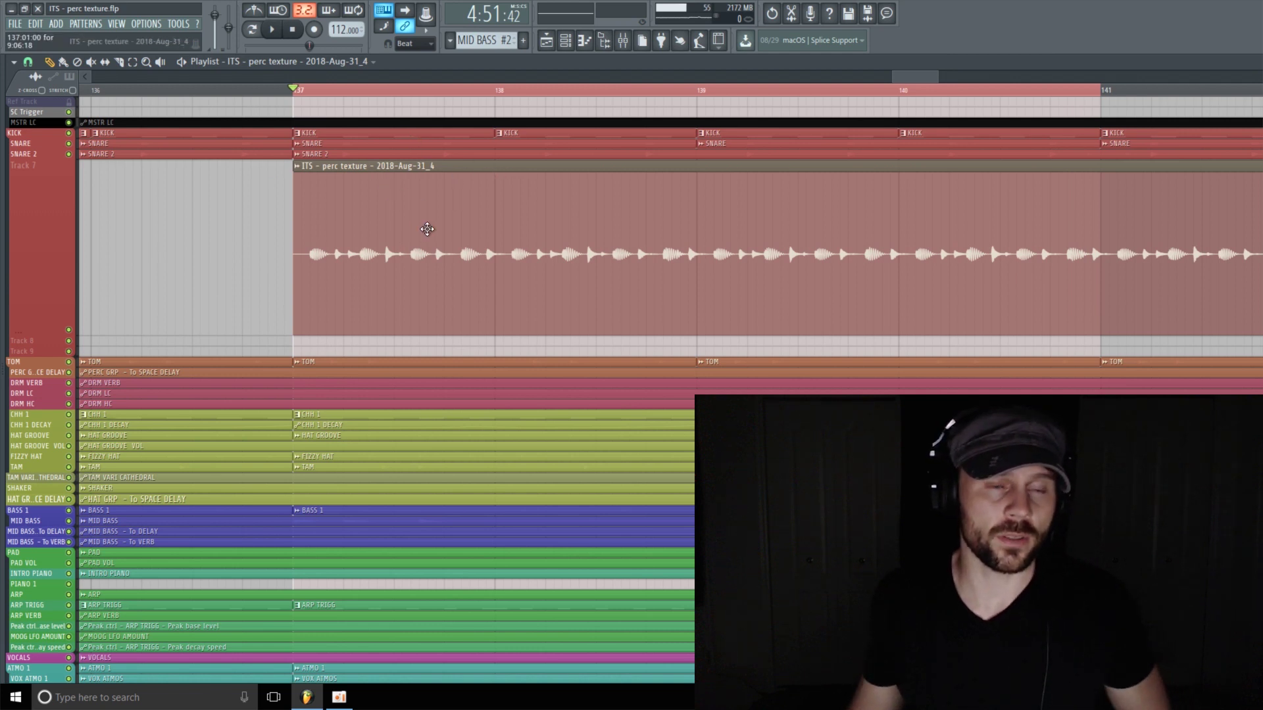
scroll(585, 227, "down", 3)
key("space")
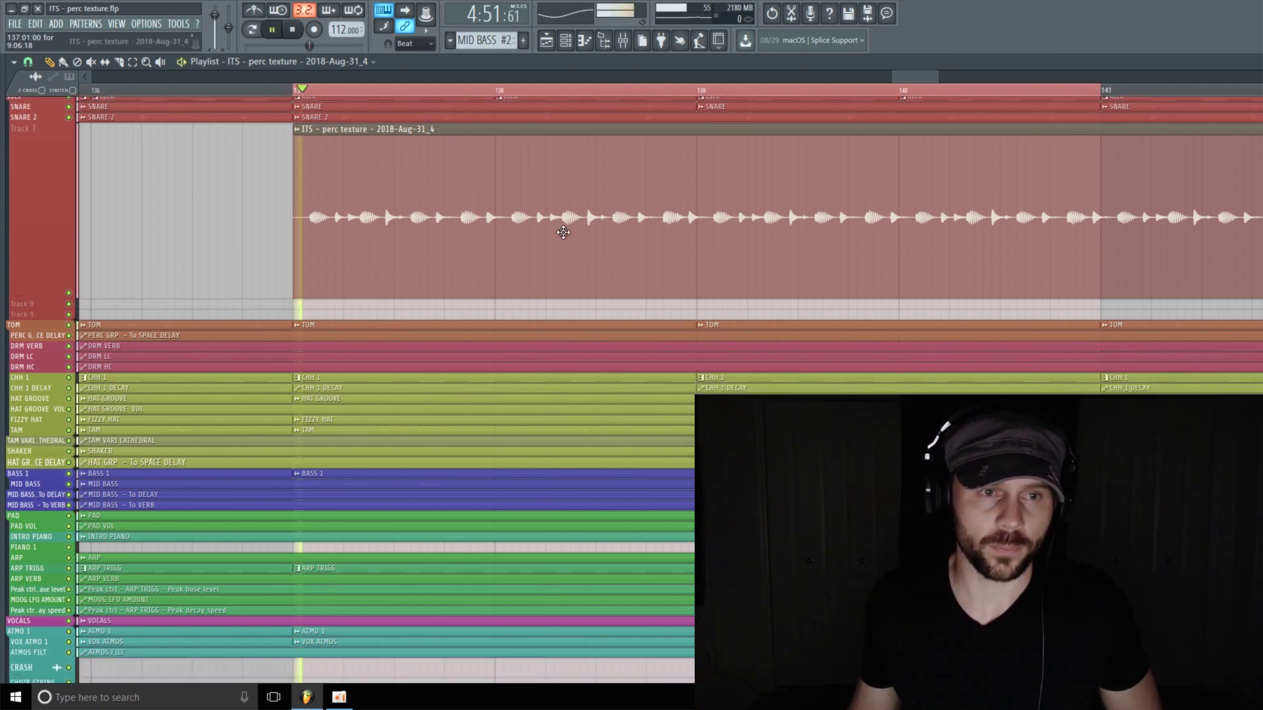
Shift the recorded audio clip earlier against the beat during playback, to start at about 136:08:17
left_click_drag(467, 233, 381, 267)
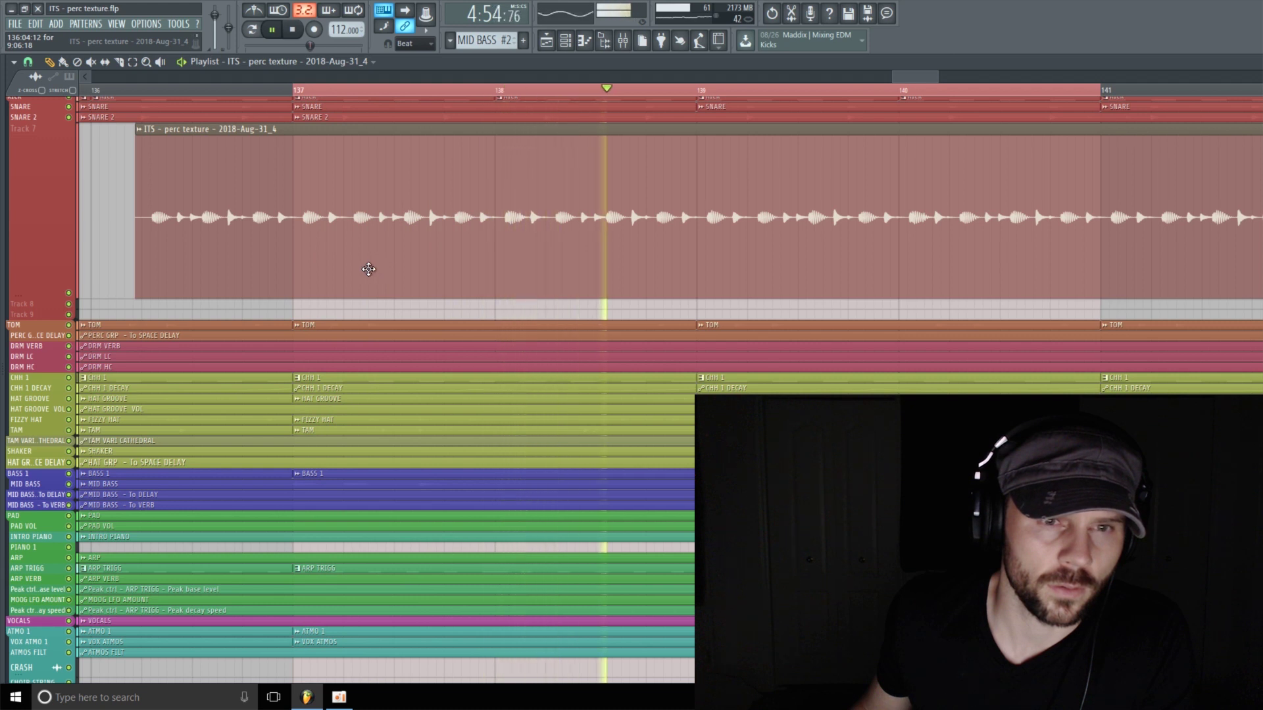
left_click_drag(366, 264, 370, 269)
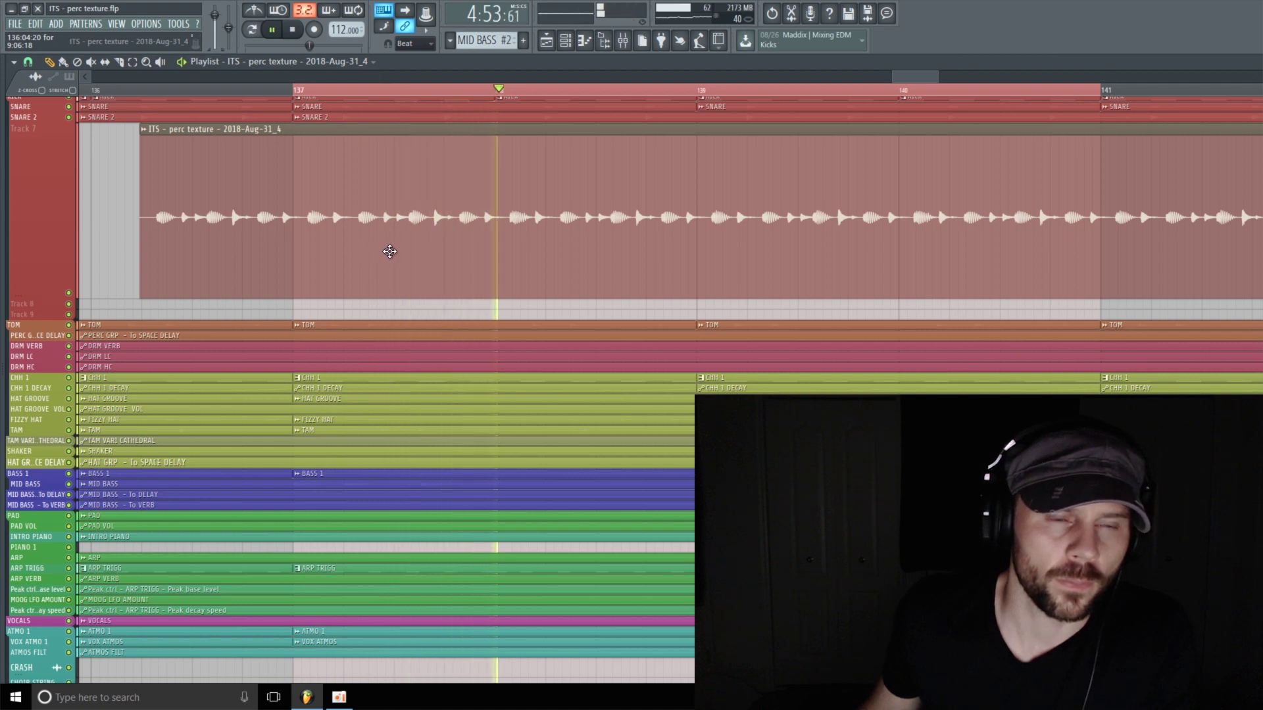
left_click_drag(426, 245, 476, 248)
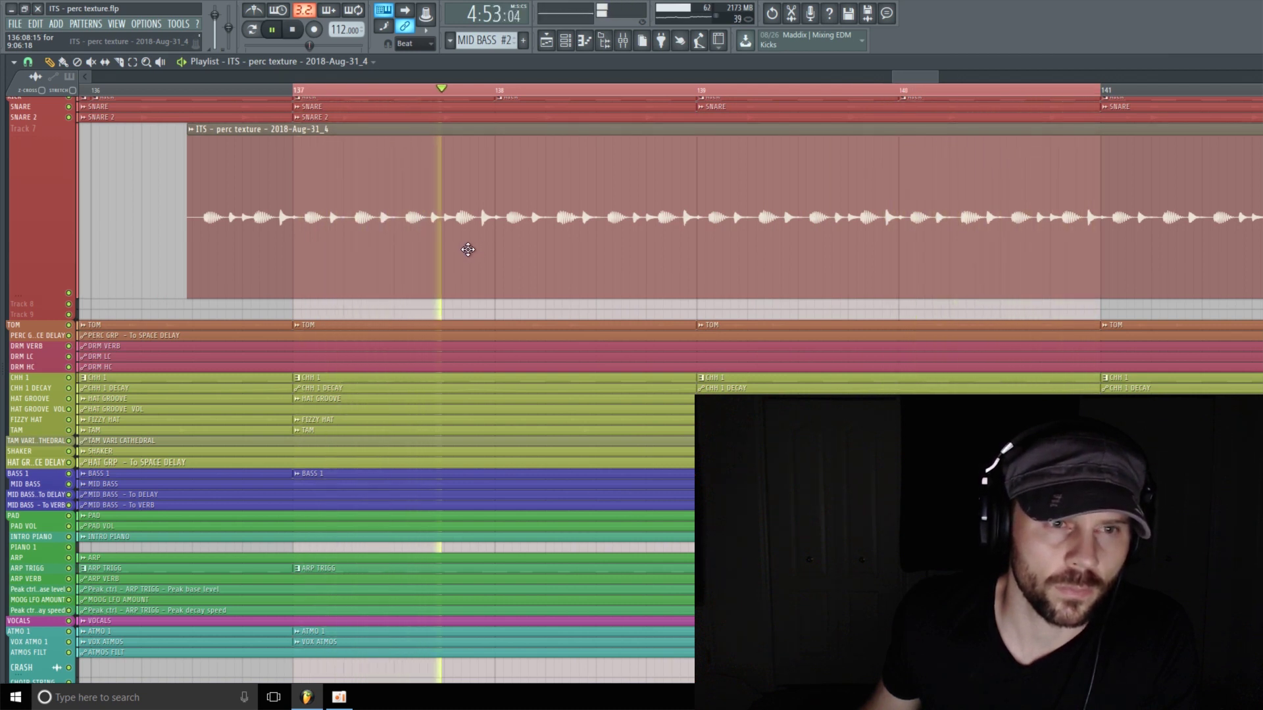
left_click_drag(467, 249, 466, 254)
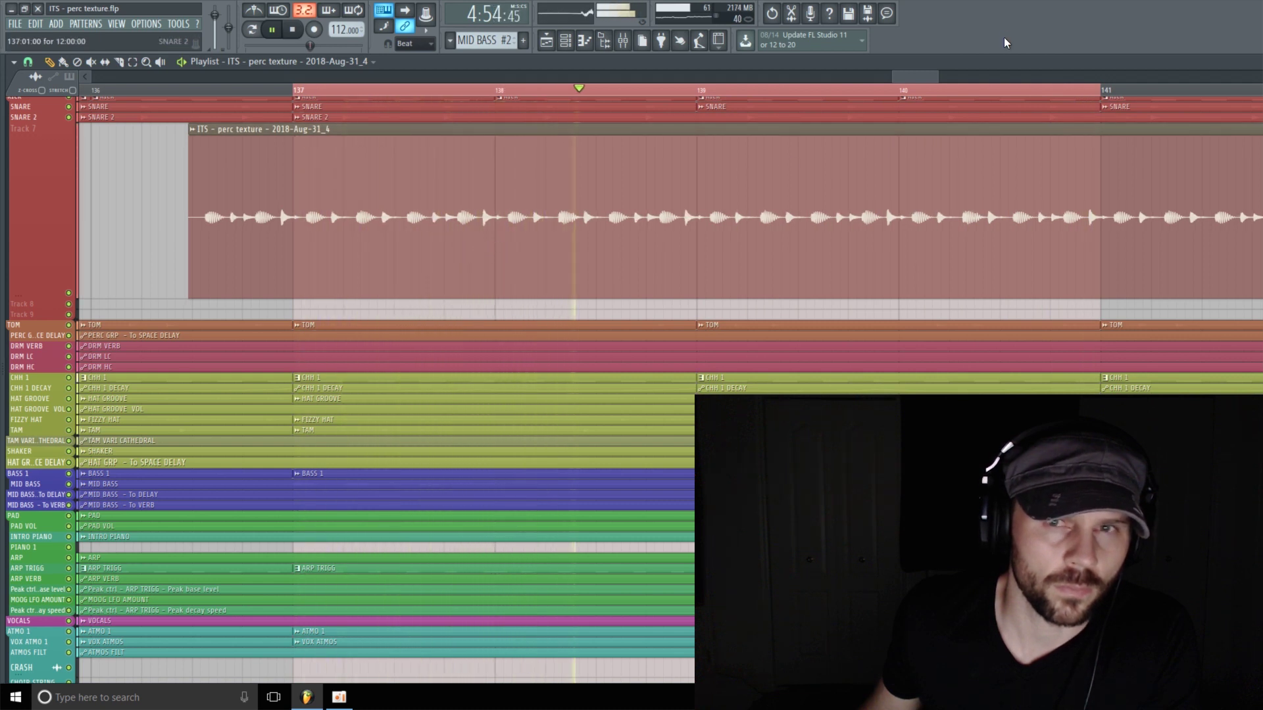
Nudge the recorded clip slightly earlier to start at 136:08:14, listen to the new timing and stop playback
left_click_drag(938, 77, 915, 79)
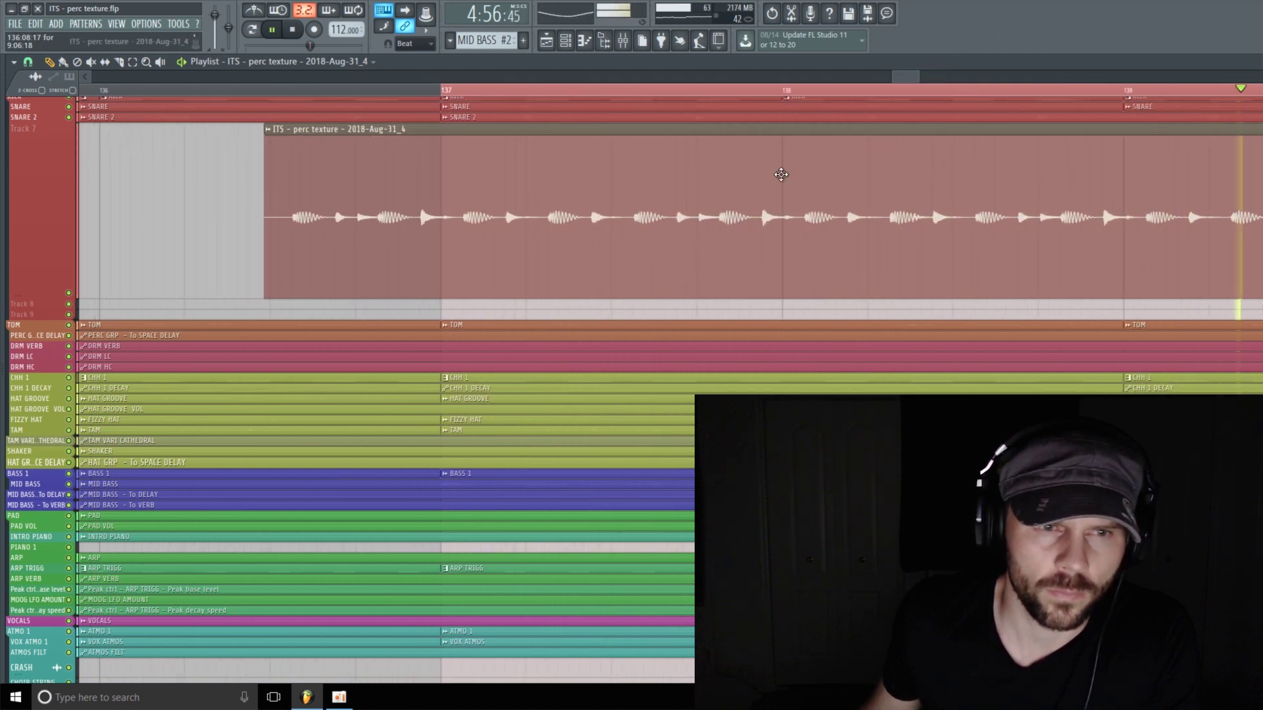
left_click_drag(640, 236, 640, 238)
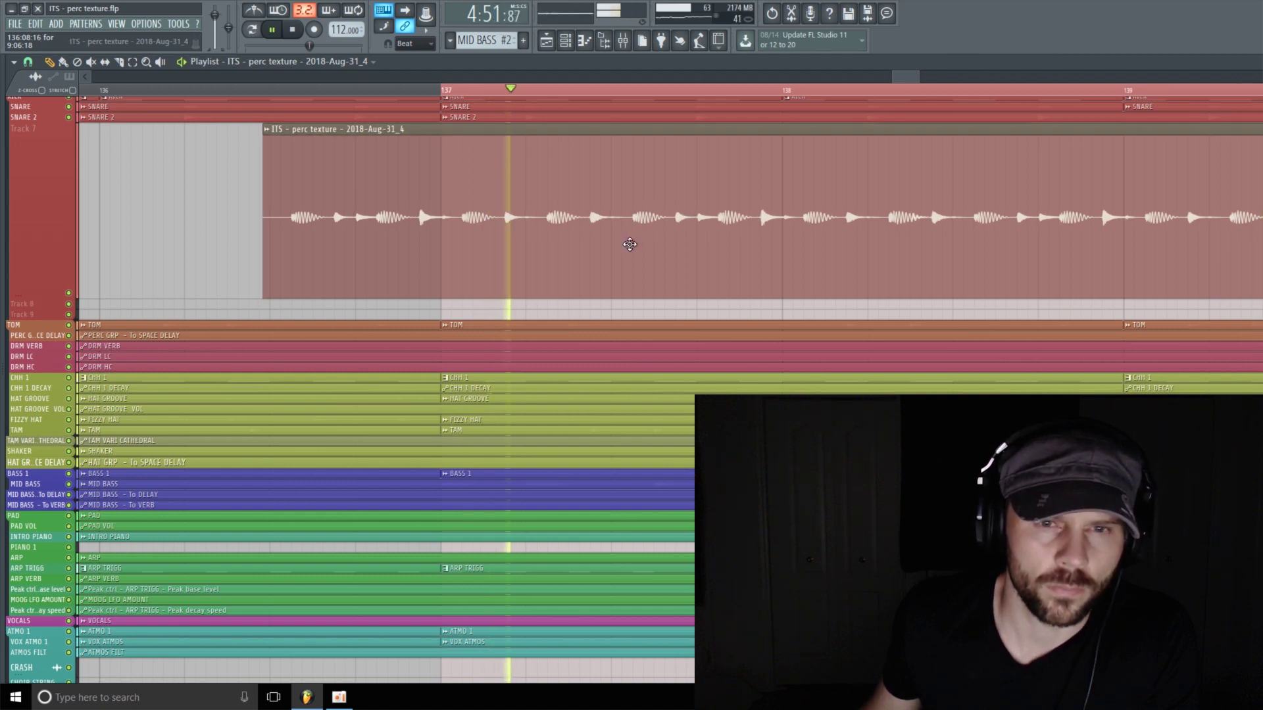
left_click_drag(624, 244, 608, 251)
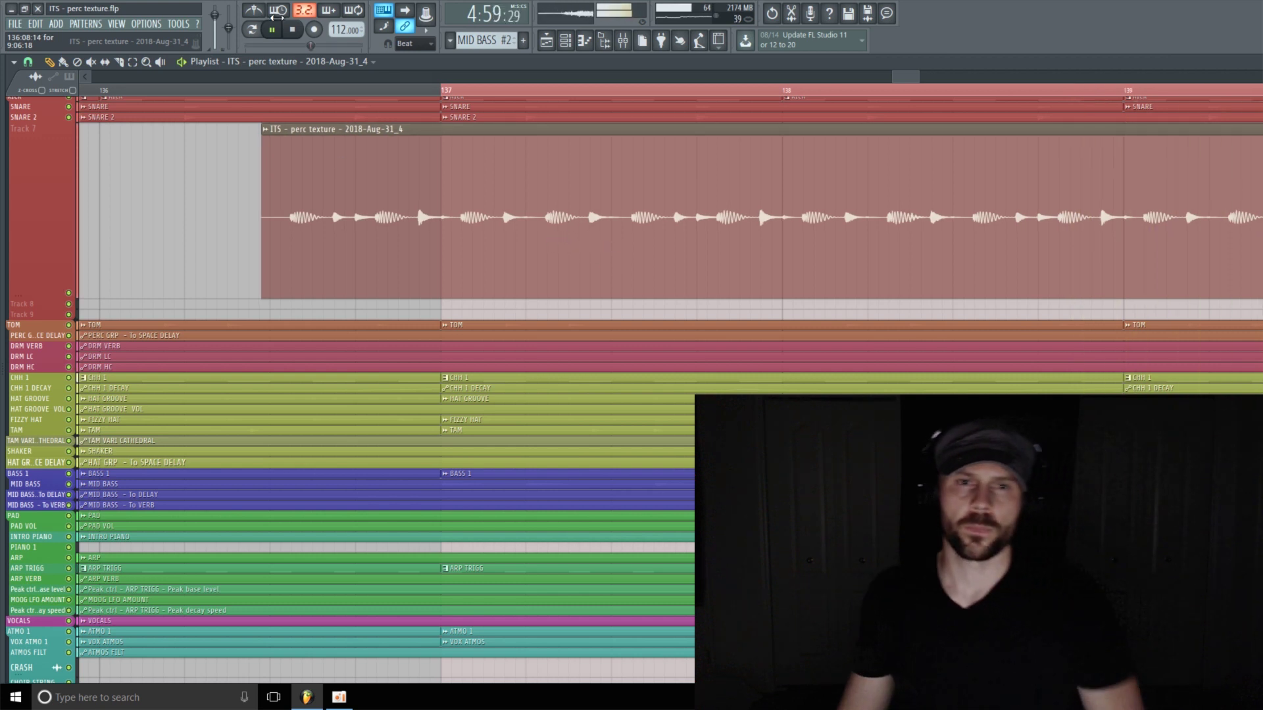
left_click(486, 89)
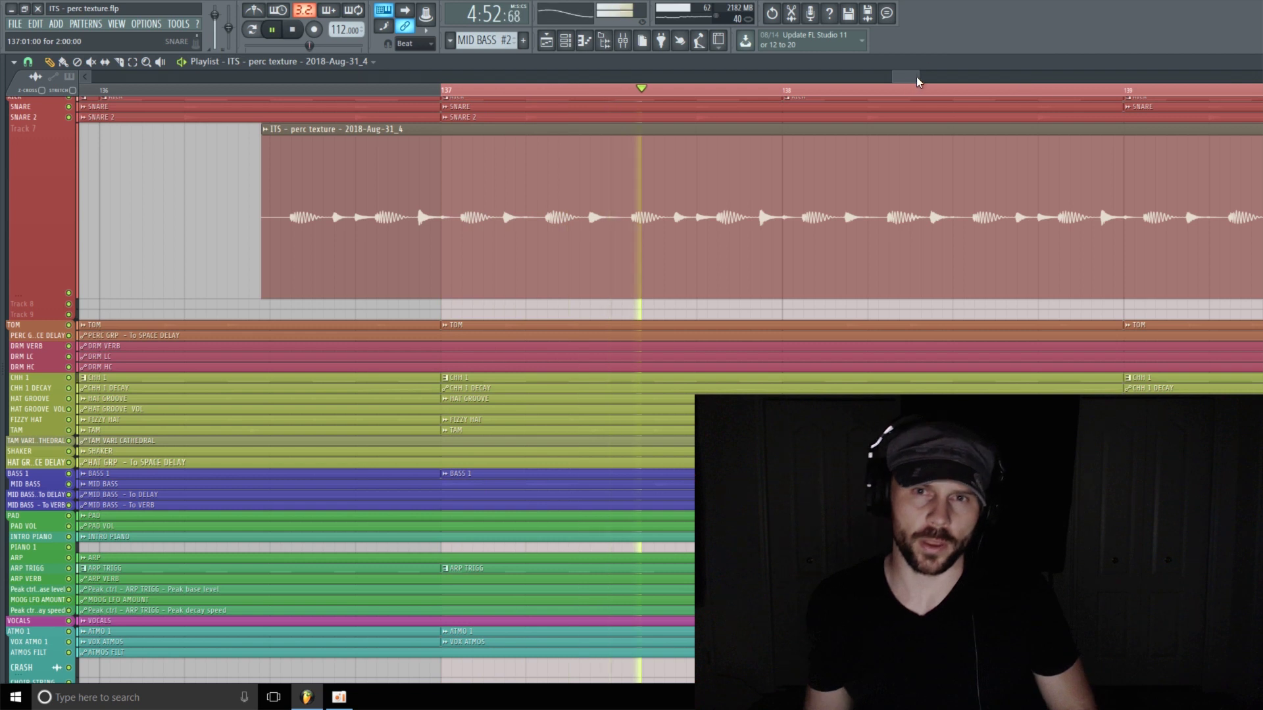
left_click_drag(919, 76, 993, 75)
key("space")
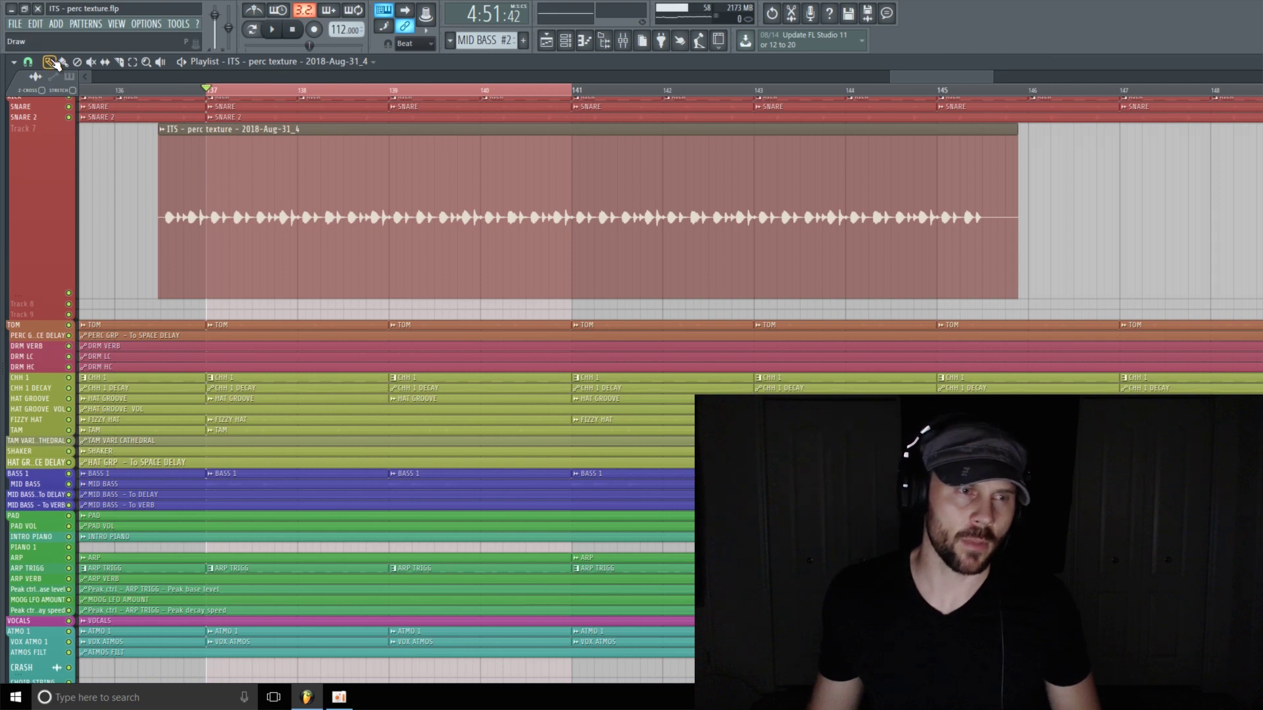
Make Track 7 shorter in the playlist and load UAD SPL Transient Designer into effect slot 2 of mixer Insert 19
left_click_drag(32, 292, 43, 246)
left_click(623, 41)
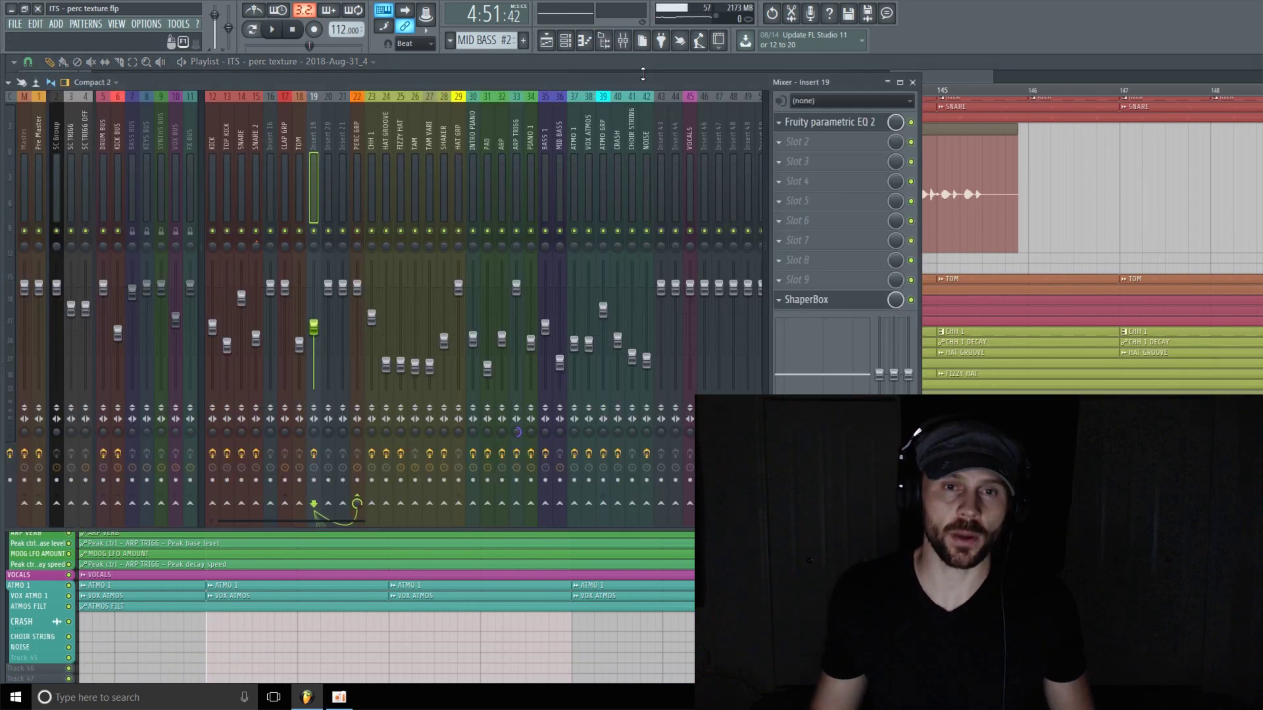
left_click(824, 152)
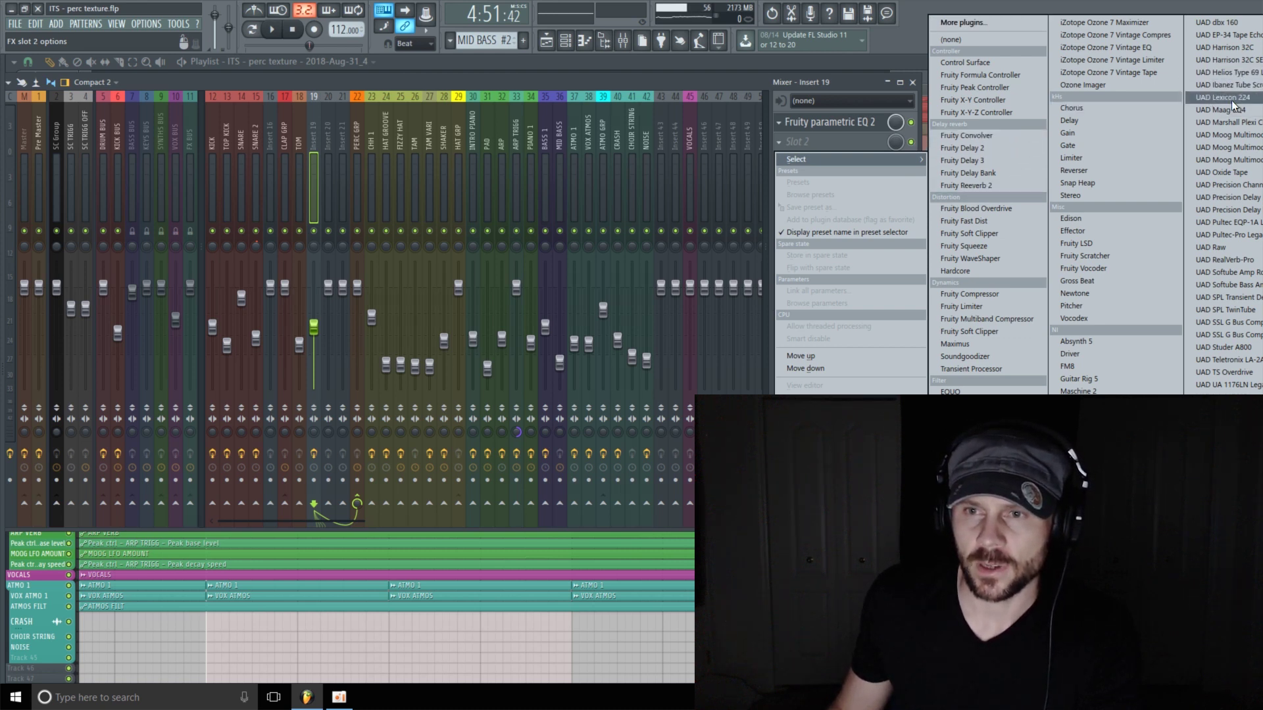
left_click(1240, 303)
left_click_drag(606, 129, 492, 93)
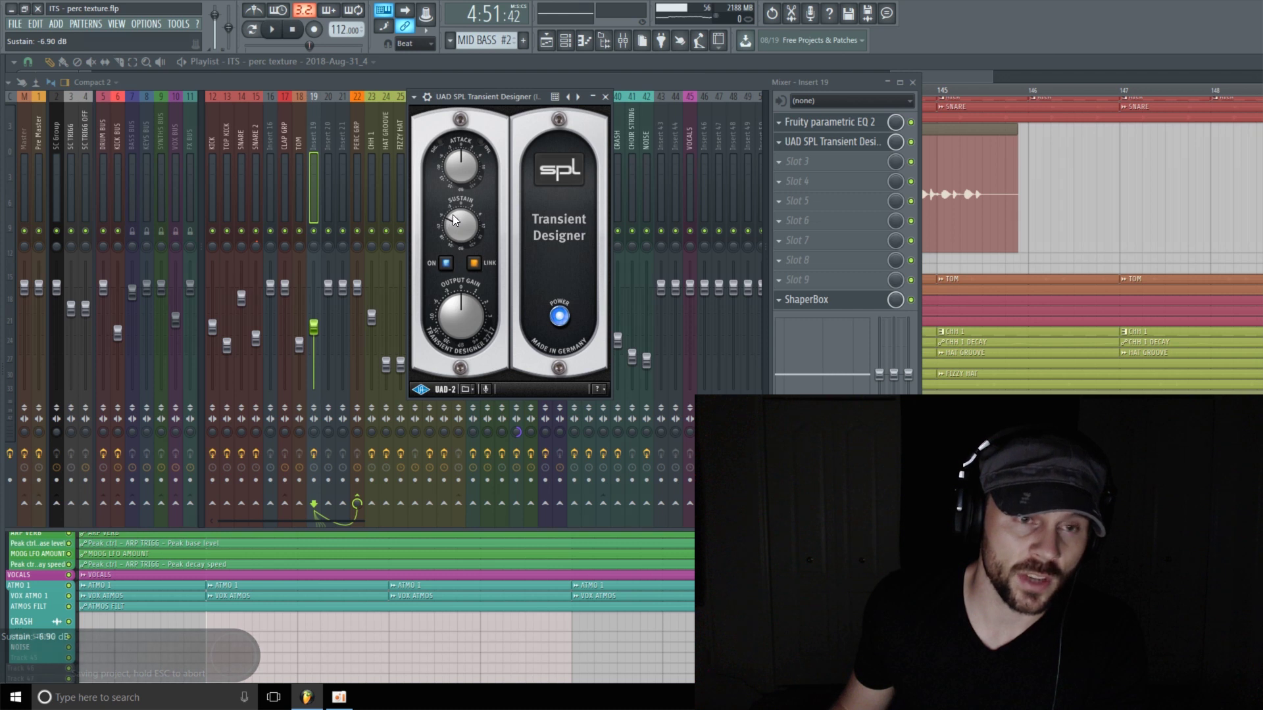
Raise the Transient Designer's attack to about 5.7 dB and lower its sustain while listening to playback
mouse_move(456, 176)
left_mouse_down()
mouse_move(459, 155)
mouse_move(464, 165)
left_mouse_up()
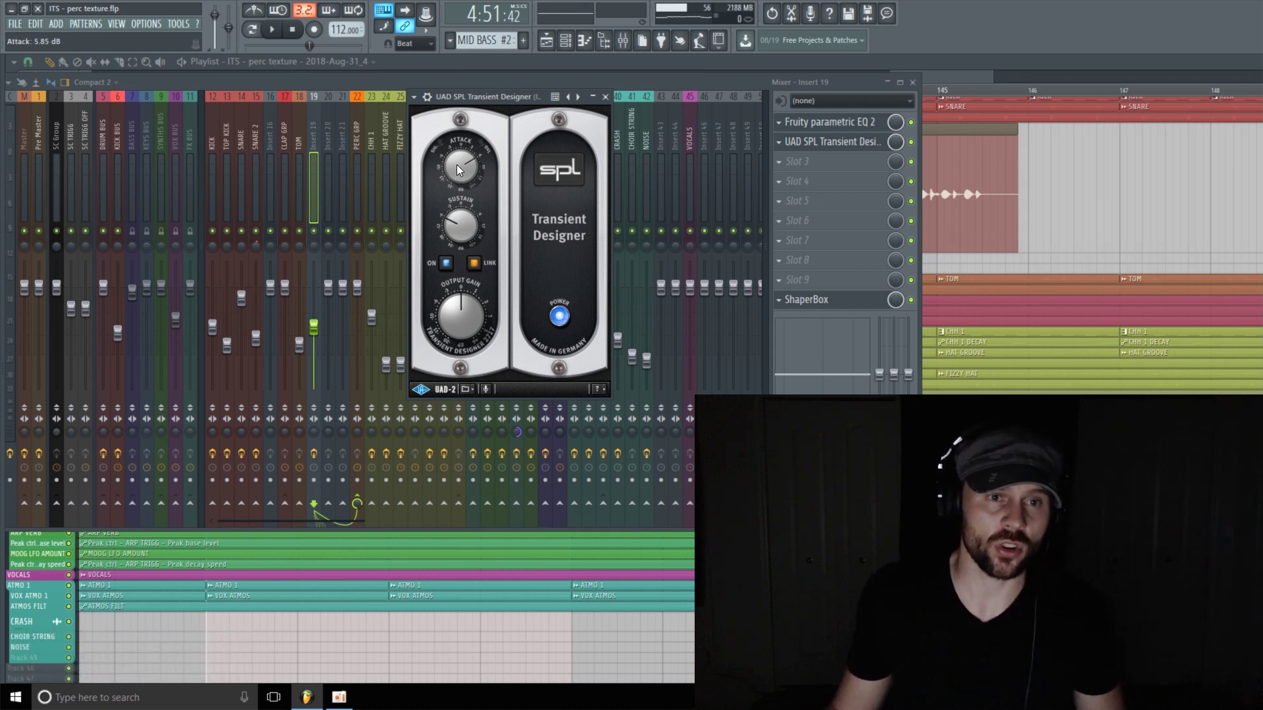
key("space")
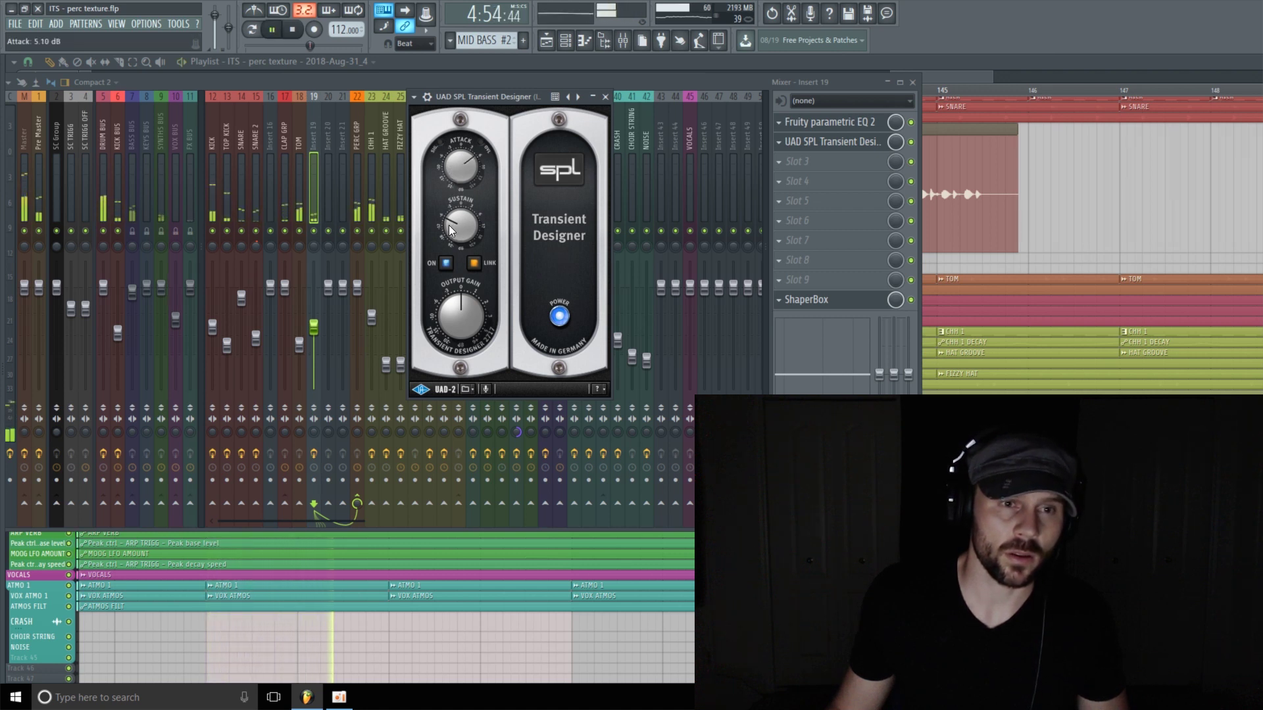
left_click_drag(449, 224, 449, 230)
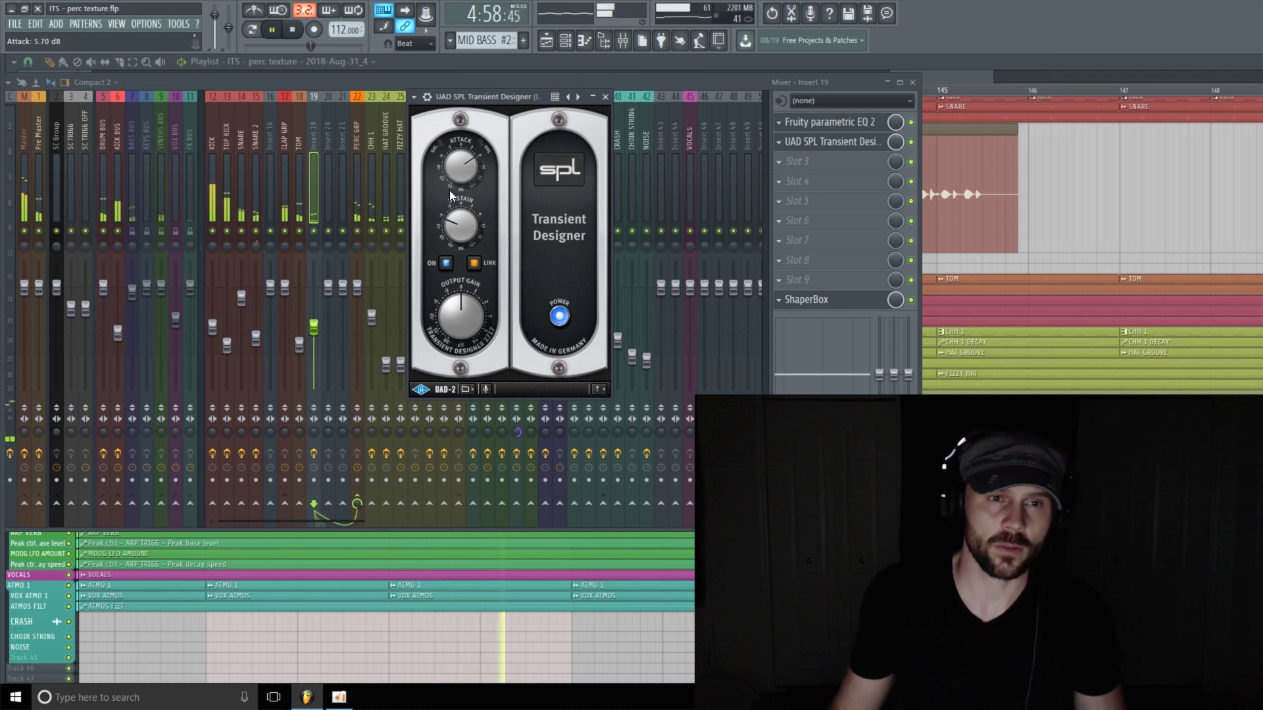
Compare the sound with the Transient Designer powered off and back on, and stop playback
left_click(559, 315)
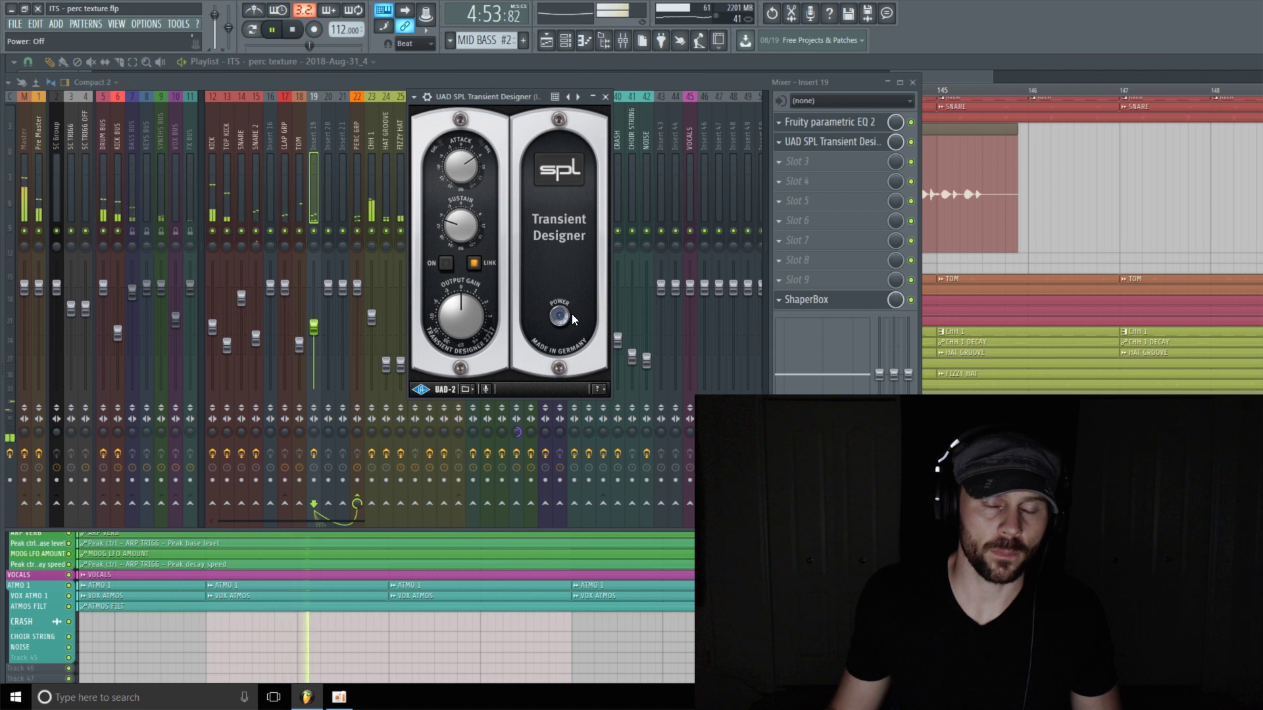
left_click(561, 318)
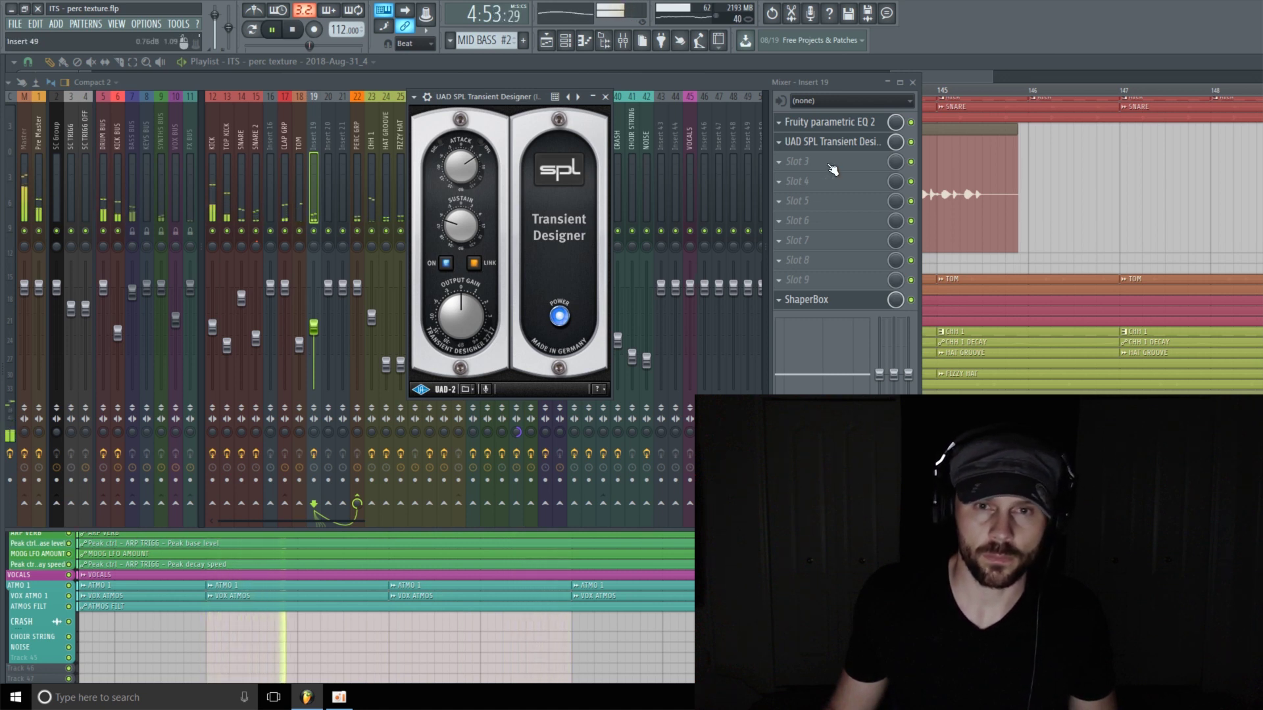
key("space")
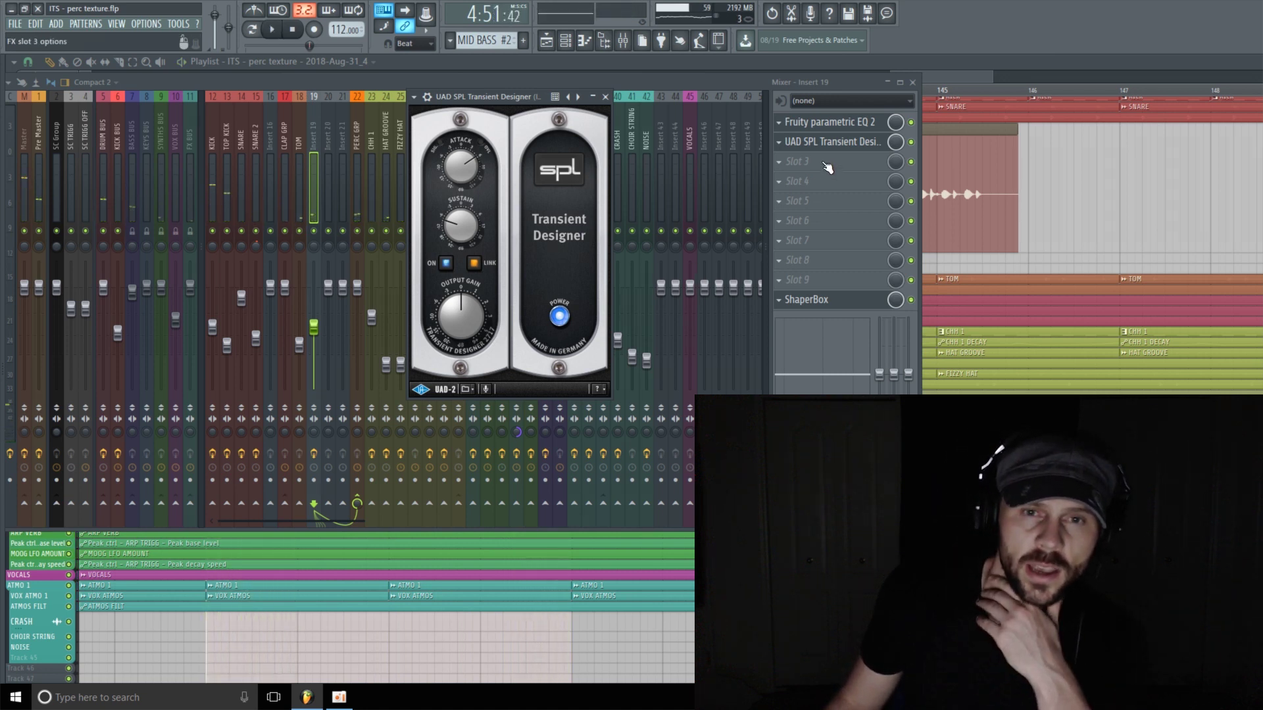
Load Fruity Delay 3 into effect slot 3 of Insert 19 and place its window over the mixer tracks
left_click(824, 163)
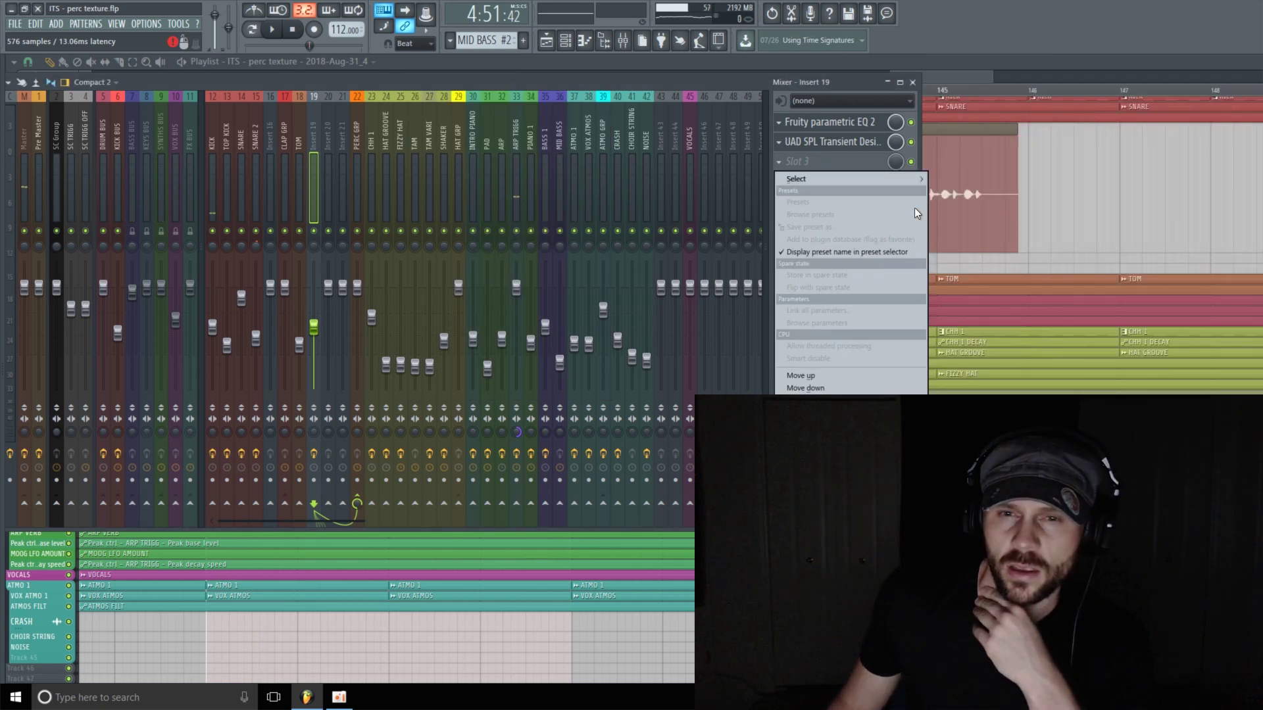
mouse_move(897, 178)
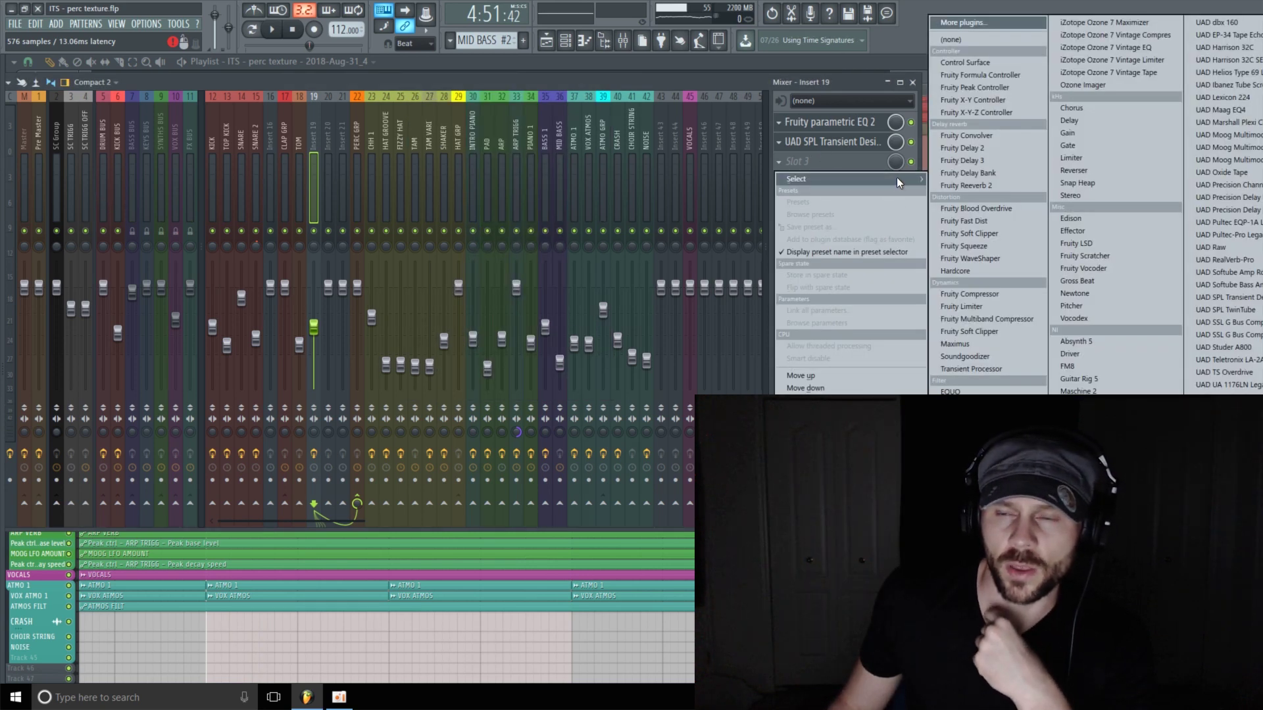
left_click(992, 161)
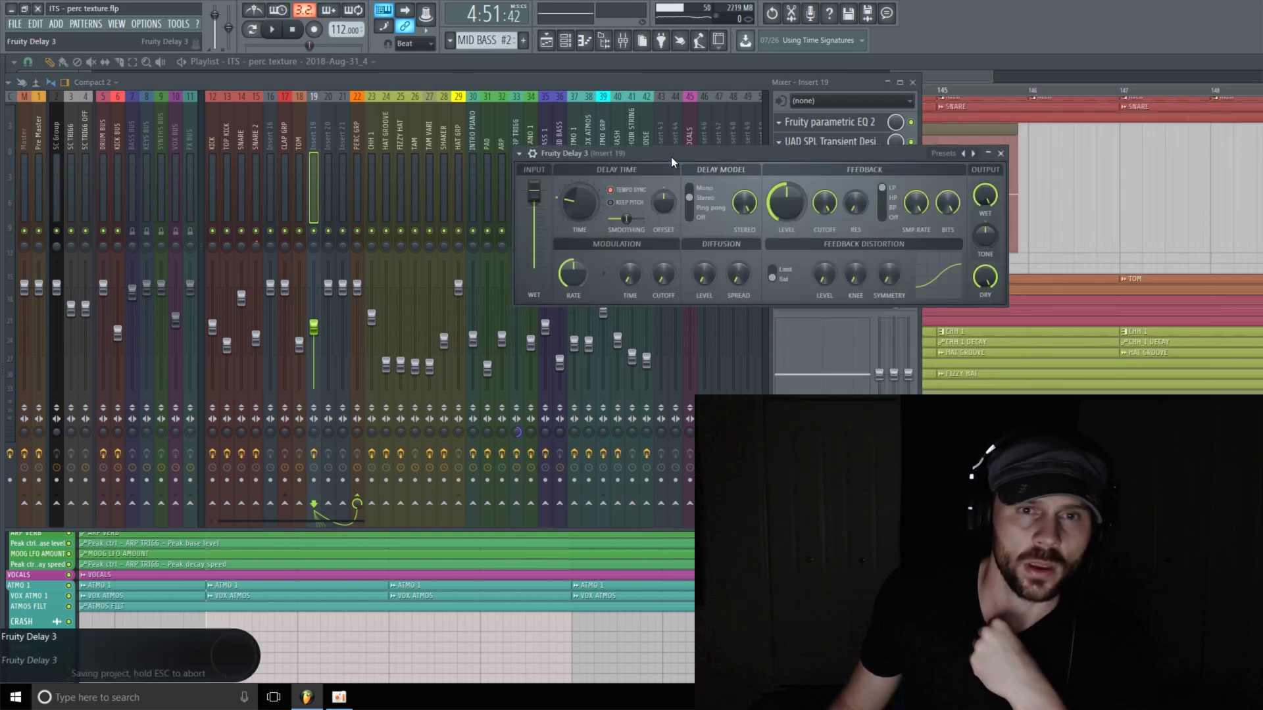
left_click_drag(670, 157, 480, 121)
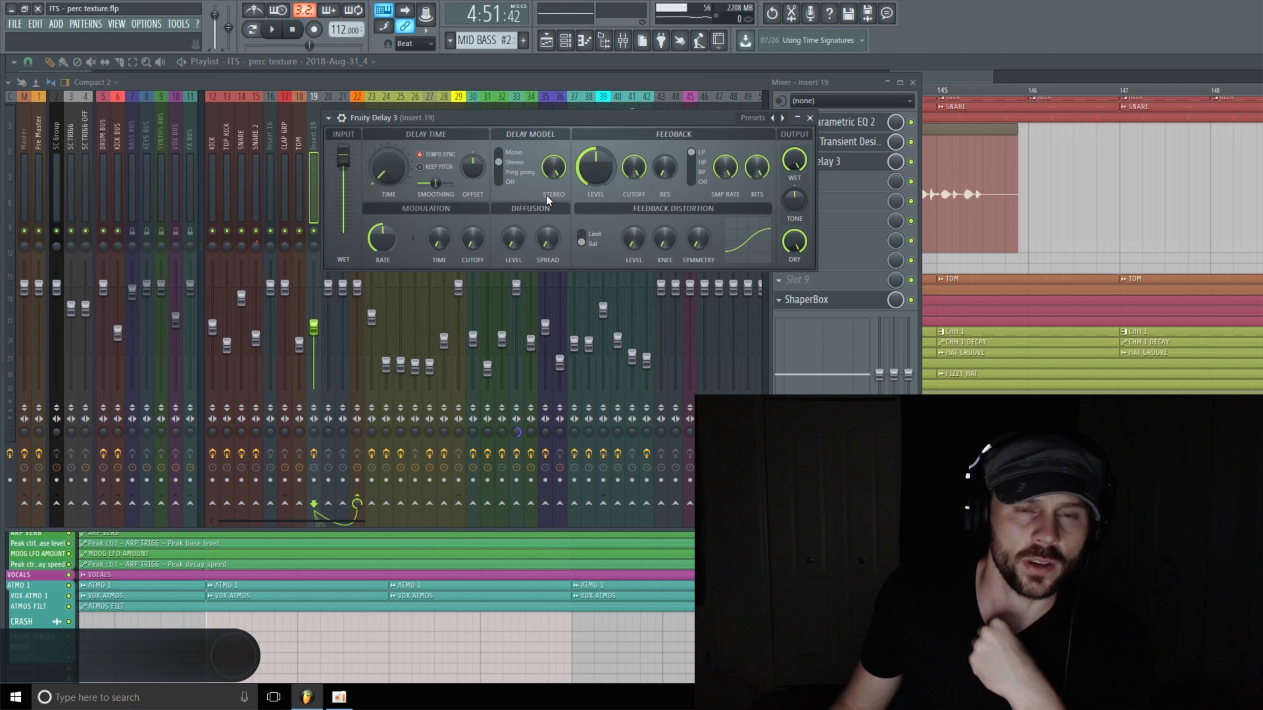
Lower Fruity Delay 3's feedback level, set its wet output to about 26%, and start playback
left_click_drag(599, 172, 599, 196)
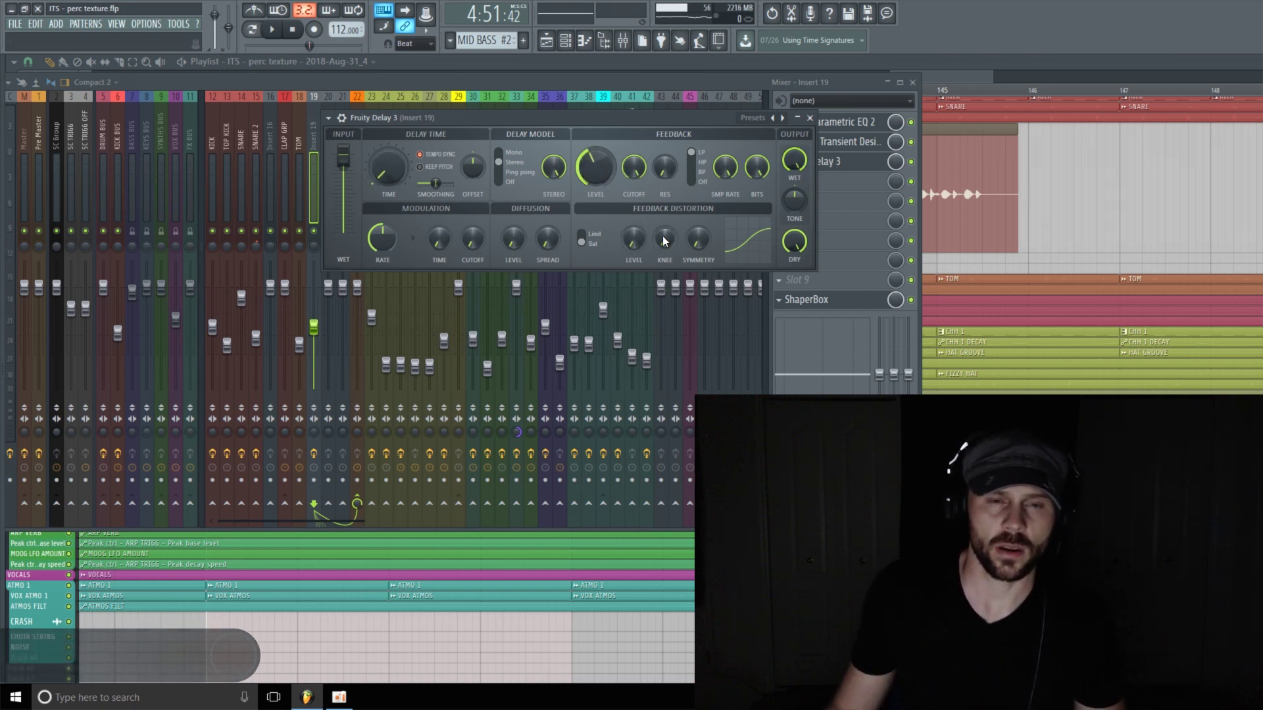
left_click_drag(795, 160, 795, 205)
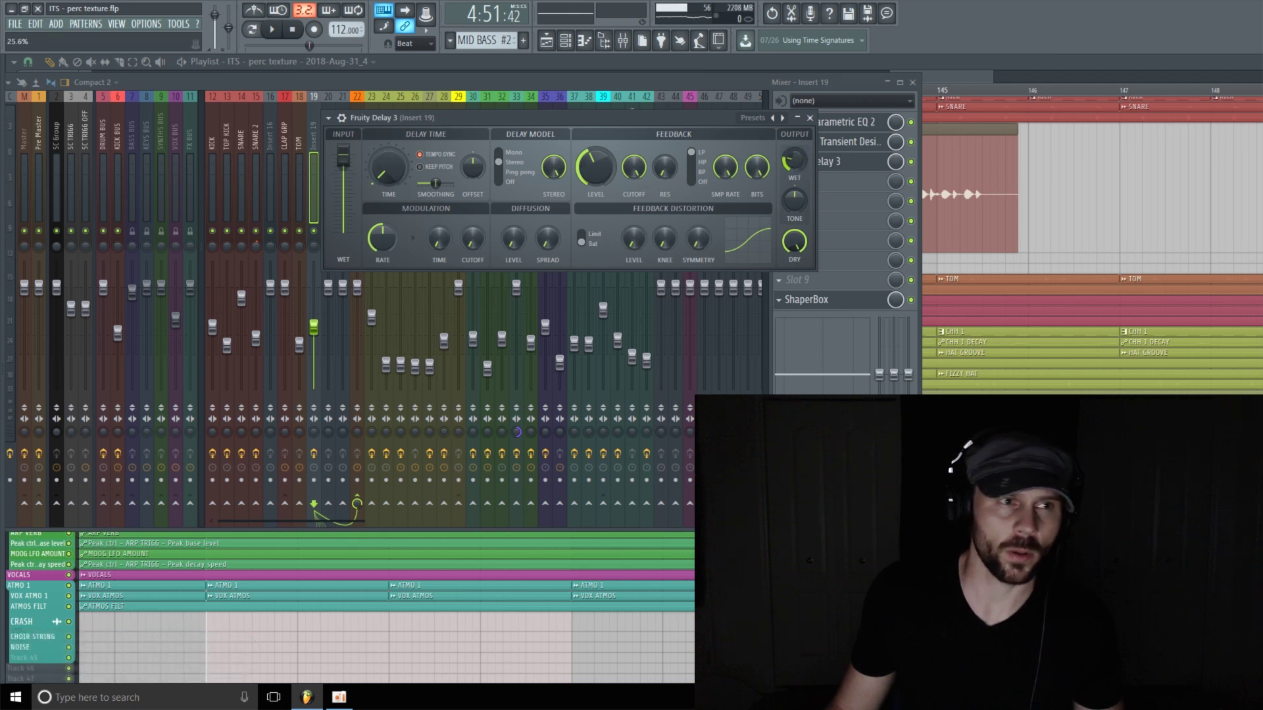
key("space")
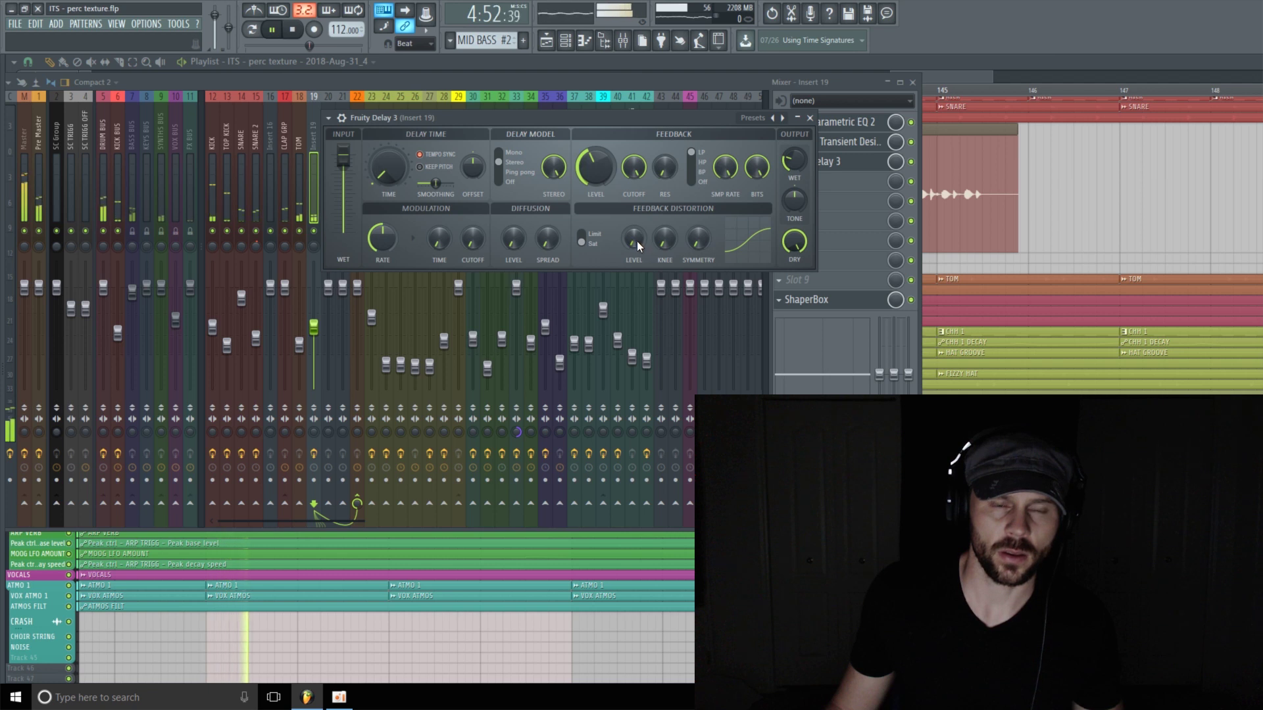
Refine Fruity Delay 3 during playback with more feedback distortion, a longer delay time and a wet output of about 24%
left_click_drag(636, 239, 637, 224)
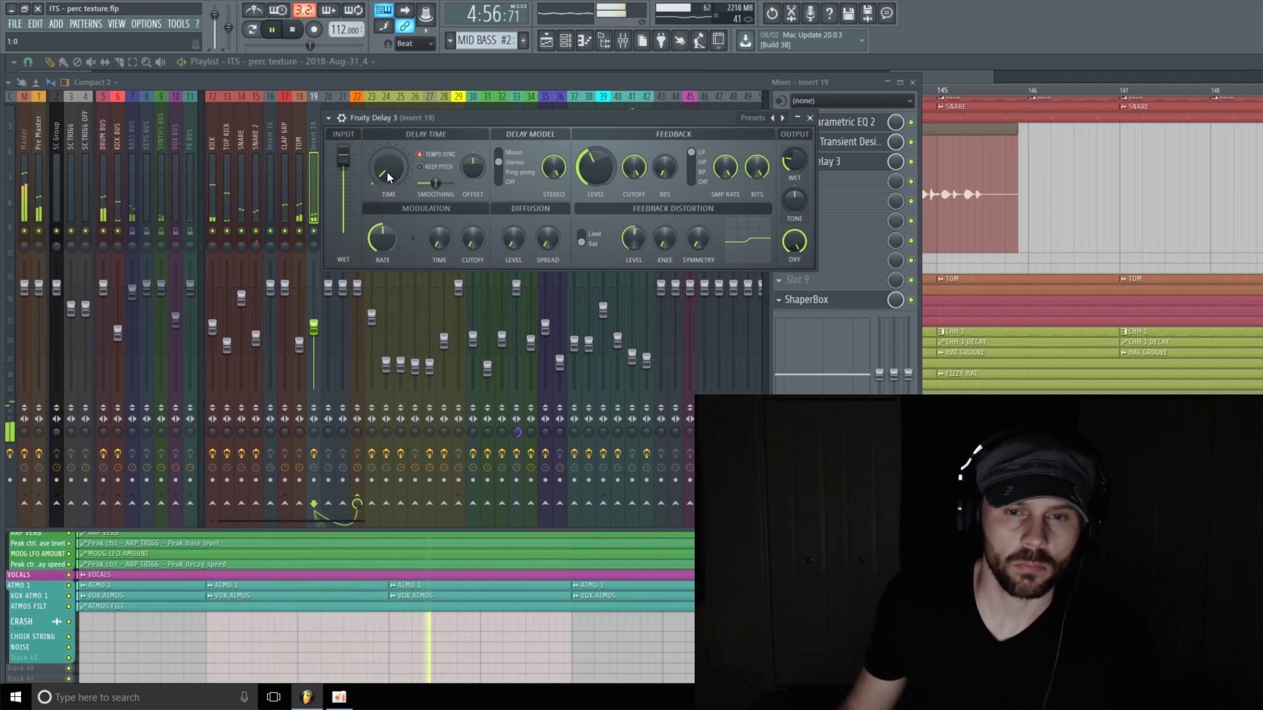
left_click_drag(389, 173, 389, 155)
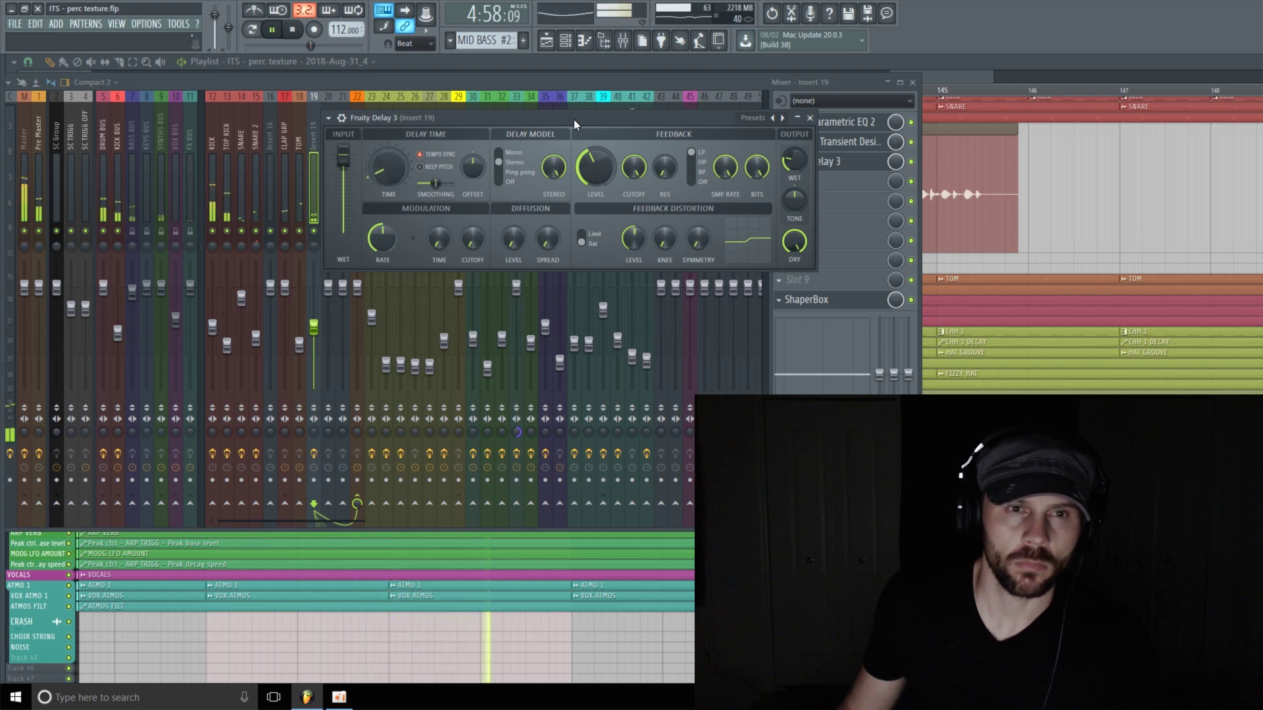
left_click_drag(573, 120, 551, 104)
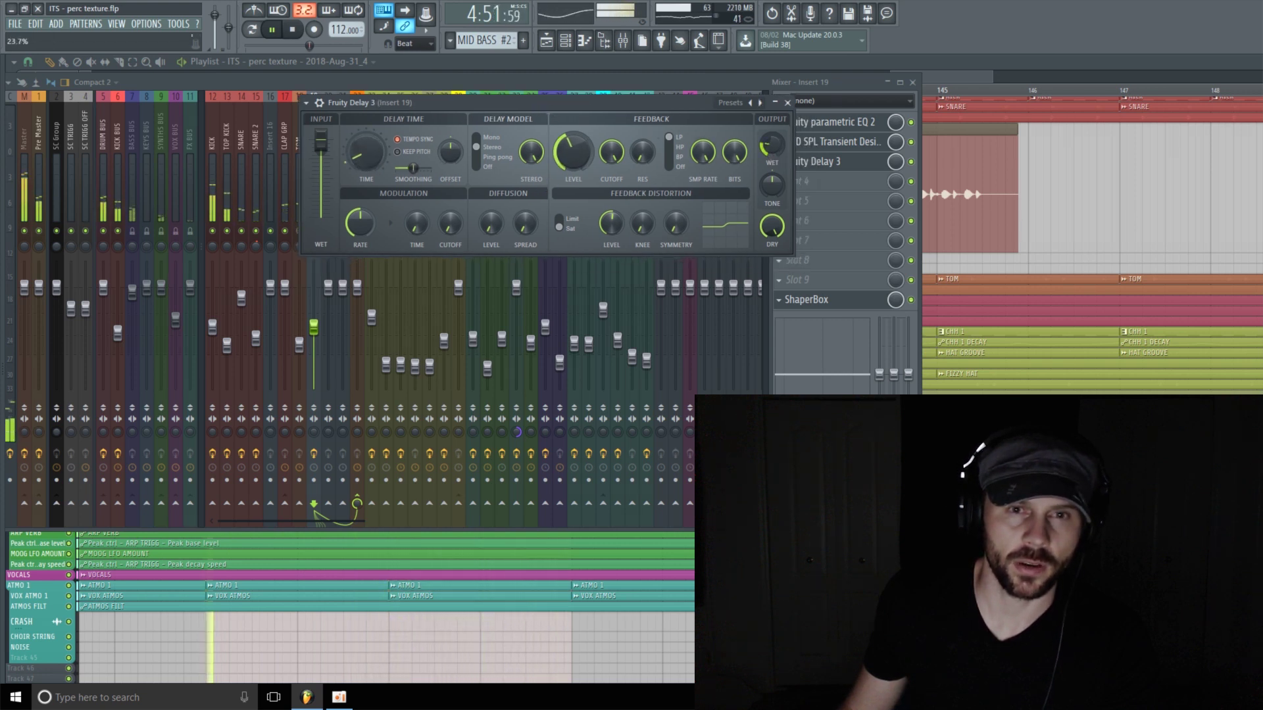
left_click_drag(769, 156, 770, 138)
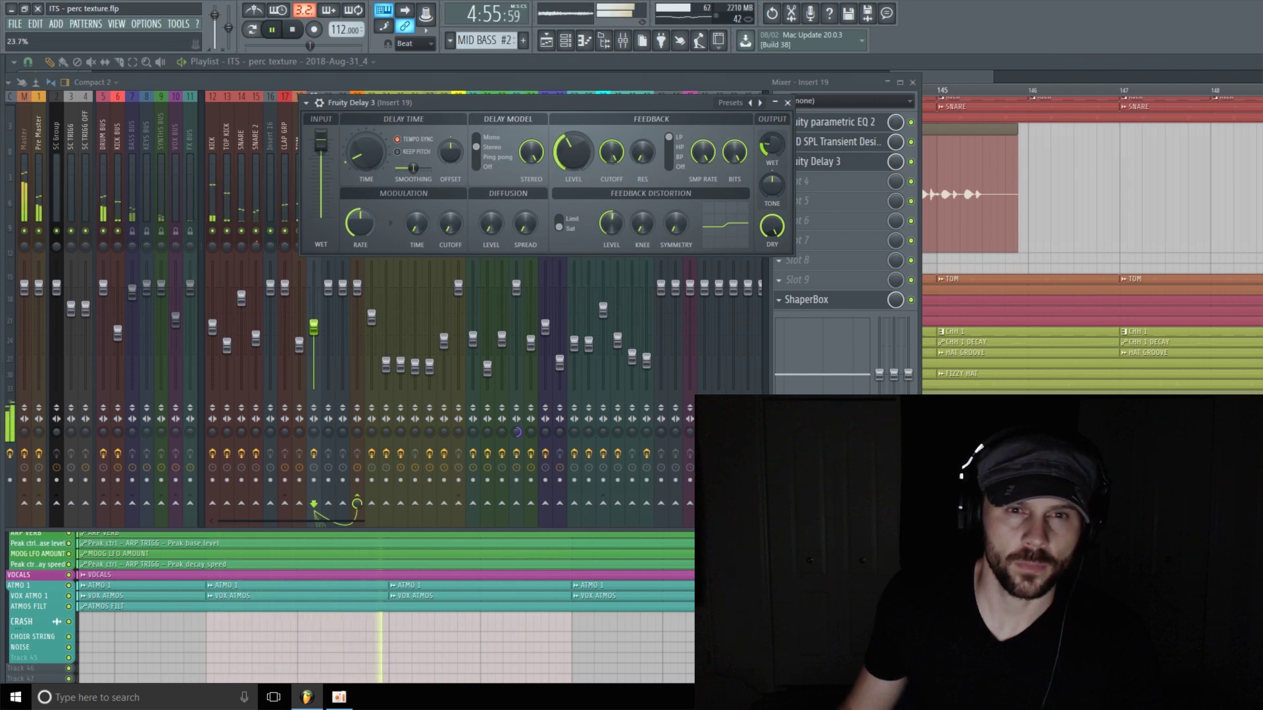
Load Fruity Reeverb 2 into effect slot 4 of Insert 19 and reduce its diffusion and decay time
left_click(821, 182)
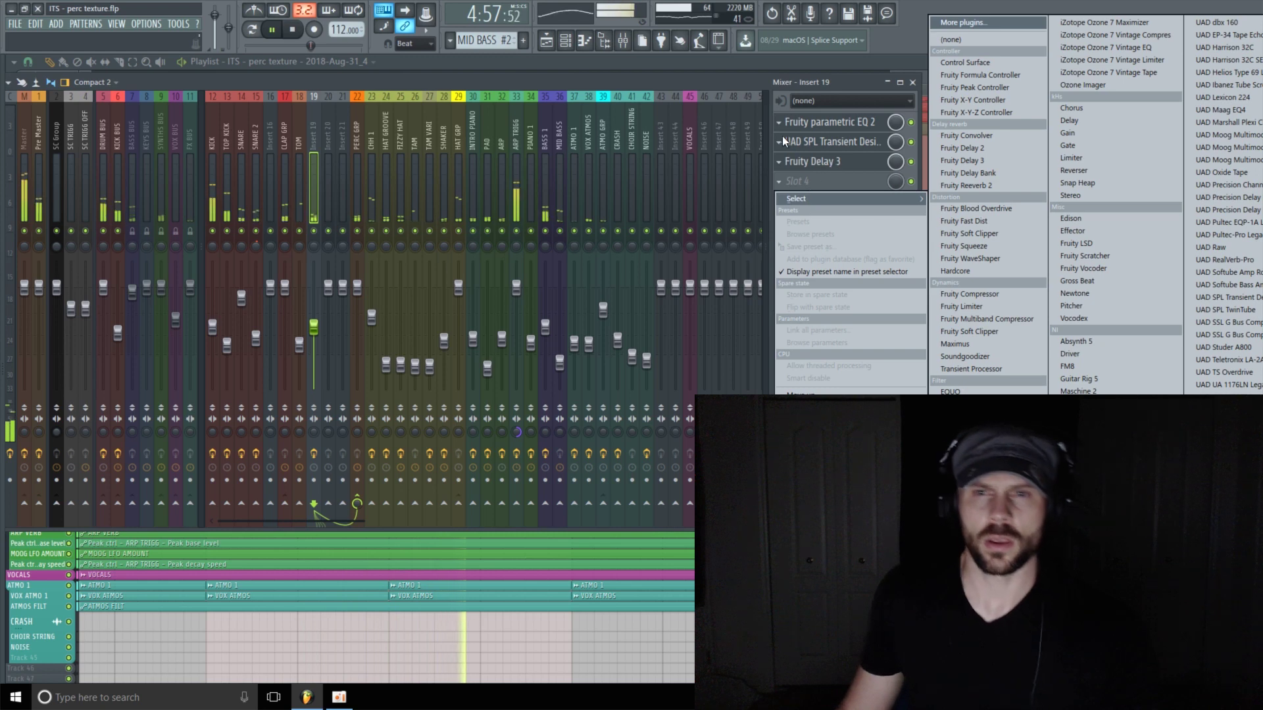
left_click(991, 188)
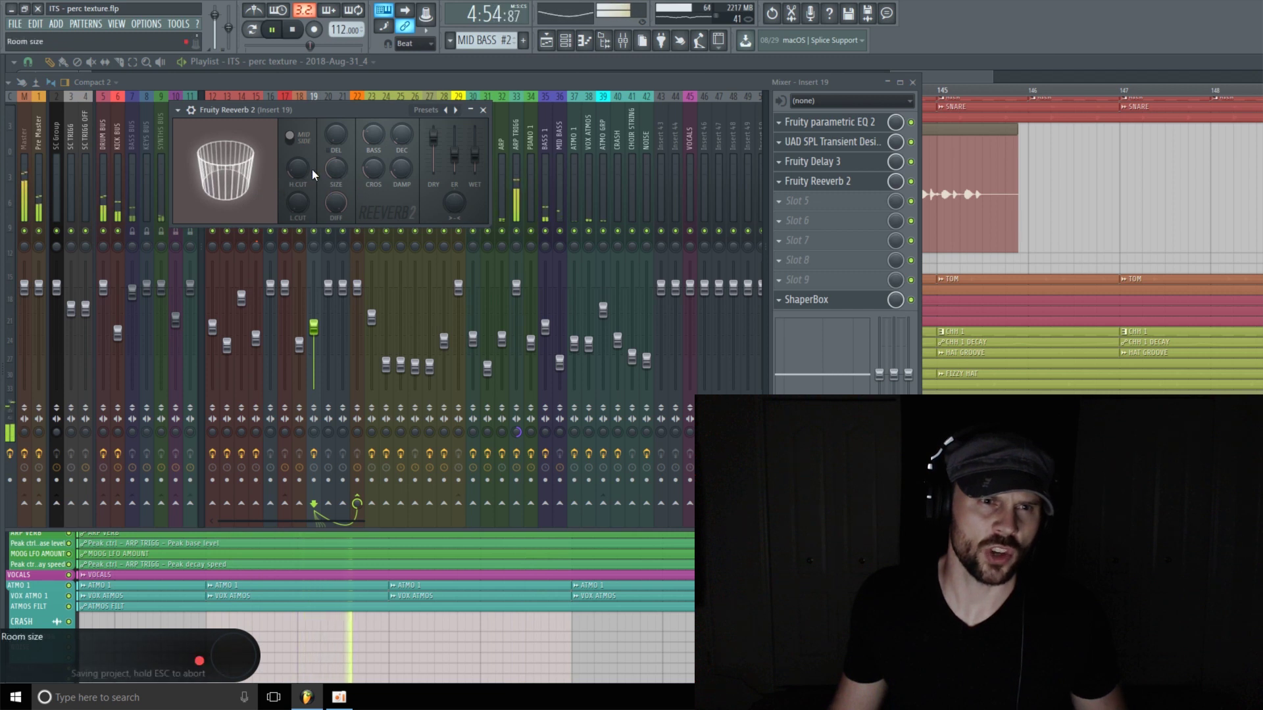
left_click_drag(338, 204, 338, 225)
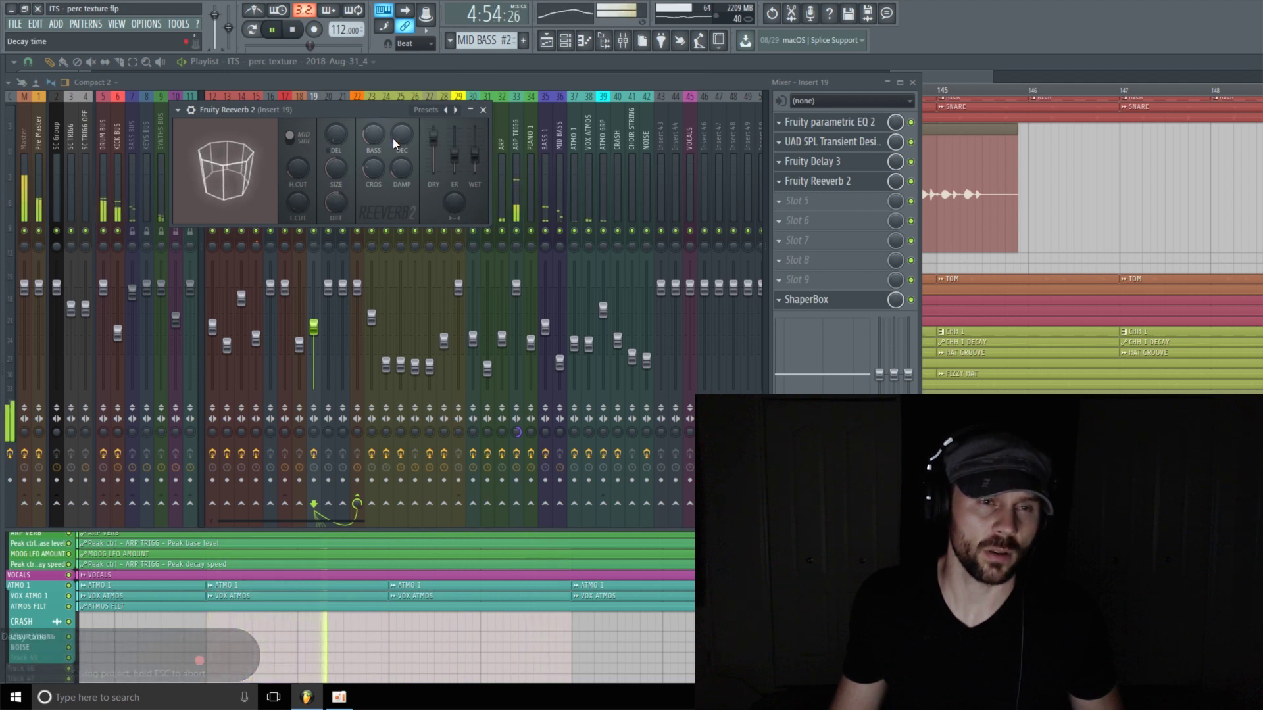
left_click_drag(393, 141, 393, 166)
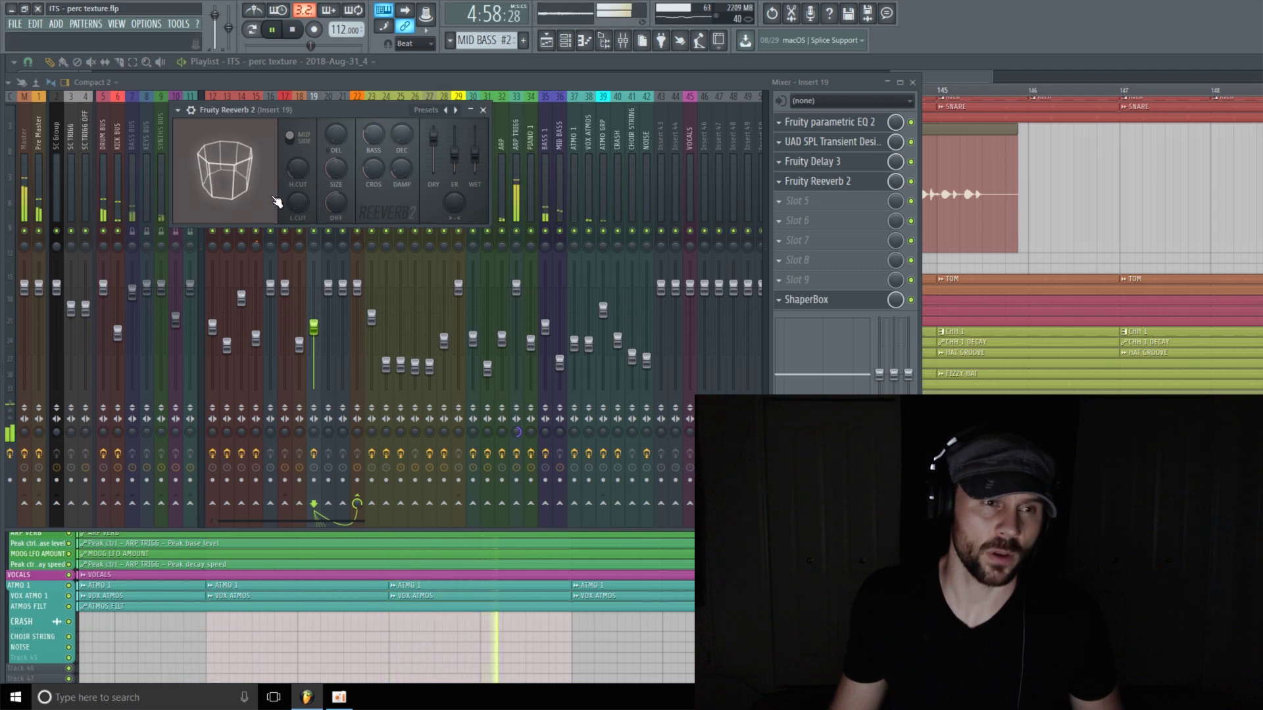
Lower Fruity Reeverb 2's wet level, close its window, and set the Insert 19 fader to about -10.8 dB
left_click_drag(476, 158, 475, 163)
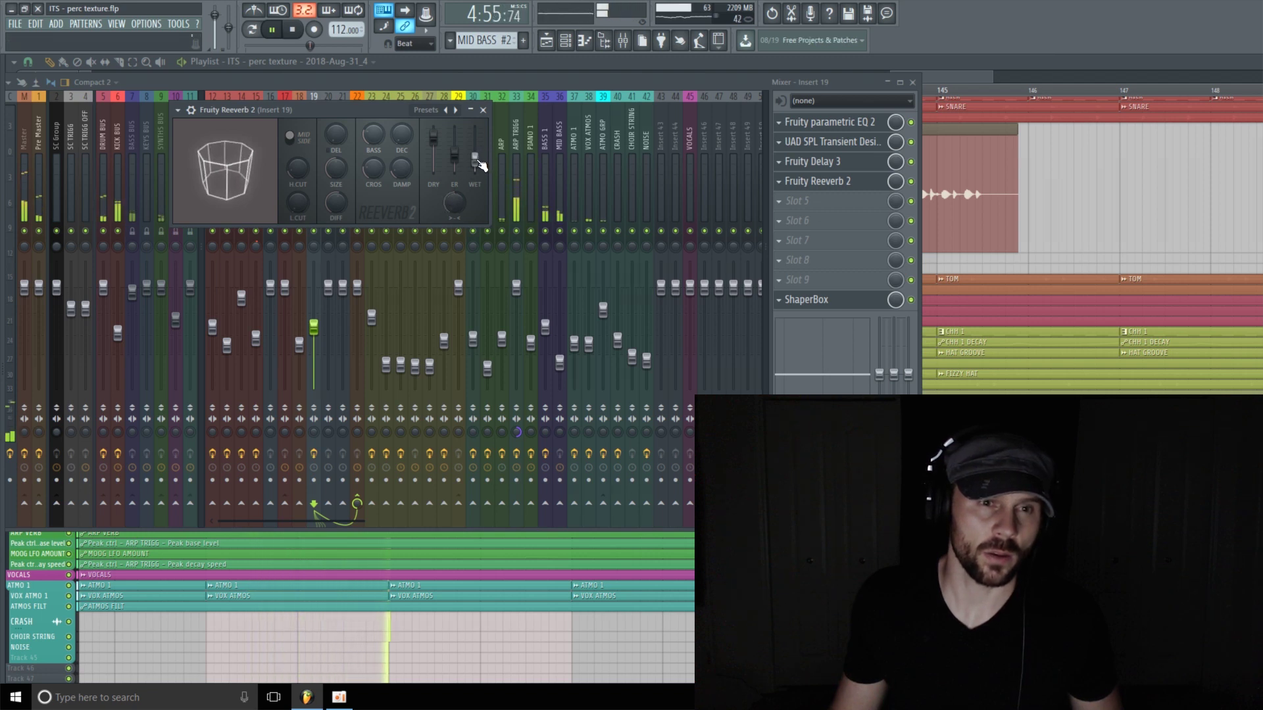
left_click_drag(474, 161, 475, 165)
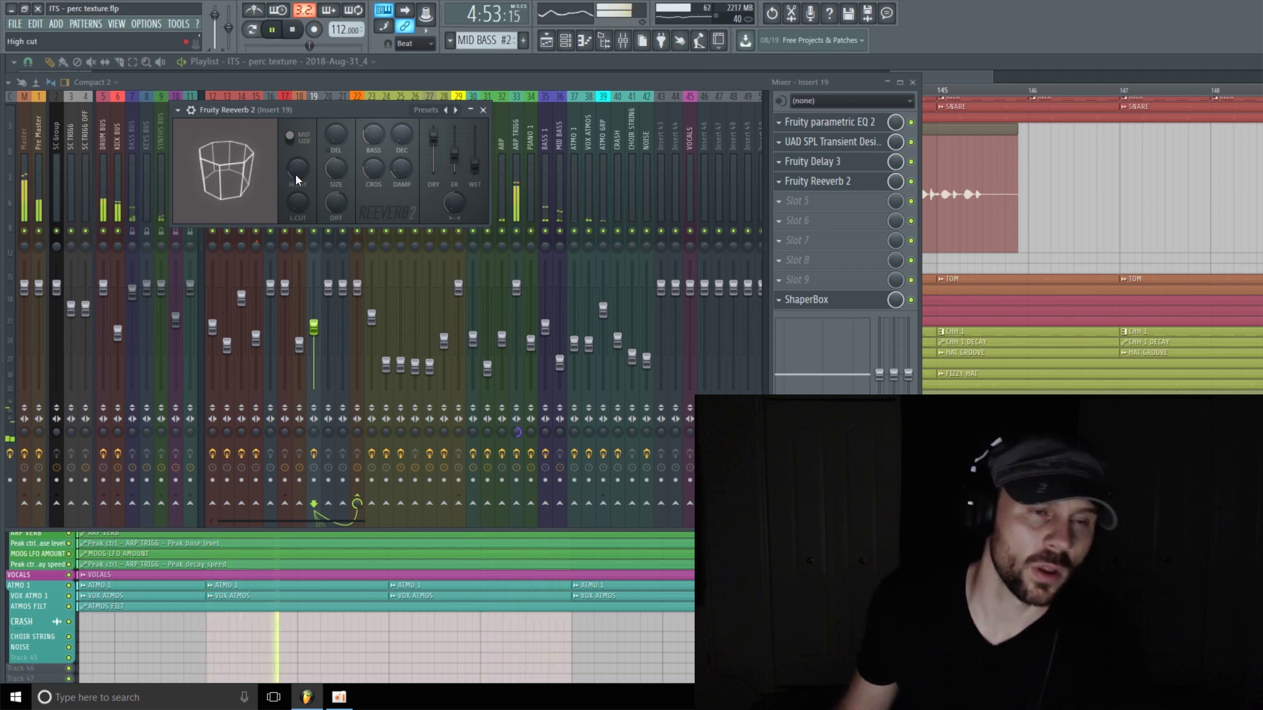
left_click(915, 182)
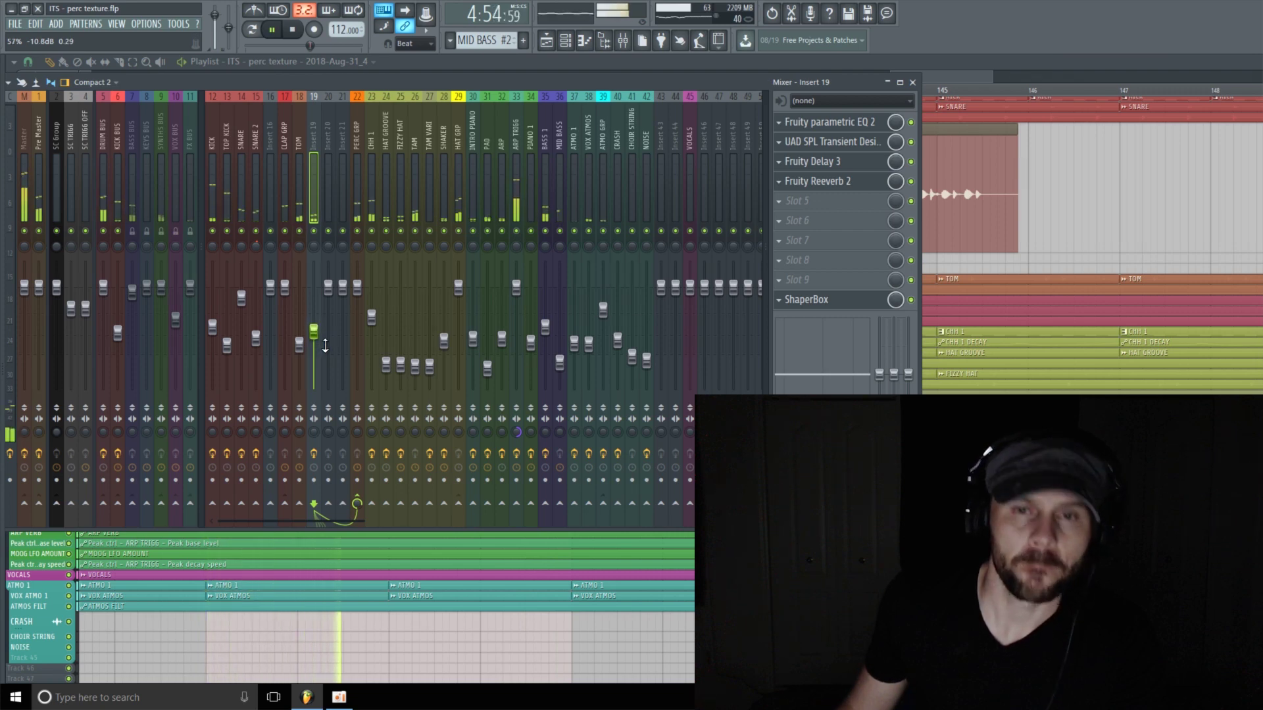
Load PanCake2 into effect slot 5 of Insert 19 and move its window clear of the effect slots
left_click(815, 203)
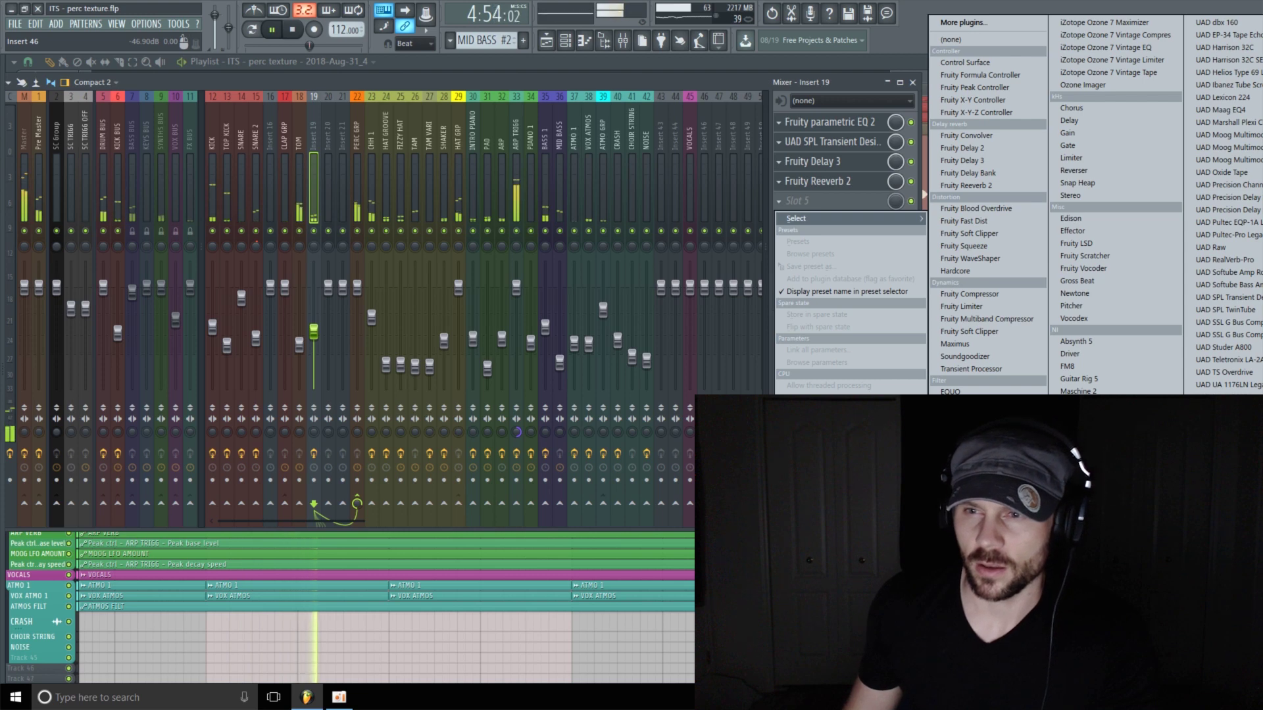
left_click(1212, 461)
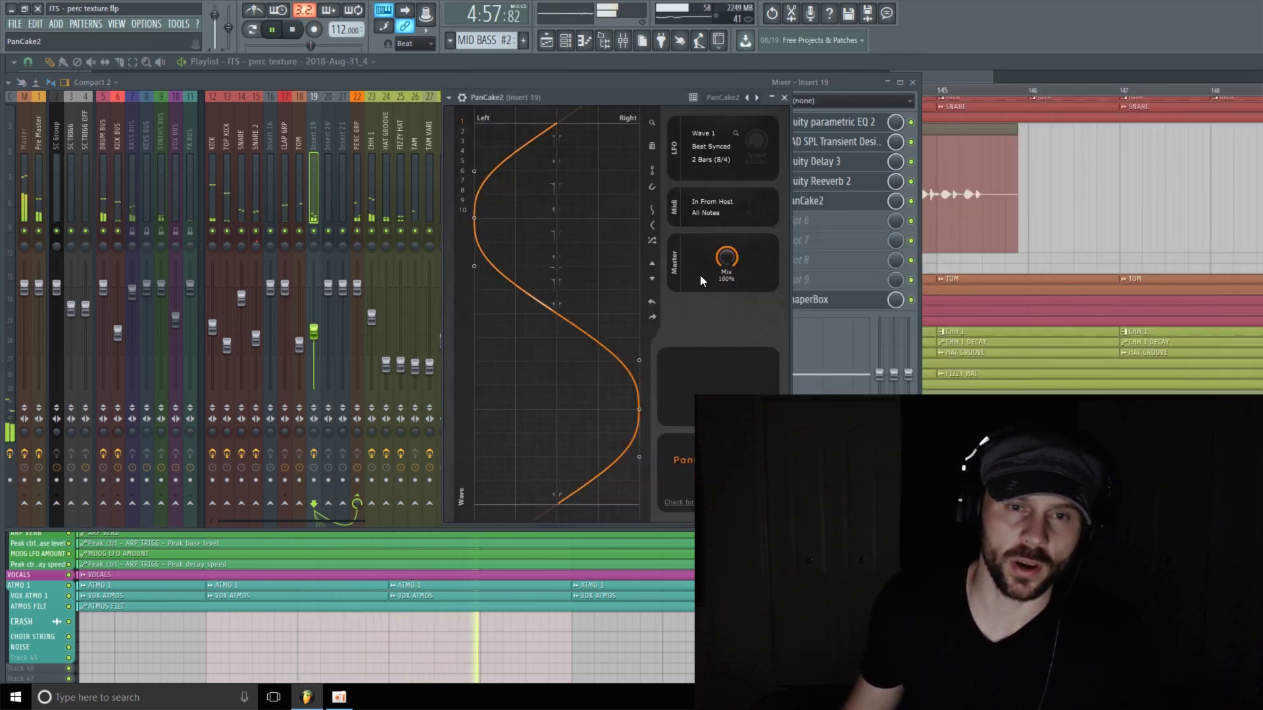
left_click_drag(649, 97, 400, 66)
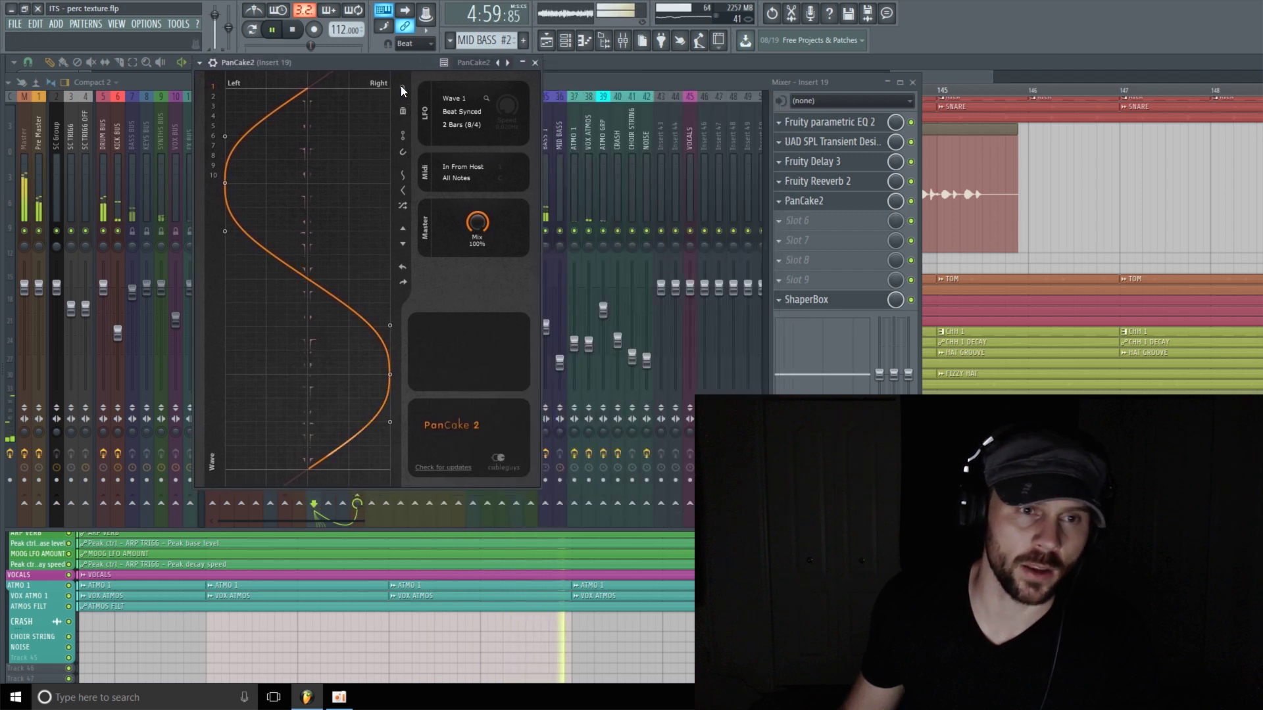
Set PanCake2's LFO length to 1 Bar (4/4) and its mix to 28%
left_click(488, 126)
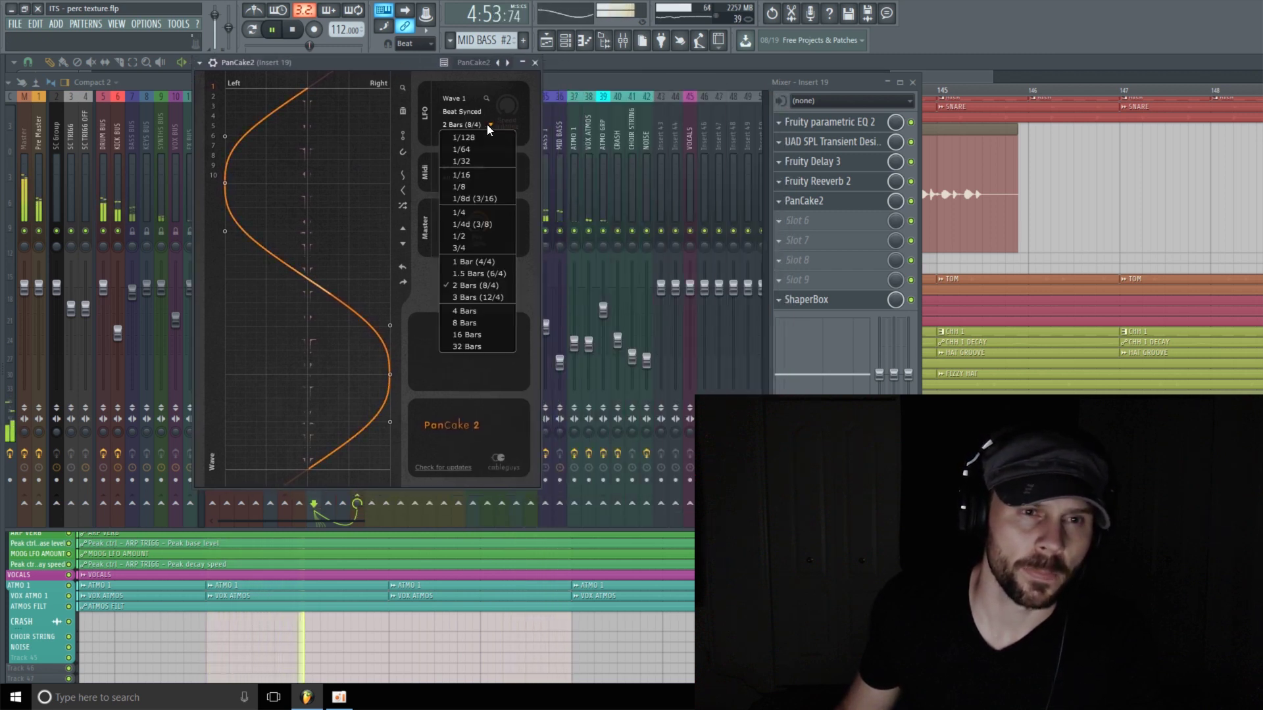
left_click(484, 261)
left_click_drag(487, 235, 486, 286)
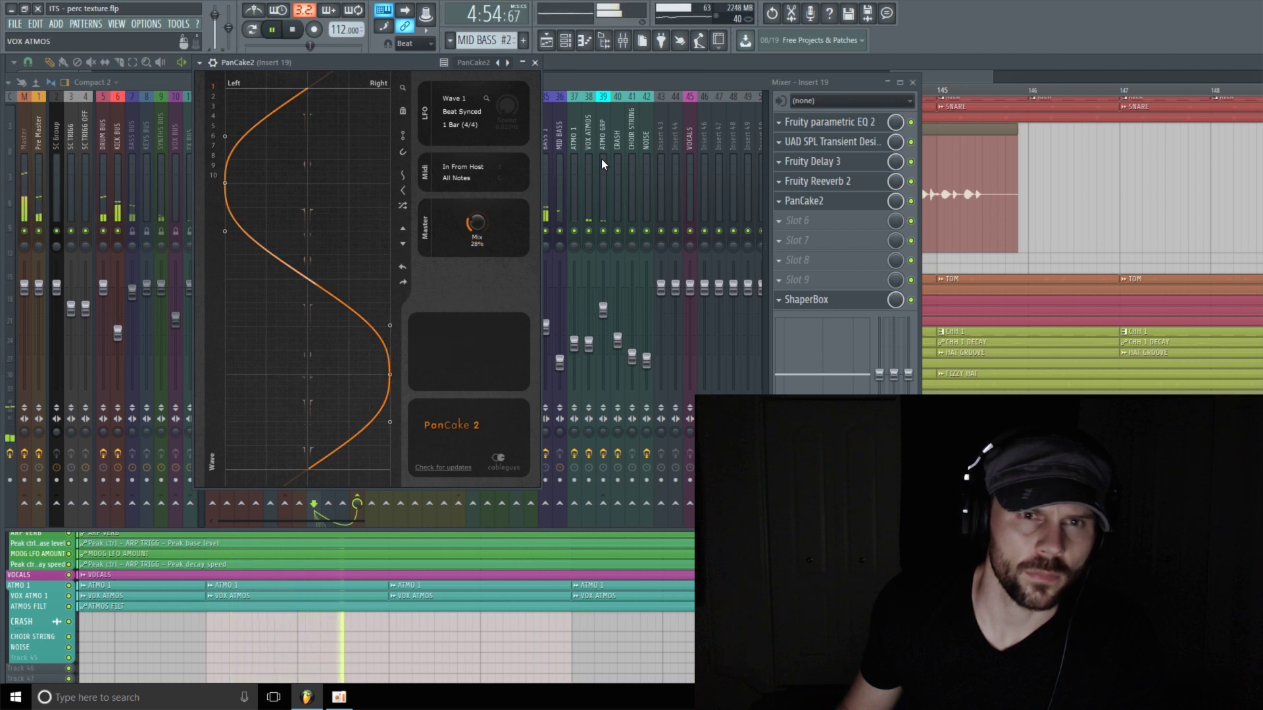
Close PanCake2, lower the Insert 19 fader slightly, and solo the track to hear the texture alone
left_click(645, 82)
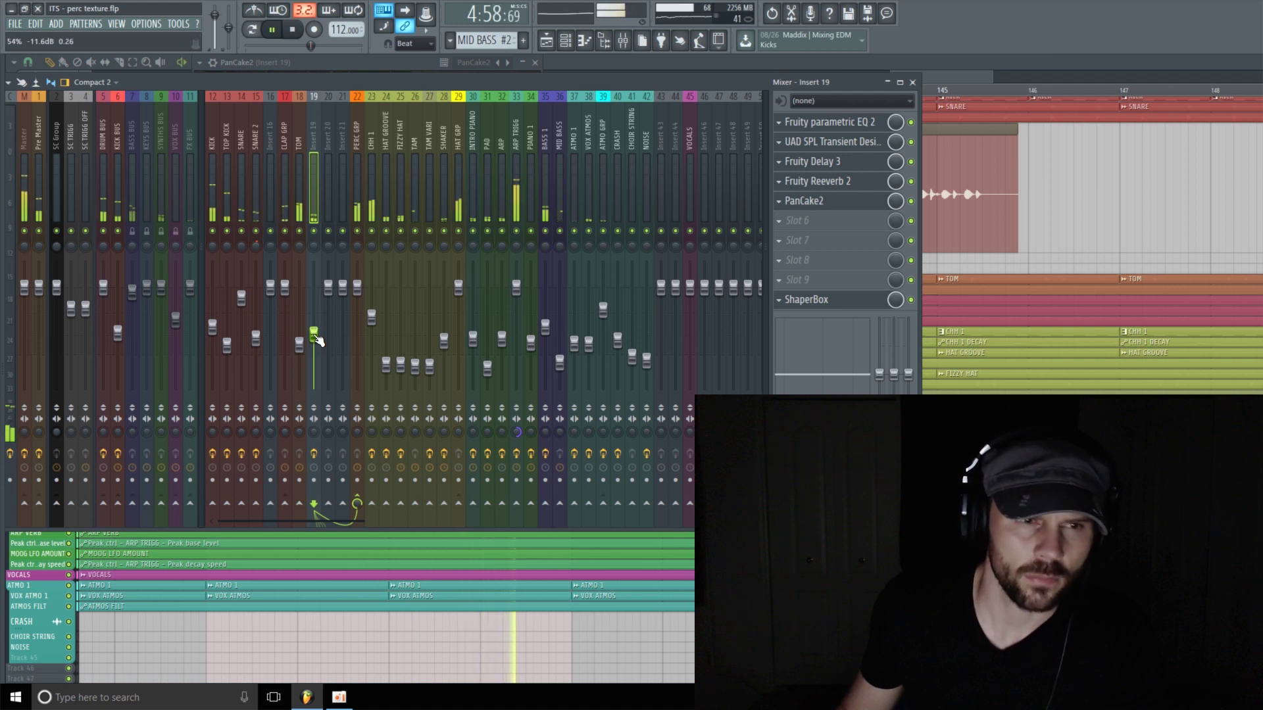
left_click_drag(314, 335, 315, 337)
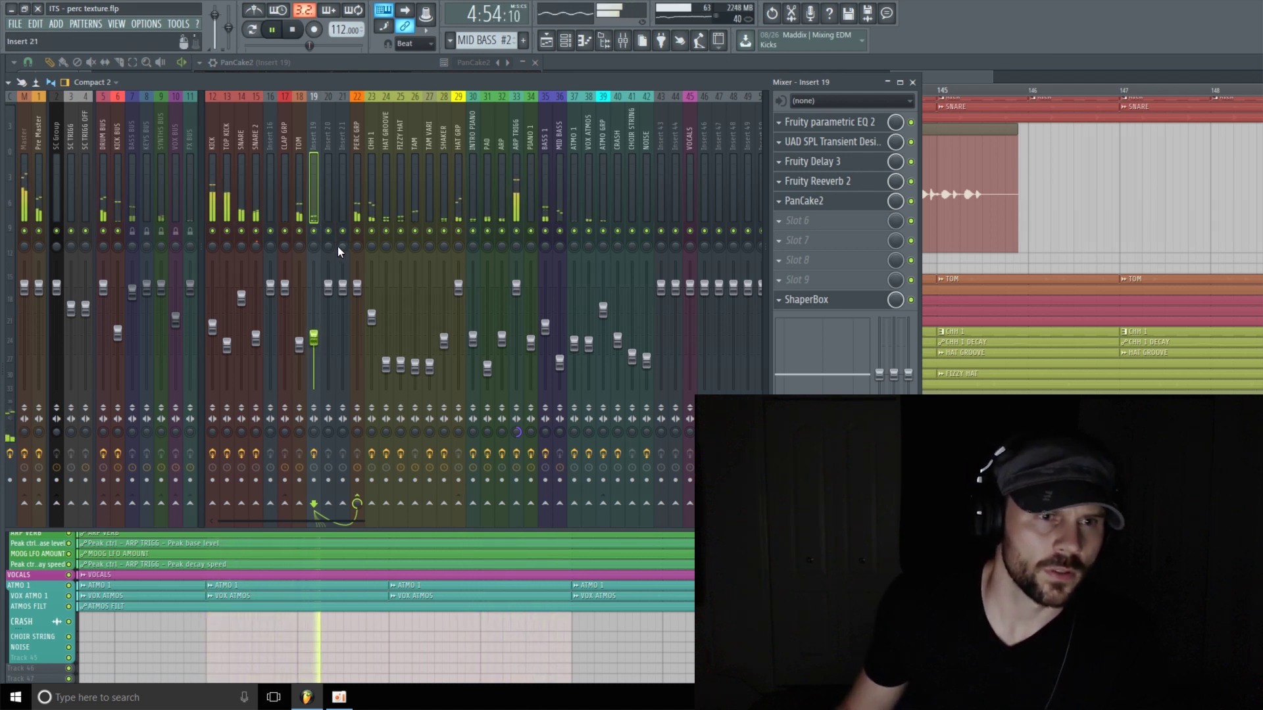
right_click(315, 233)
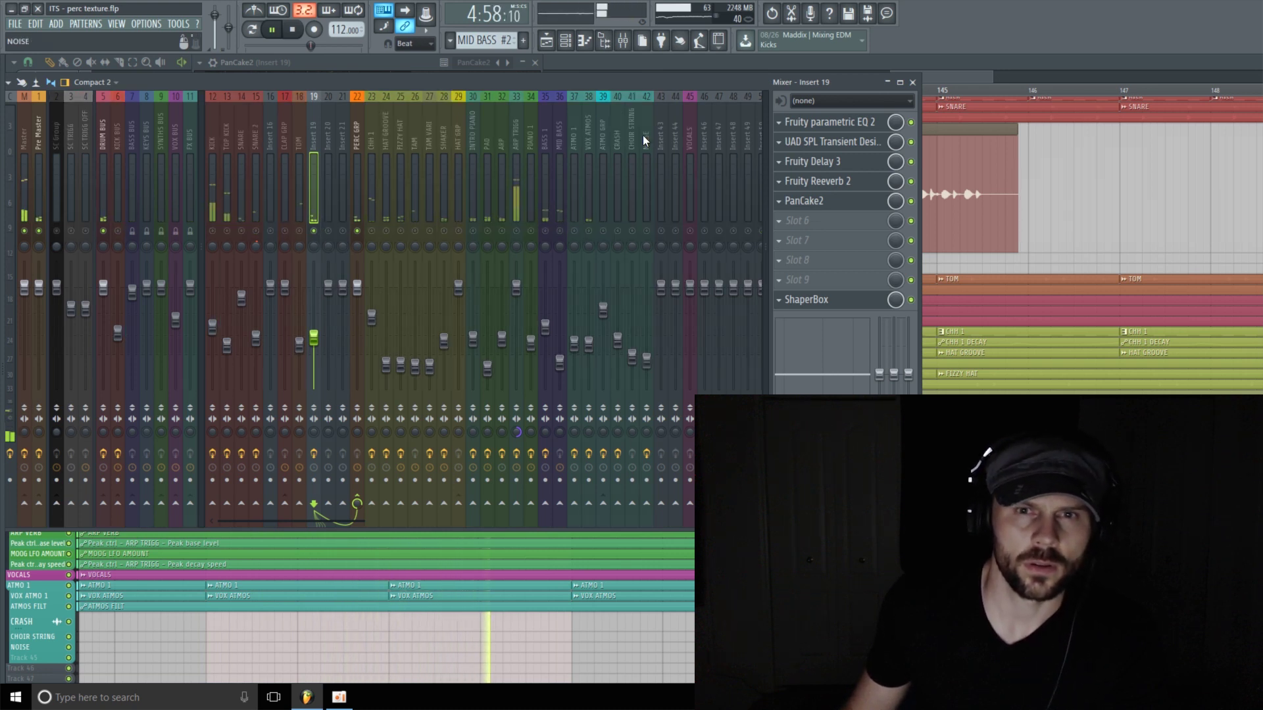
Open Insert 19's Parametric EQ 2 to check its curve, and unsolo the track to bring back the full mix
left_click(858, 142)
left_click(855, 123)
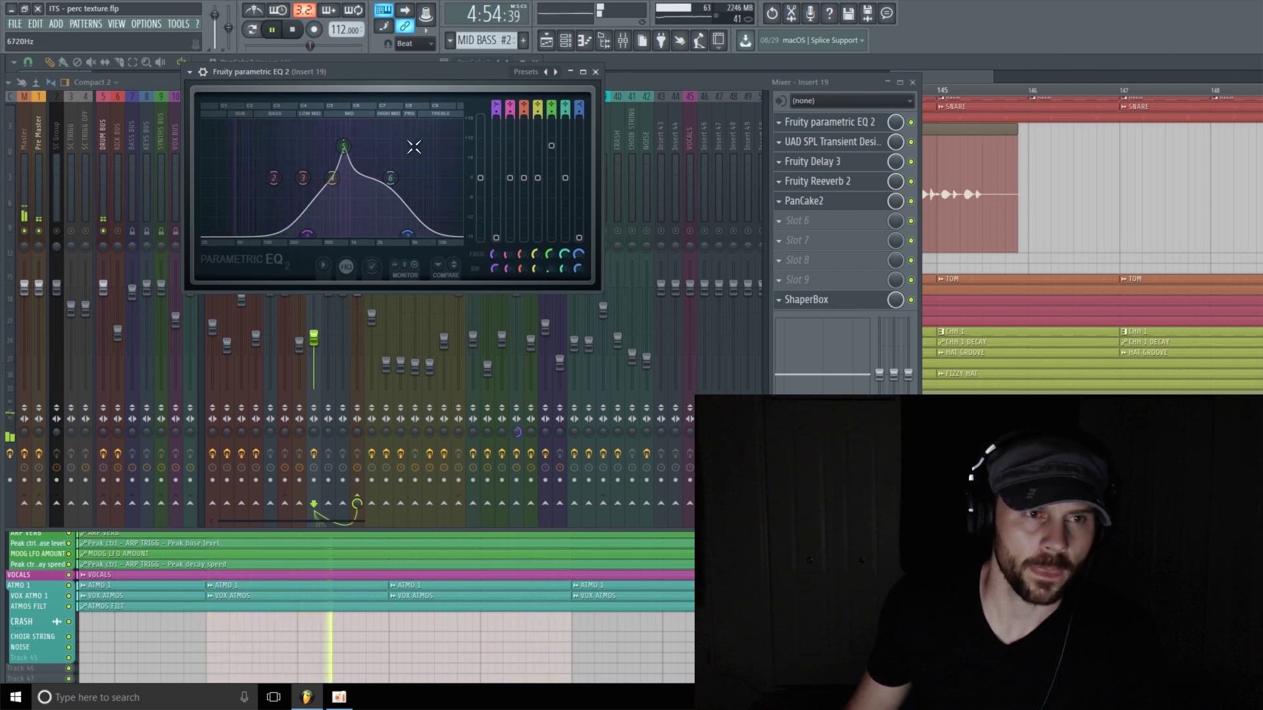
left_click_drag(481, 86, 654, 106)
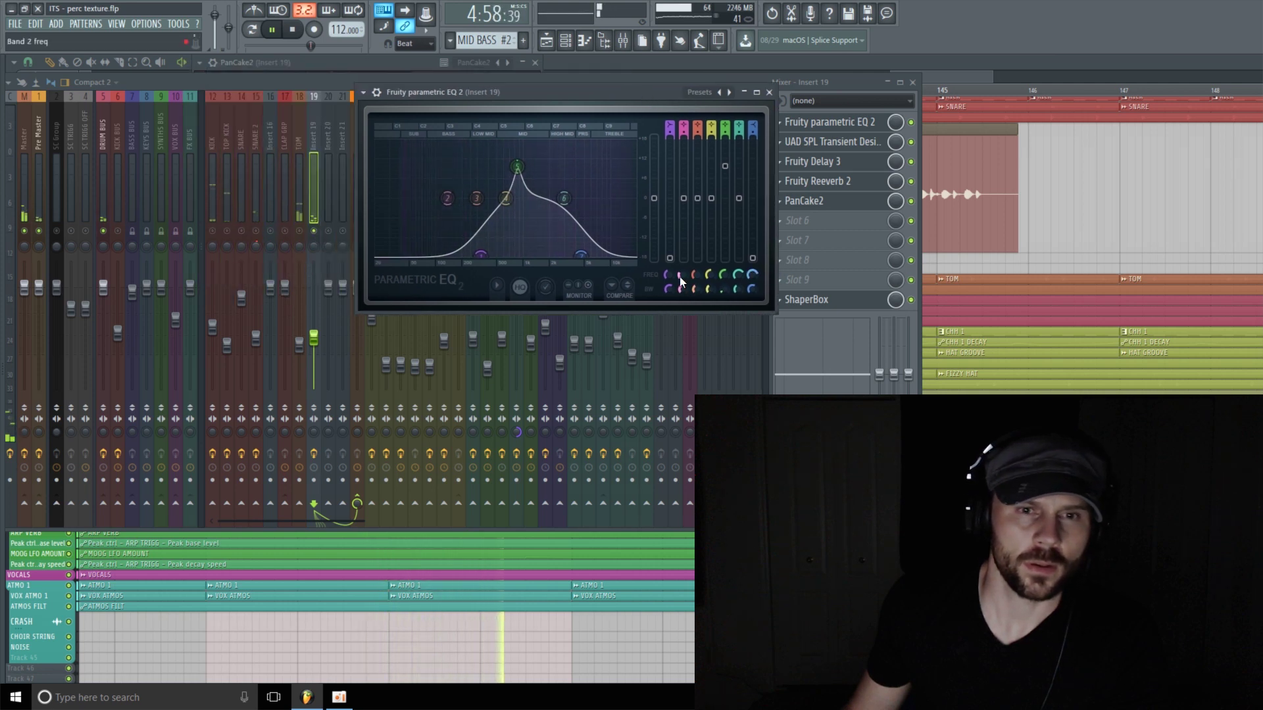
left_click(315, 236)
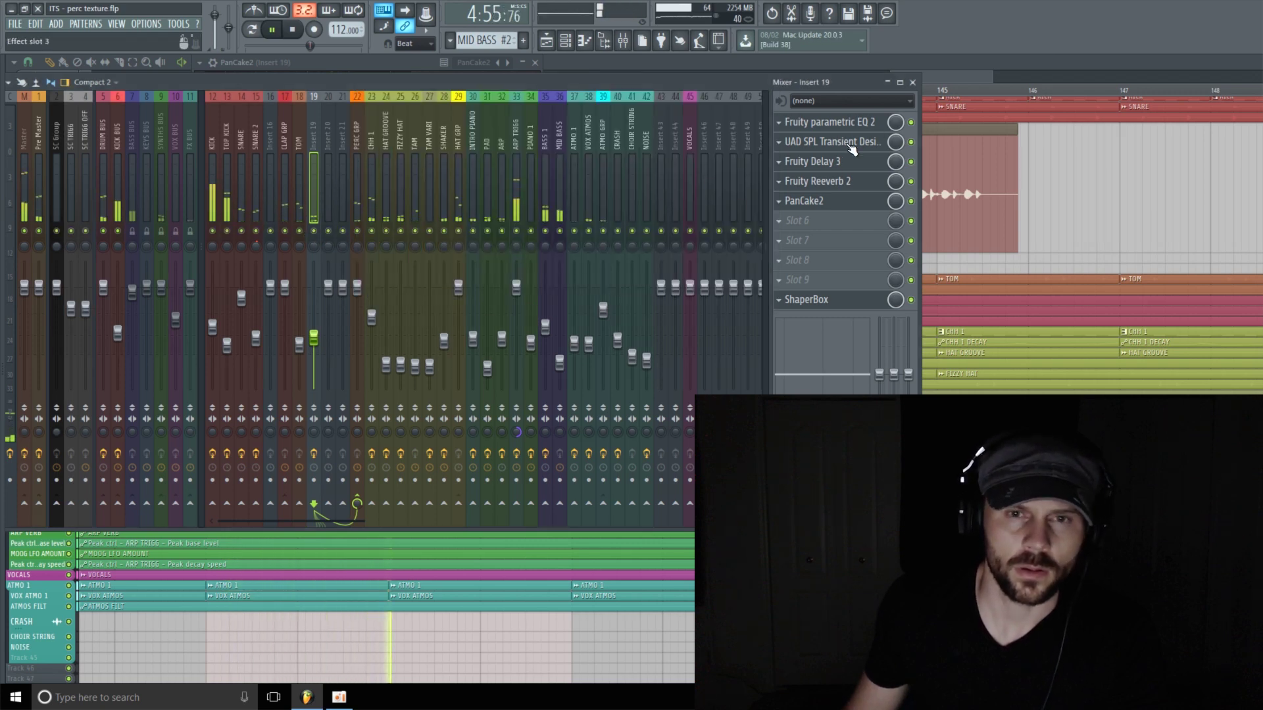
Sweep the band 5 frequency in Insert 19's Parametric EQ 2 during playback, and stop the playback
left_click(847, 120)
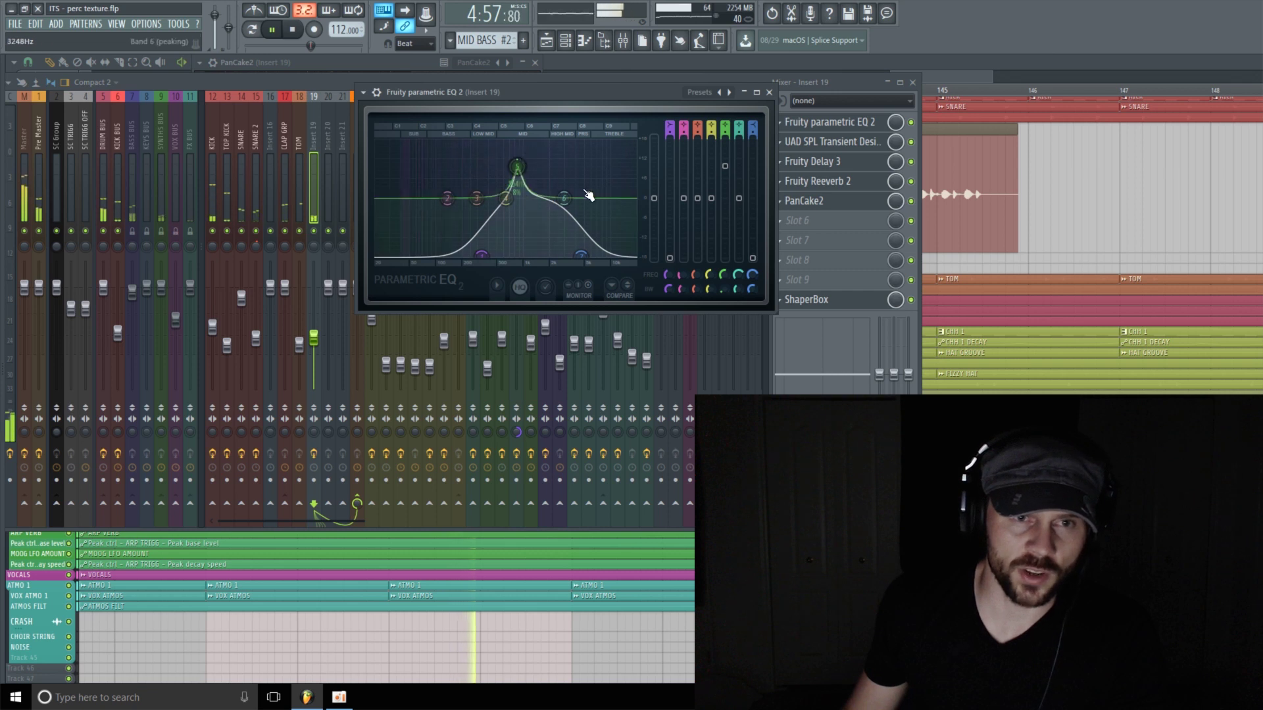
mouse_move(730, 272)
left_mouse_down()
mouse_move(730, 256)
mouse_move(725, 286)
left_mouse_up()
key("space")
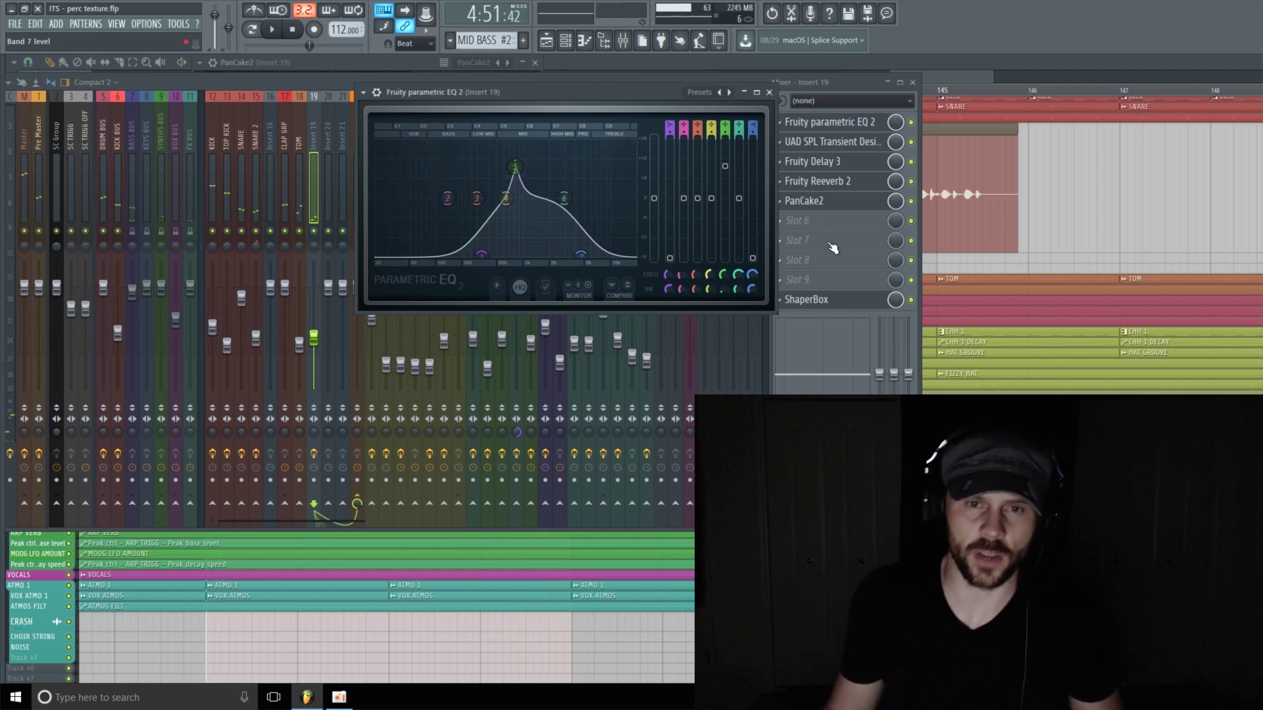
Load Fruity Peak Controller into effect slot 6 of Insert 19
left_click(830, 222)
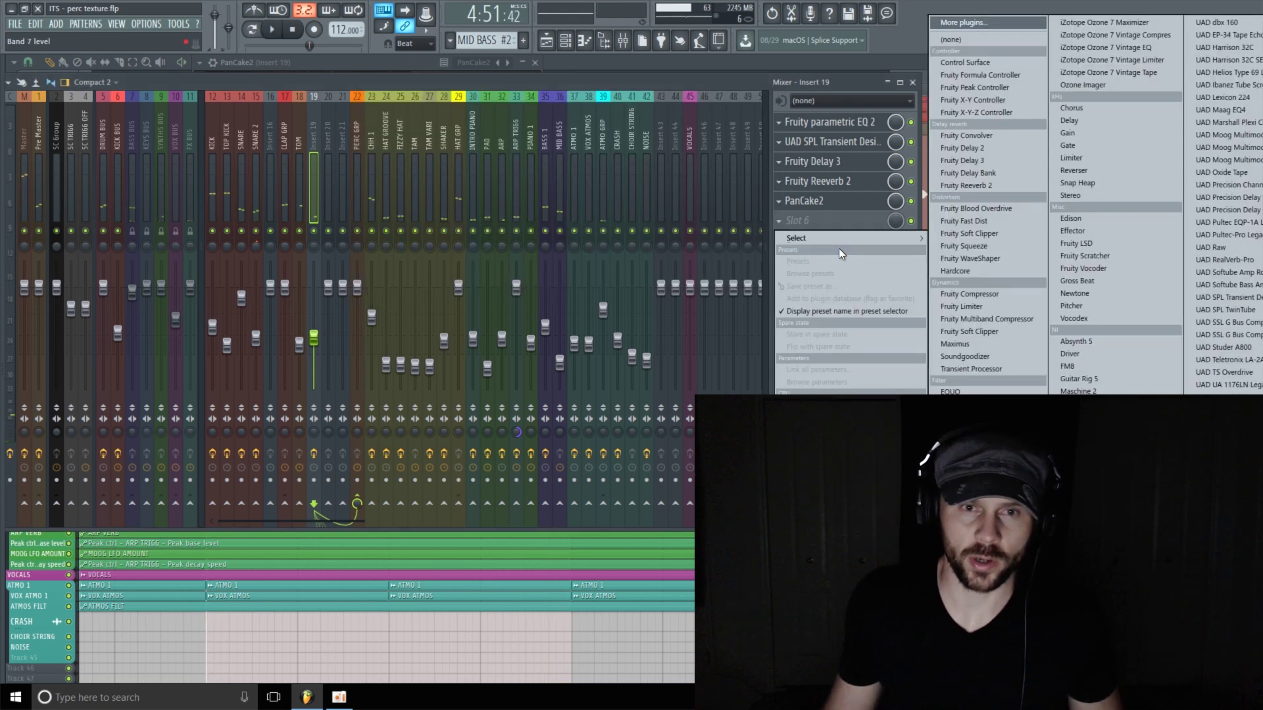
left_click(1021, 94)
left_click_drag(255, 174, 311, 186)
Link the band 5 frequency of Insert 19's Parametric EQ 2 to the LFO output of Insert 19's Fruity Peak Controller
left_click(859, 140)
left_click(865, 125)
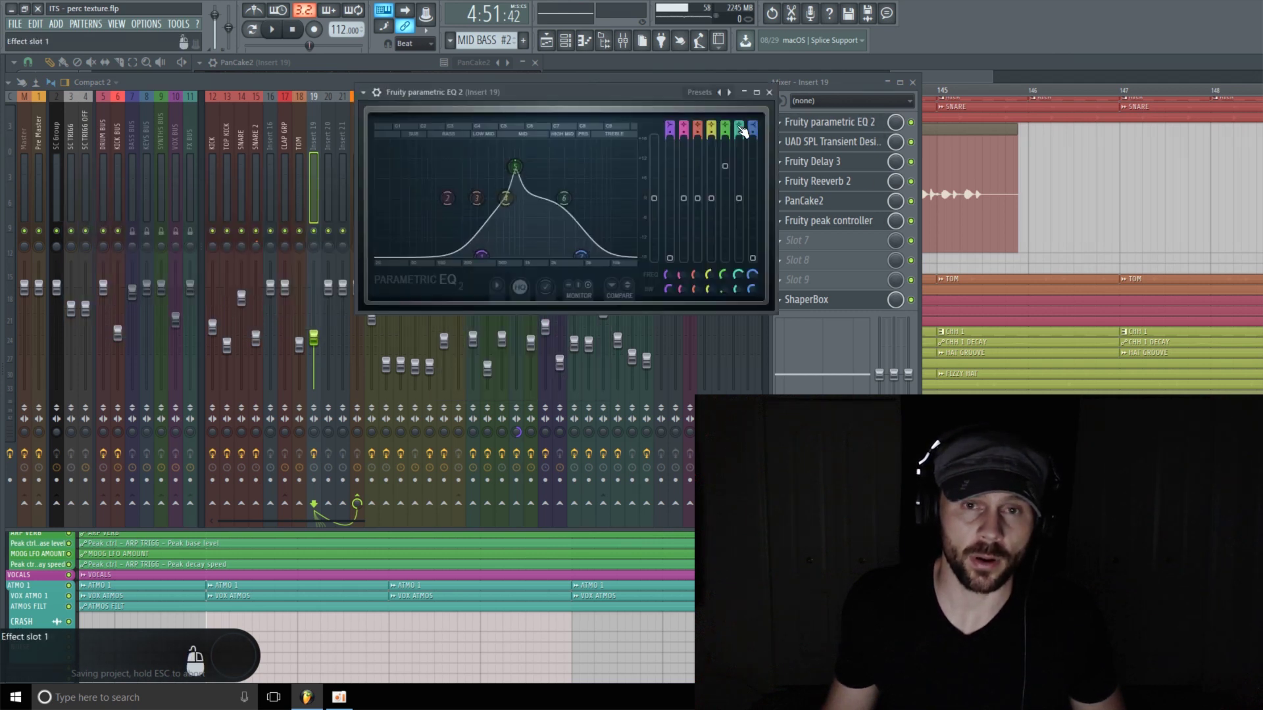
left_click_drag(577, 89, 520, 74)
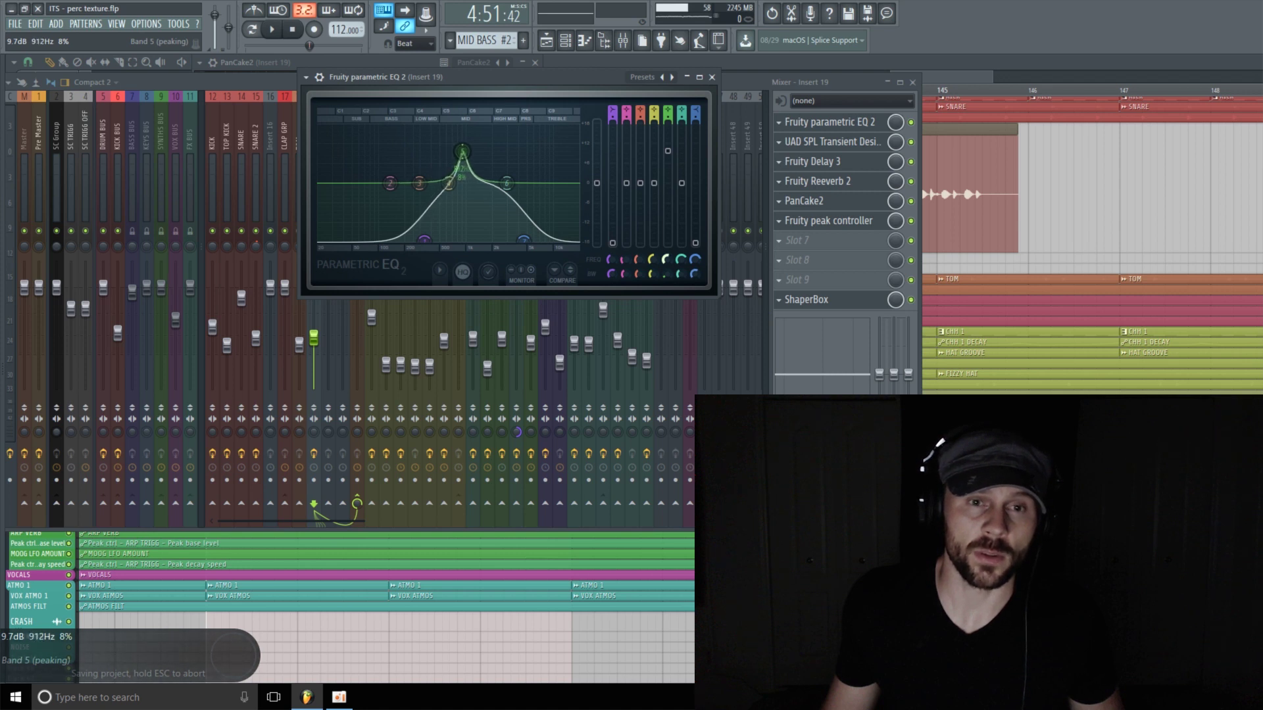
left_click_drag(448, 152, 467, 152)
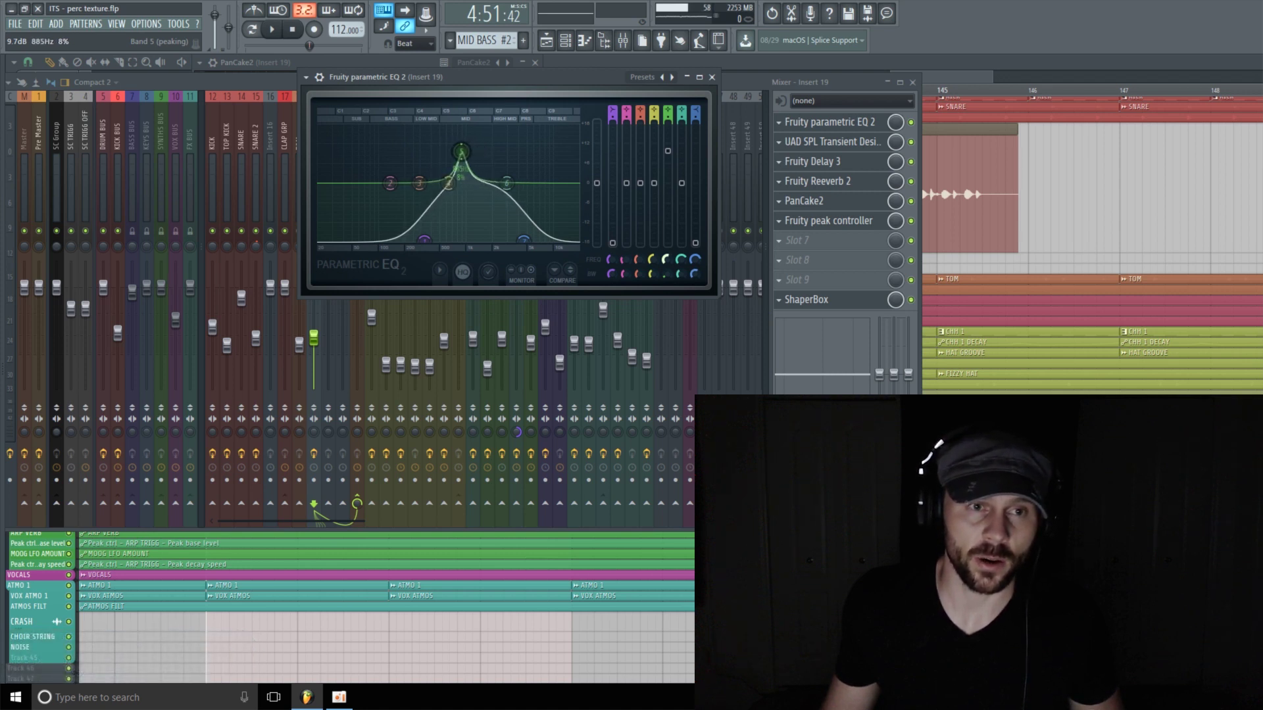
right_click(666, 259)
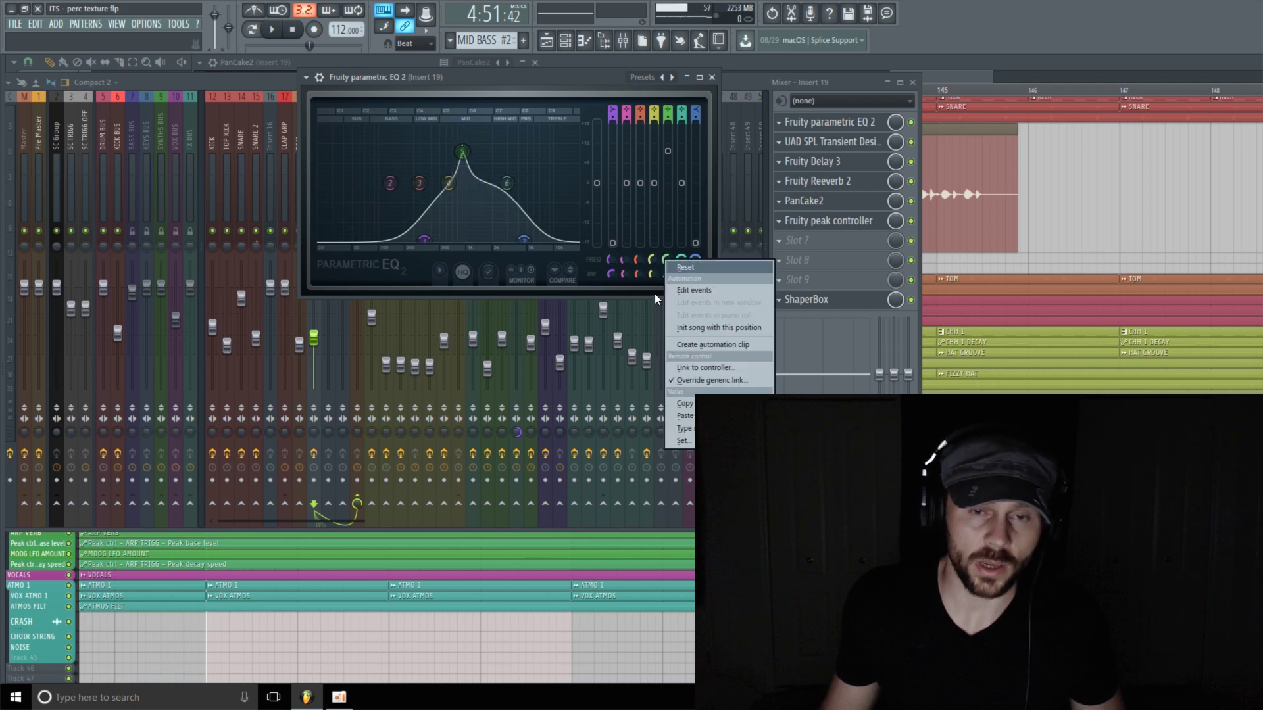
left_click(727, 366)
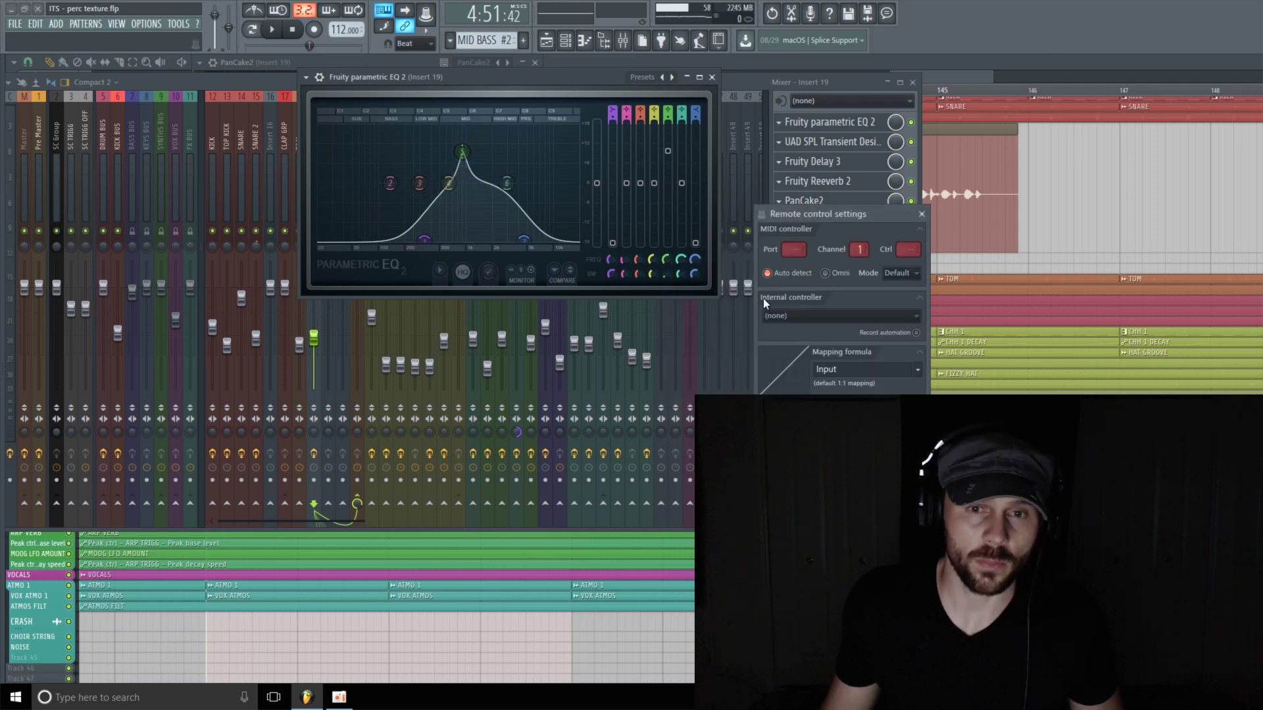
left_click(916, 318)
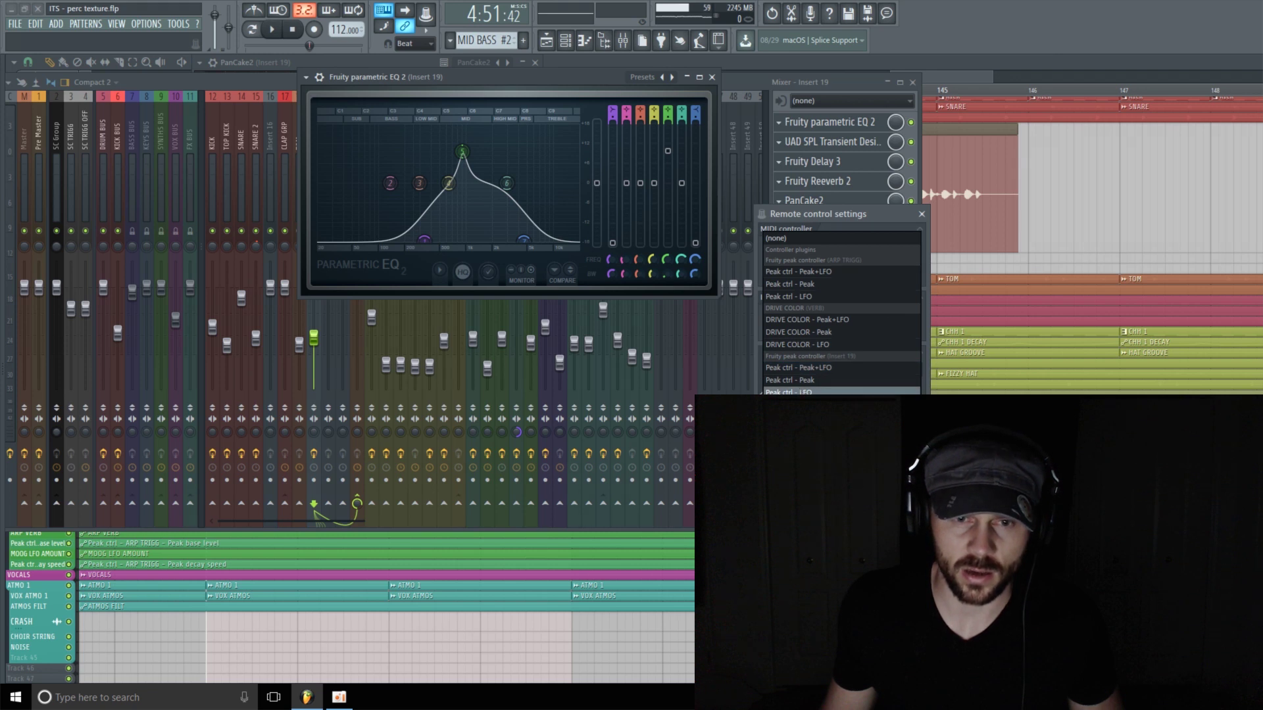
left_click(805, 392)
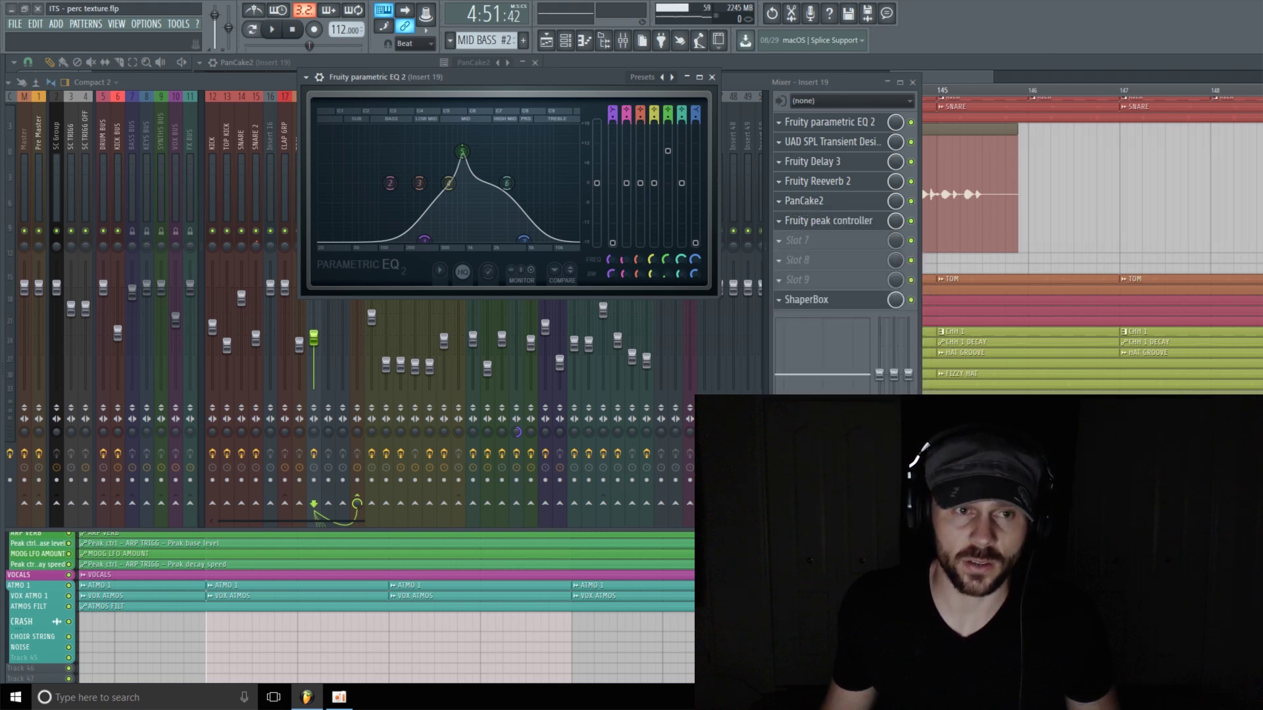
Detach the Parametric EQ 2 window, arrange it side by side with the Fruity Peak Controller window, and start playback
left_click_drag(569, 79, 364, 69)
left_click(111, 78)
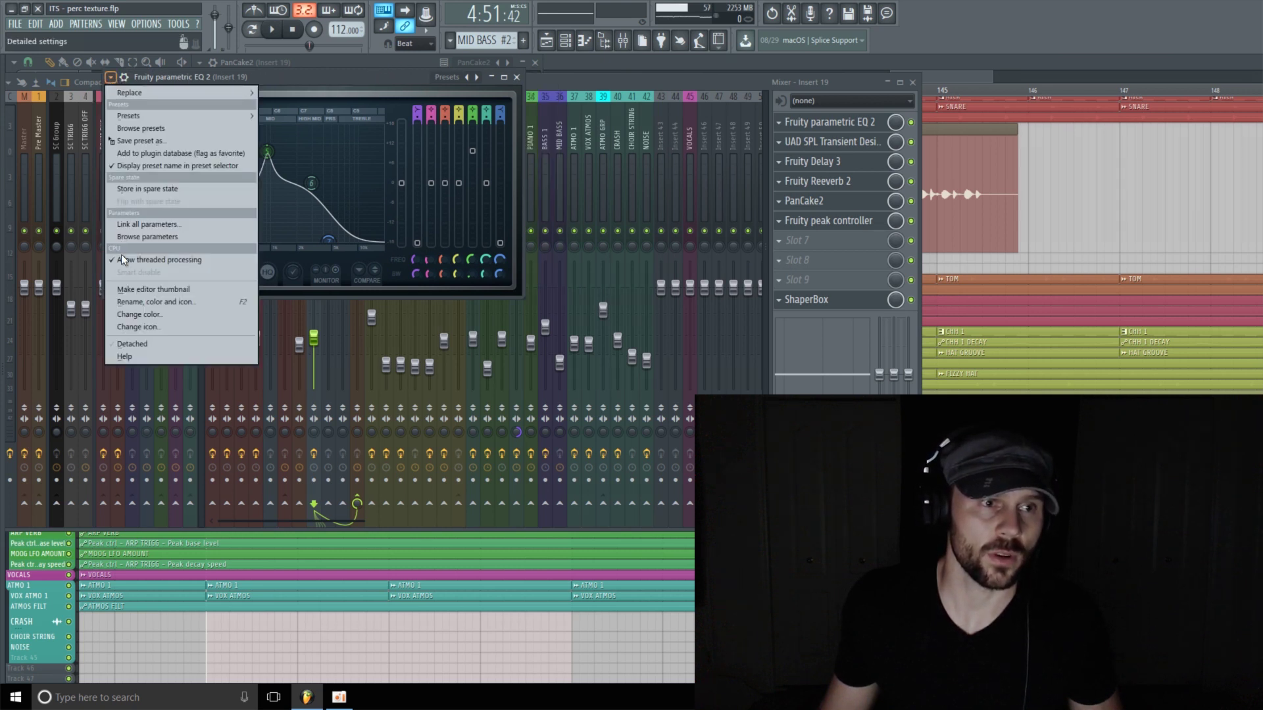
left_click(144, 341)
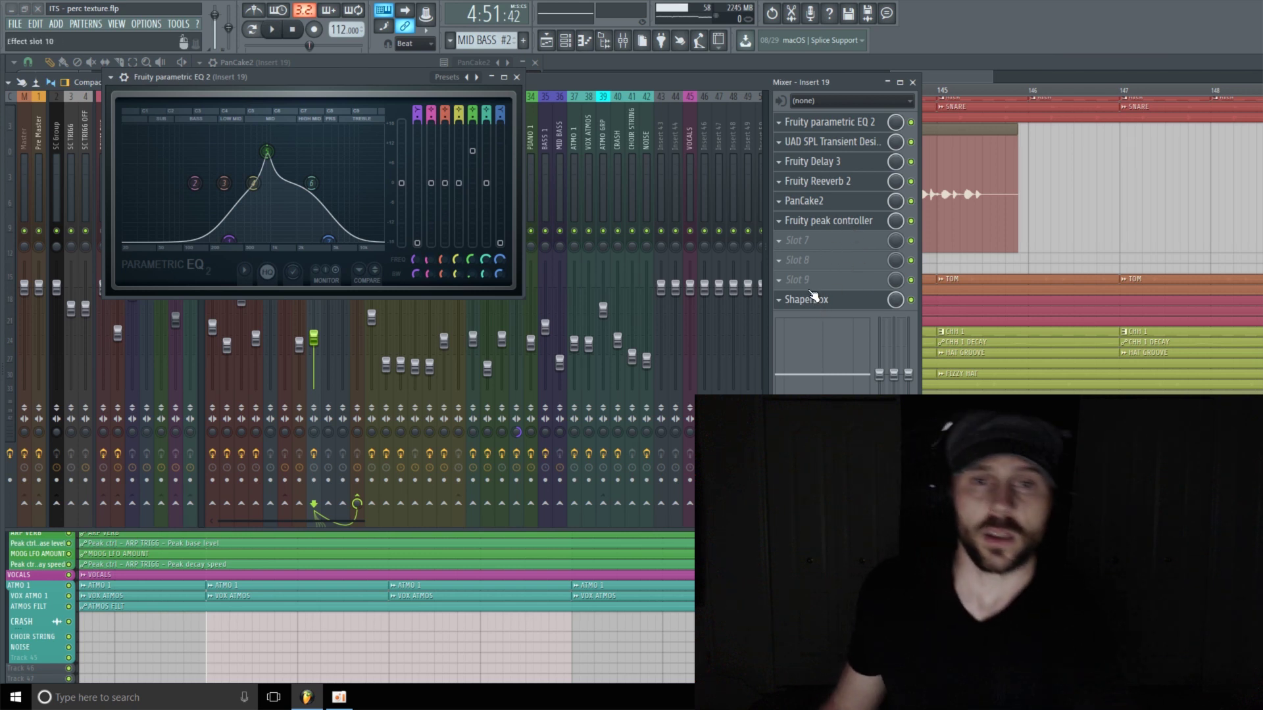
left_click(839, 224)
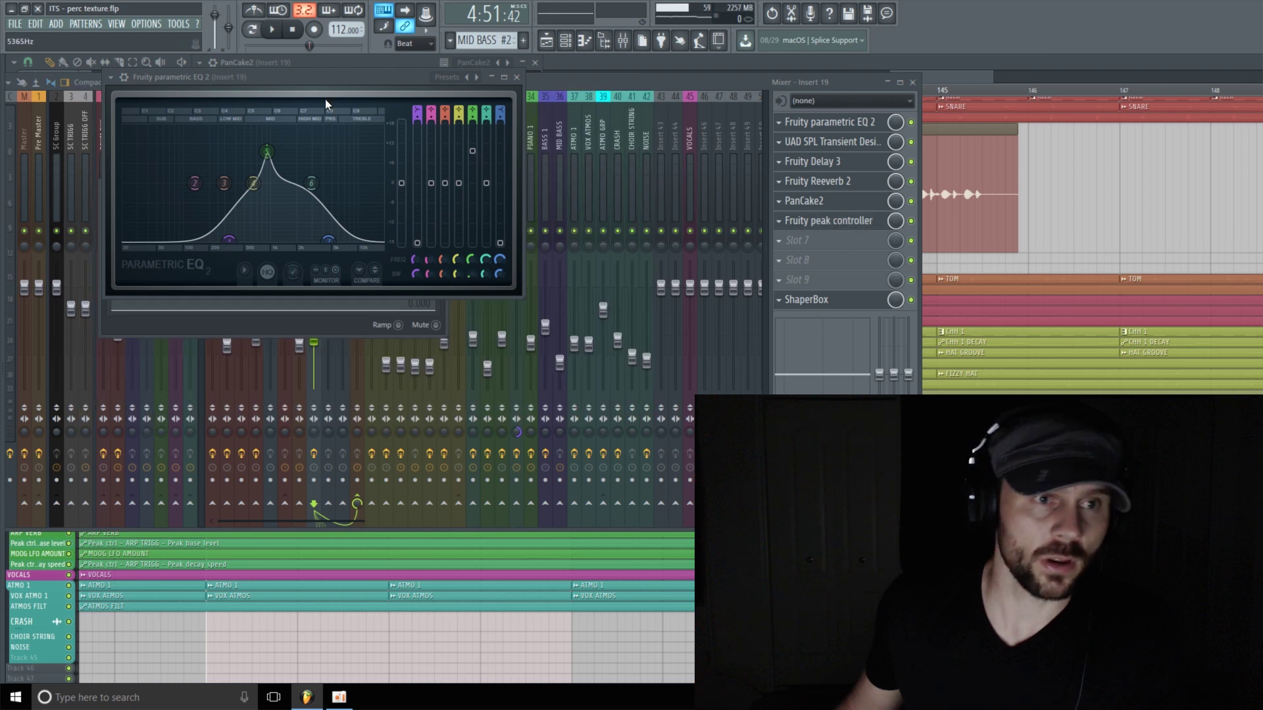
left_click_drag(345, 75, 739, 81)
left_click_drag(344, 186, 334, 116)
left_click(273, 29)
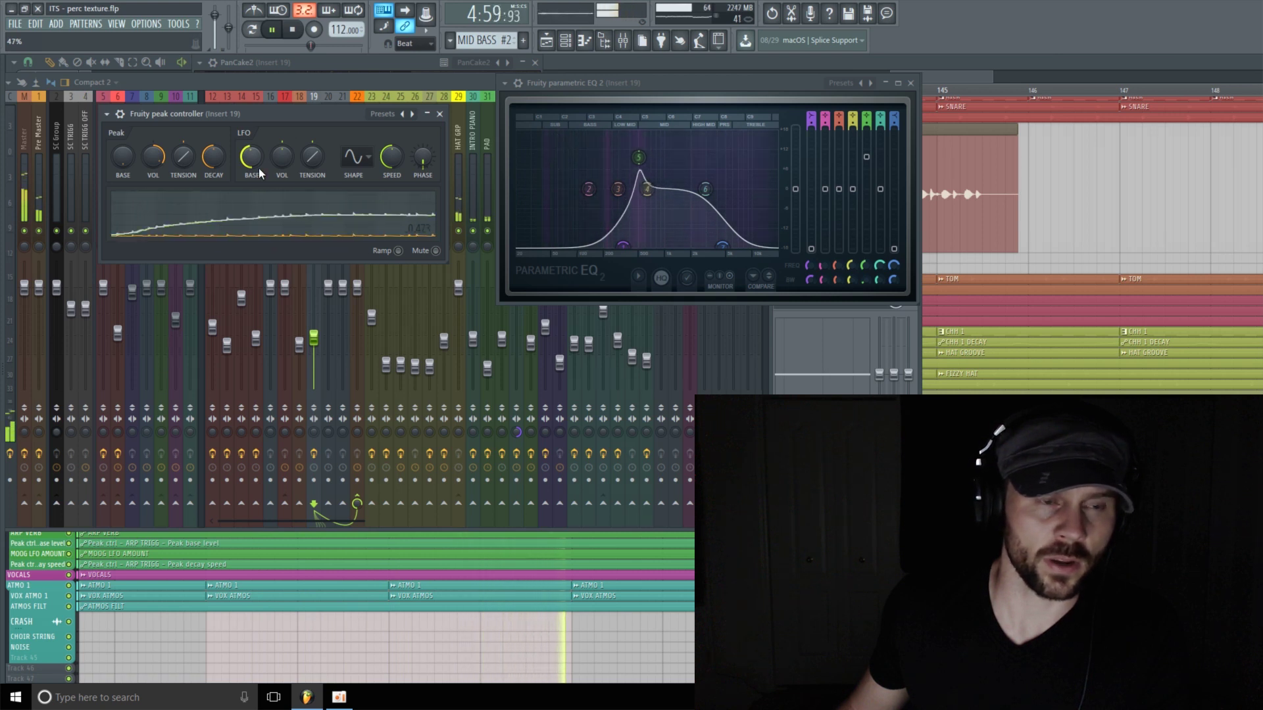
Raise the peak controller's LFO volume and speed, lower the EQ's band 5 peak slightly, and close both plugin windows
left_click_drag(282, 162, 287, 164)
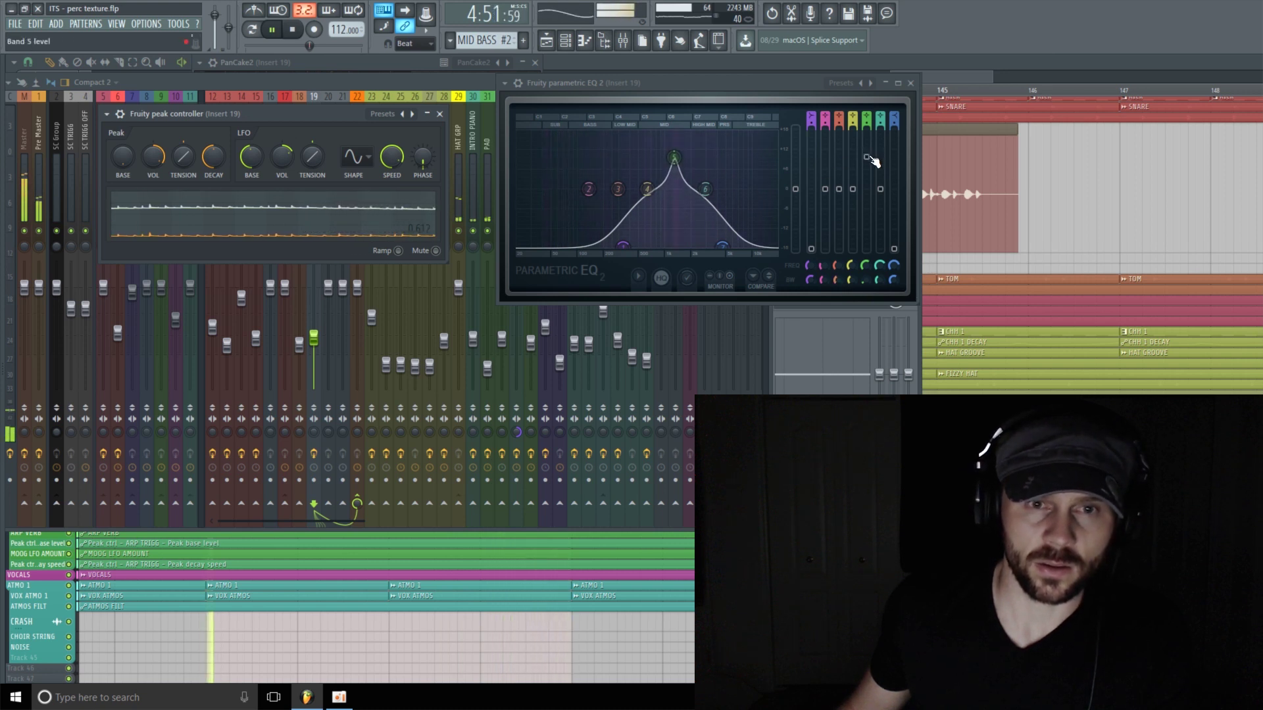
left_click_drag(872, 161, 872, 166)
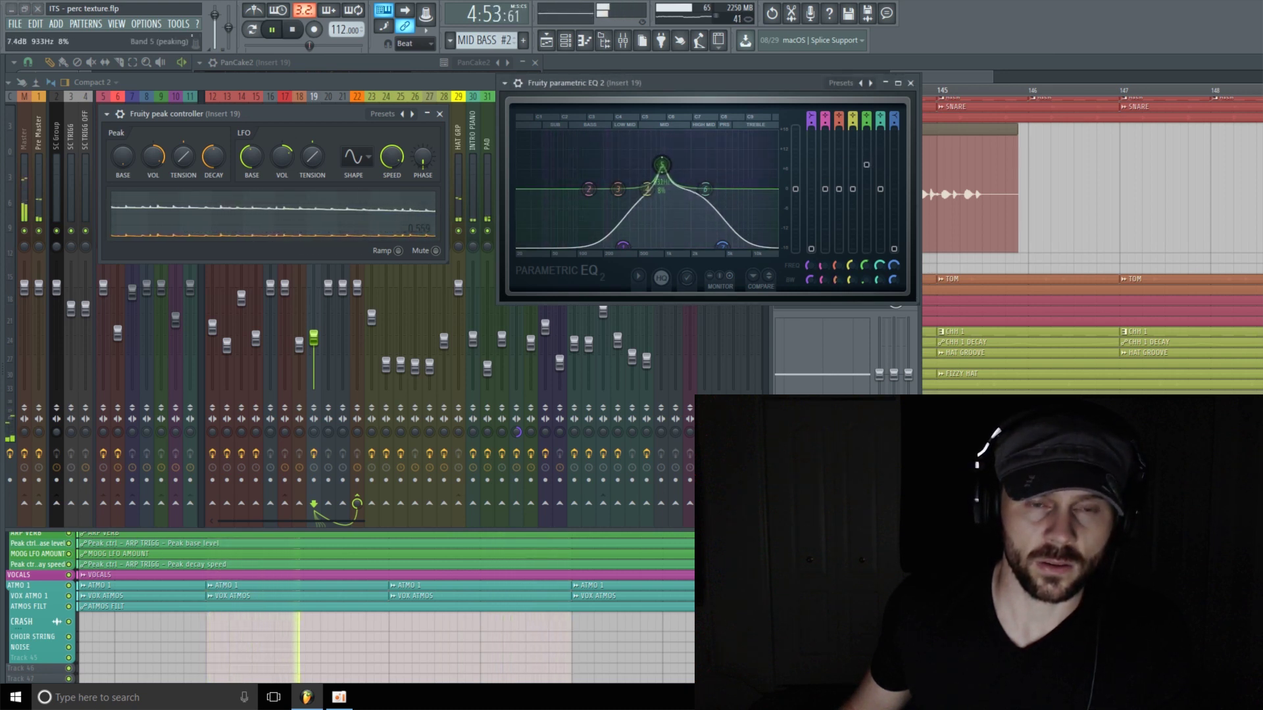
left_click_drag(661, 164, 645, 162)
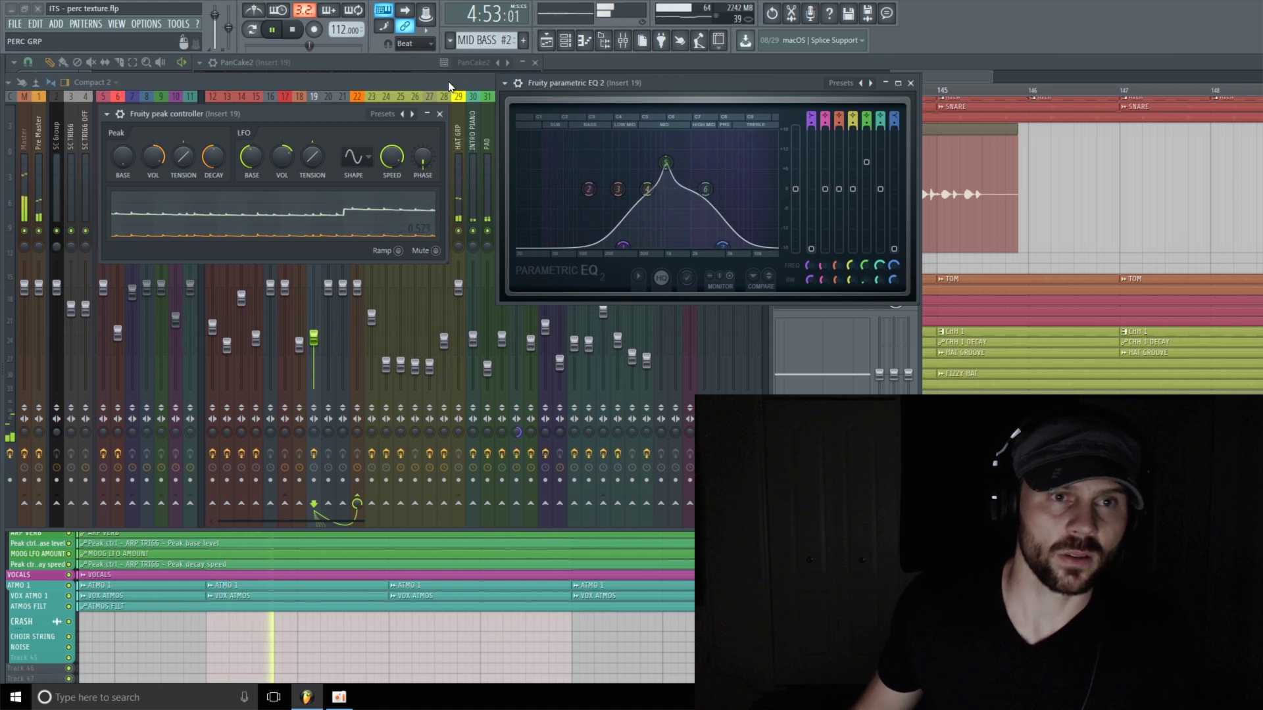
left_click_drag(448, 81, 445, 80)
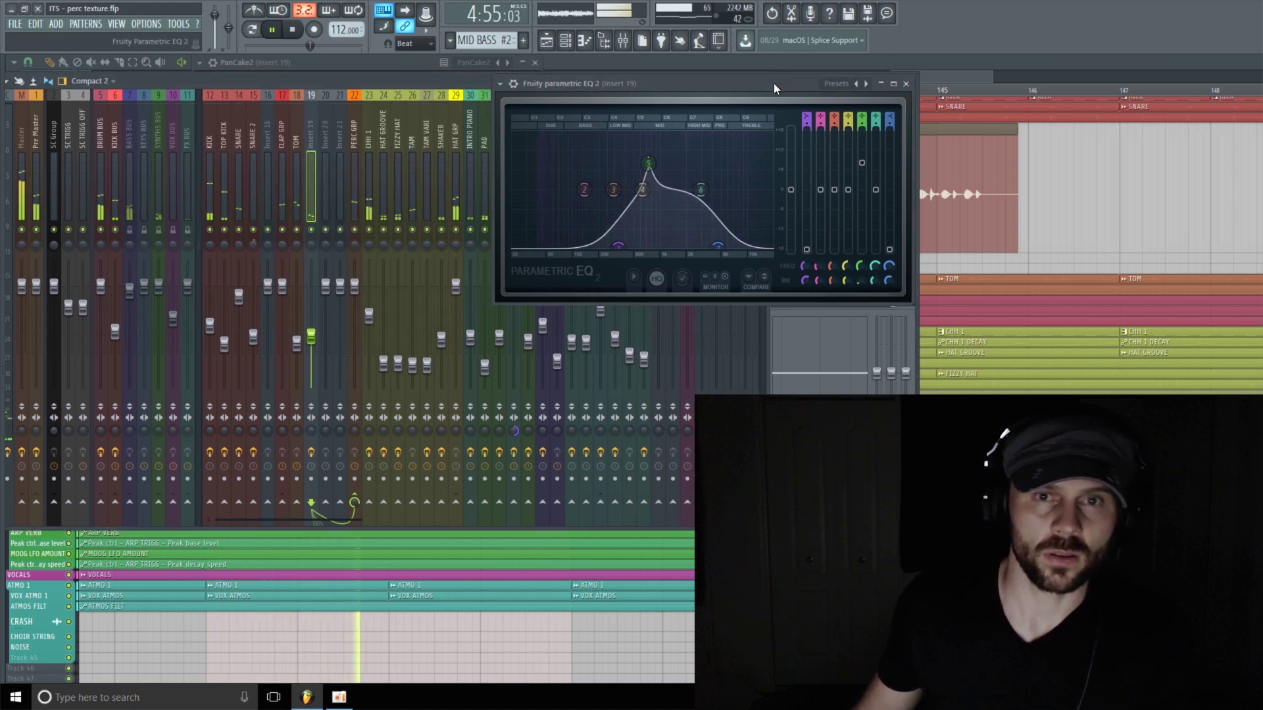
left_click_drag(774, 83, 723, 97)
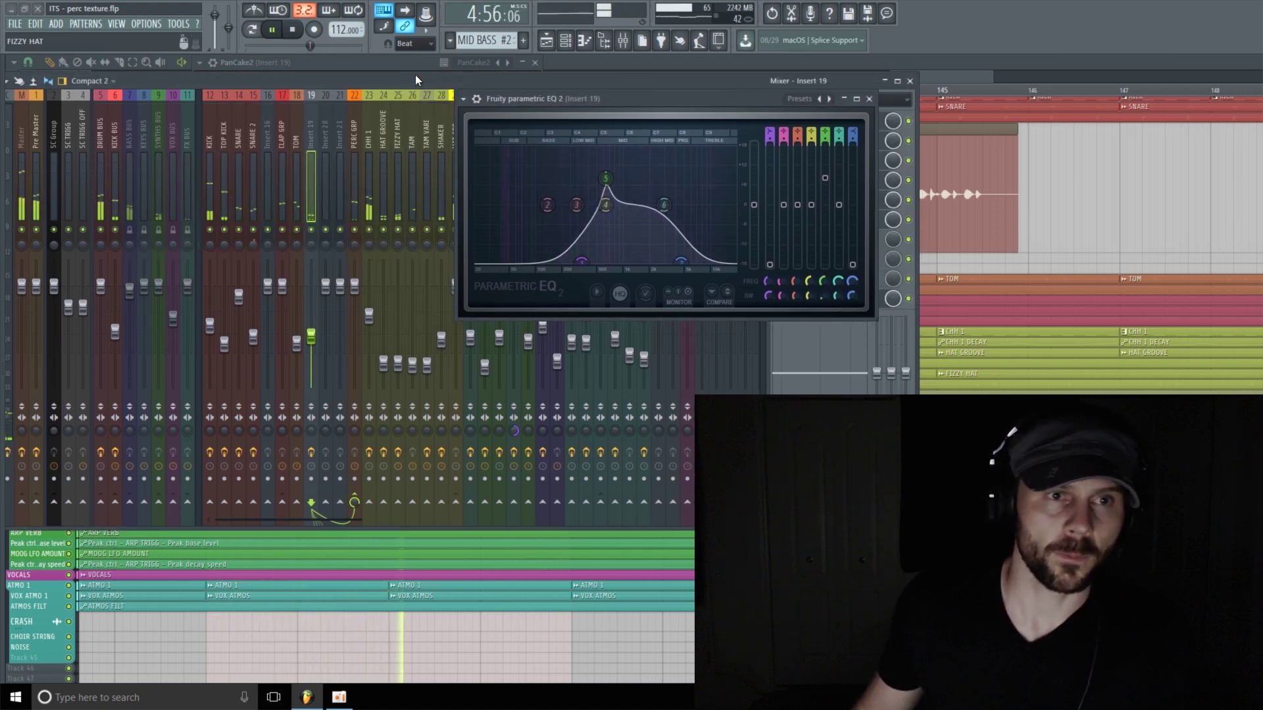
left_click(869, 99)
Load UAD Harrison 32C into effect slot 7 of Insert 19 and move its window clear of the track faders
left_click(813, 243)
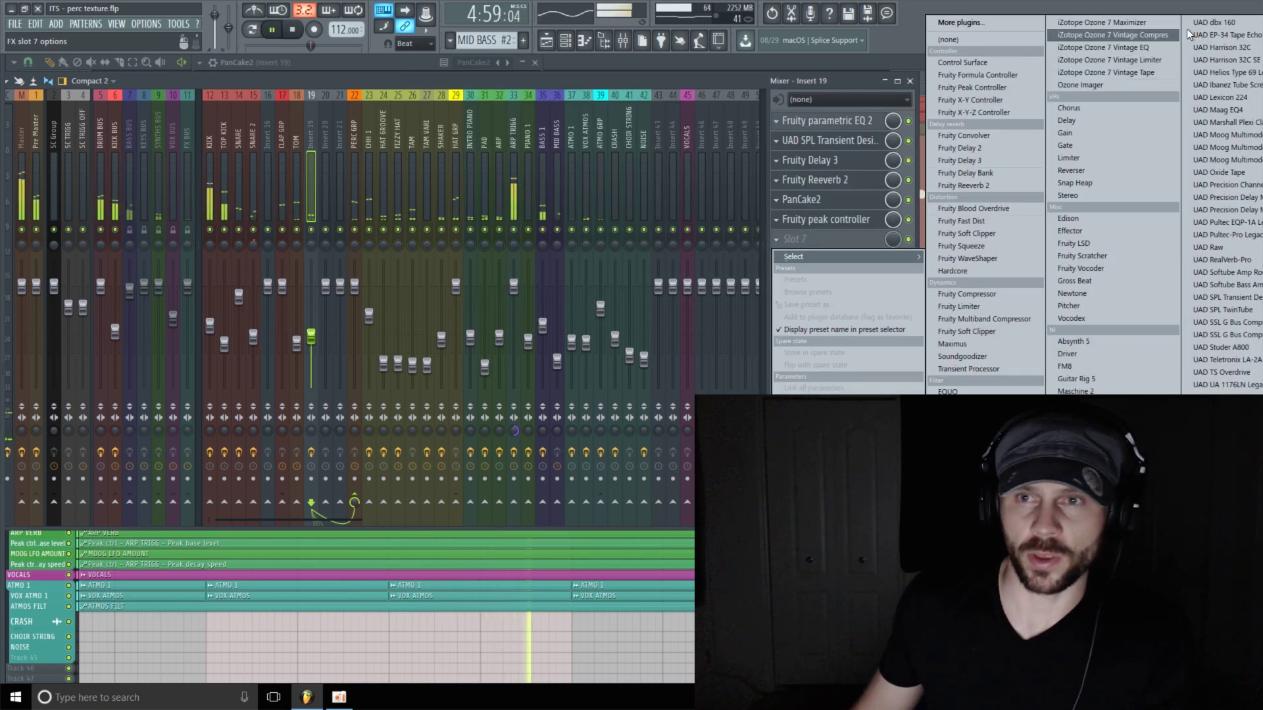
left_click(1223, 48)
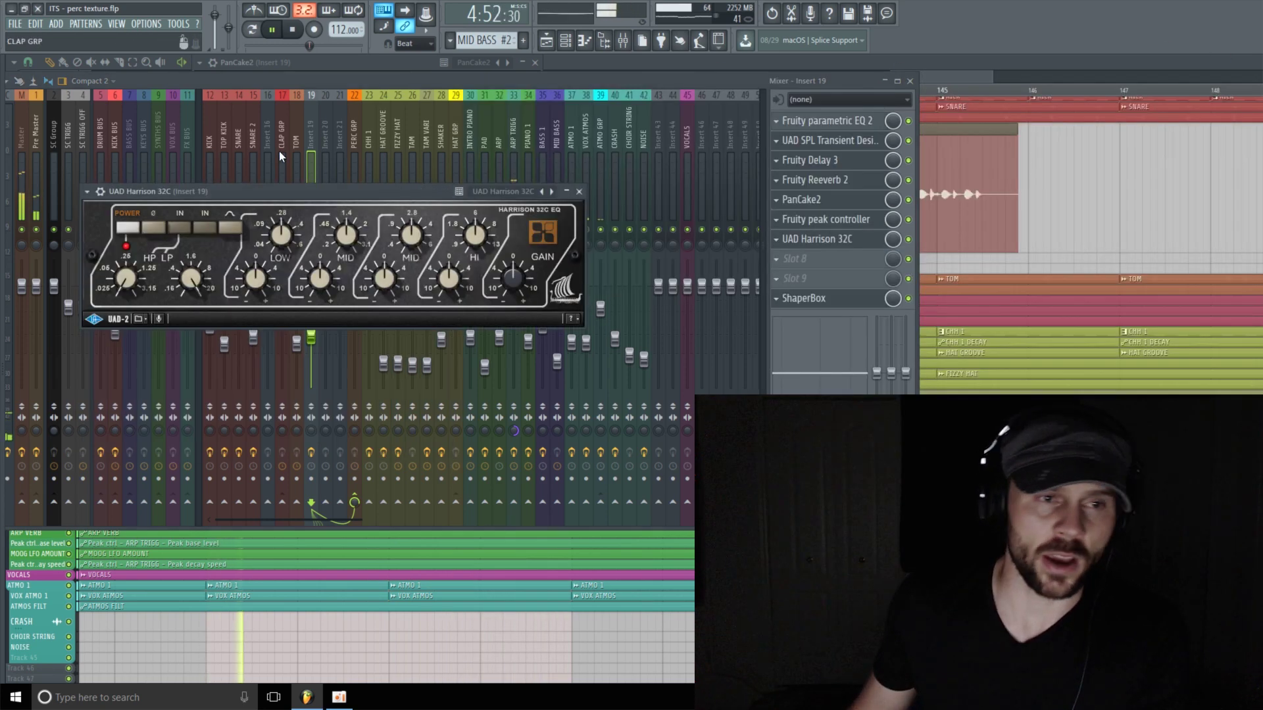
mouse_move(117, 199)
left_mouse_down()
mouse_move(137, 201)
mouse_move(146, 168)
mouse_move(126, 202)
mouse_move(140, 183)
mouse_move(128, 188)
left_mouse_up()
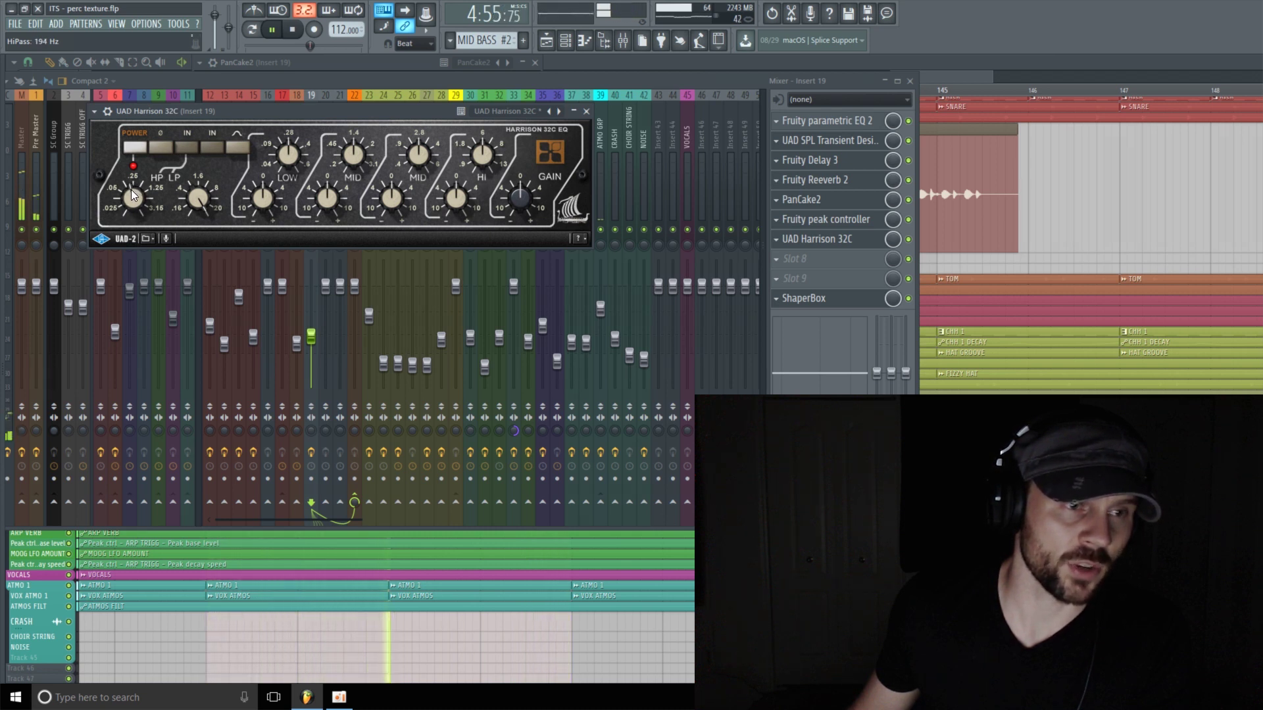
Set the Harrison 32C's high-pass to 315 Hz and its low-pass to 4.24 kHz, and close its window
left_click_drag(131, 189, 140, 184)
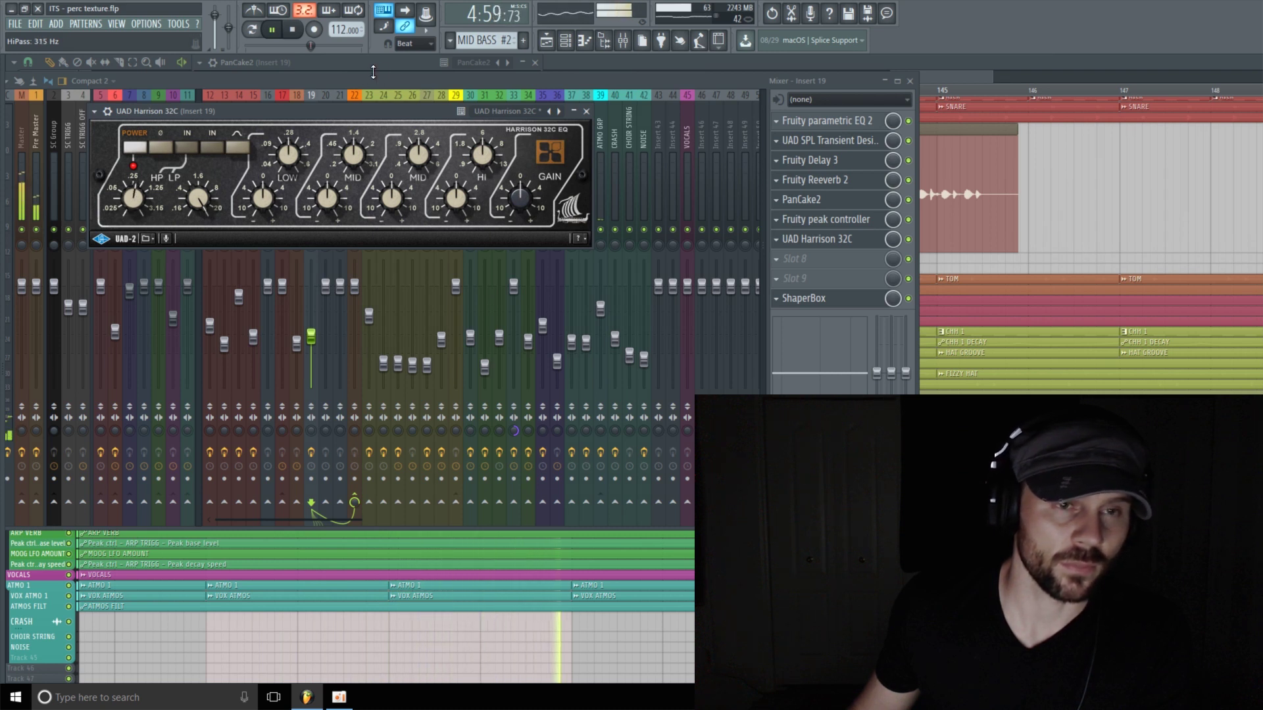
left_click_drag(464, 114, 450, 110)
key("Escape")
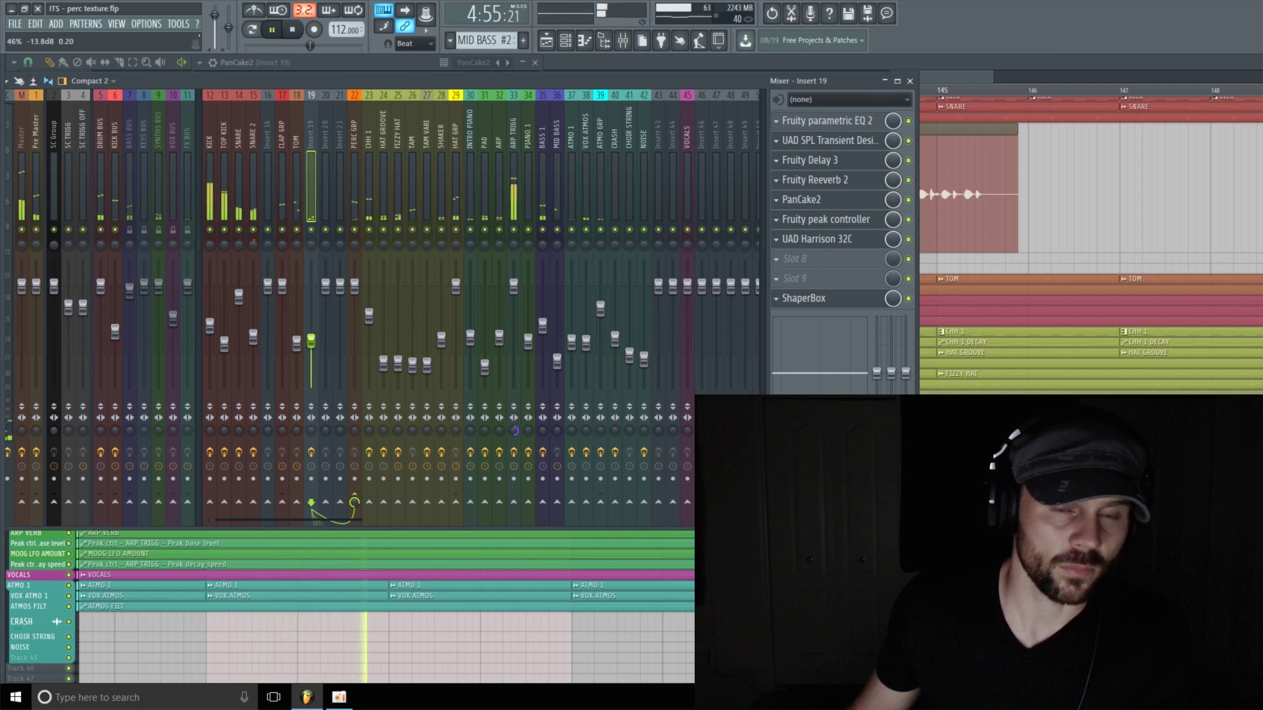
left_click(860, 239)
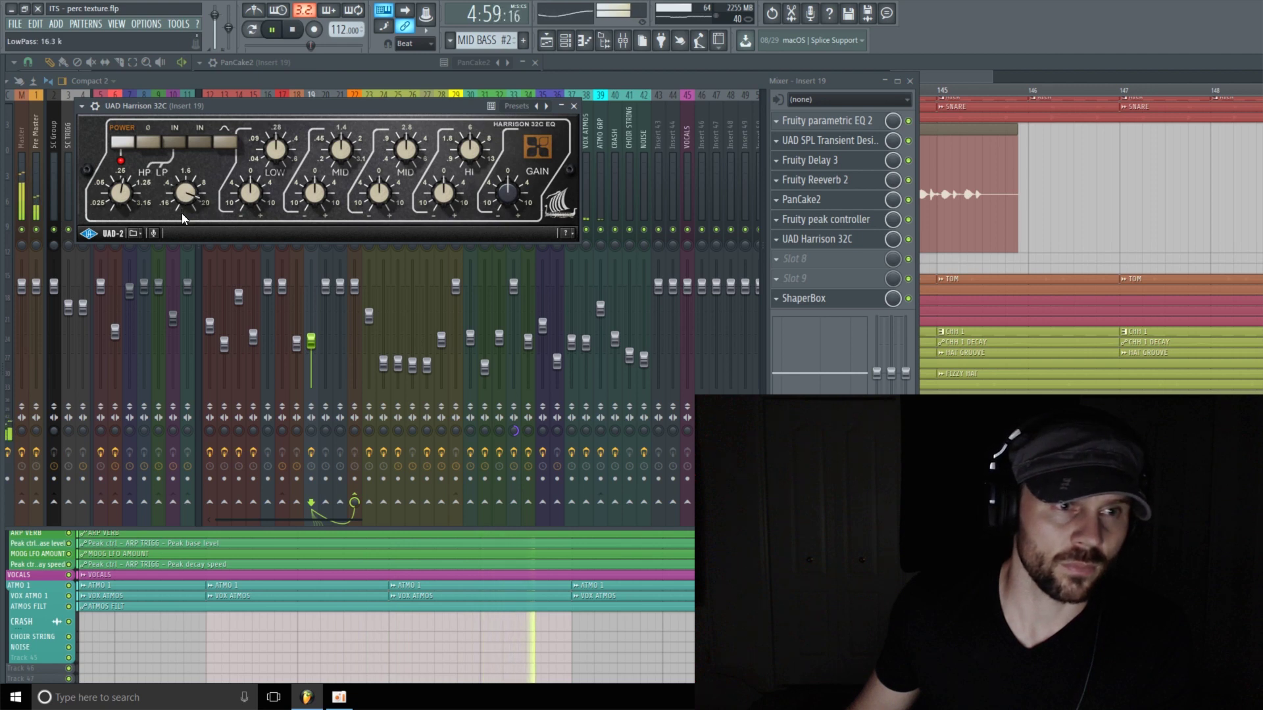
left_click_drag(182, 213, 180, 234)
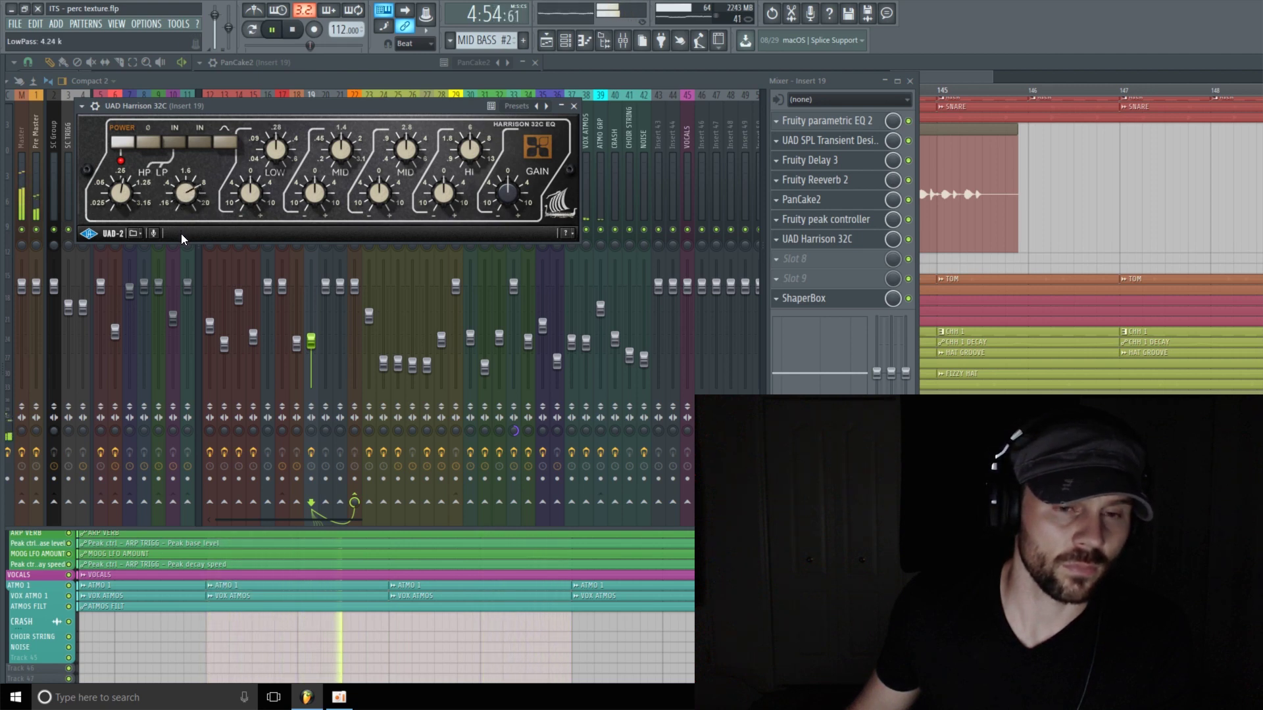
left_click(573, 106)
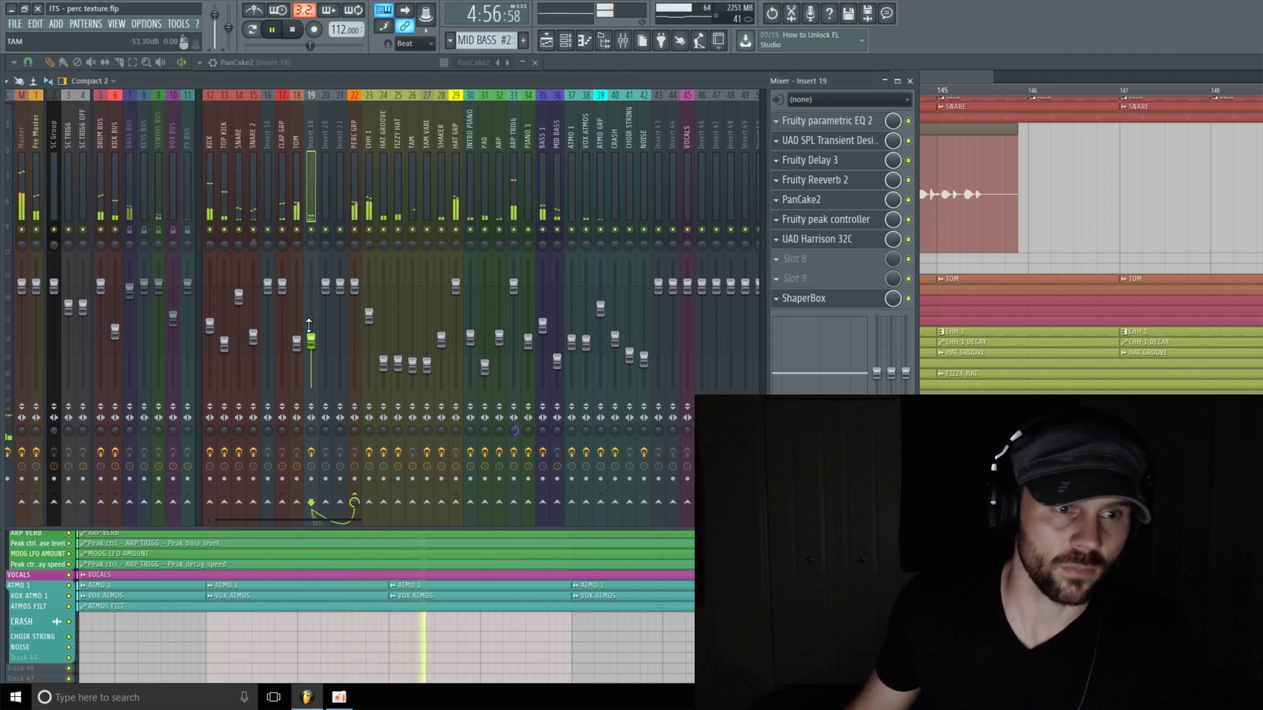
Blend Insert 19 into the mix with its fader at about -17.3 dB, and solo the track
left_click_drag(311, 340, 310, 348)
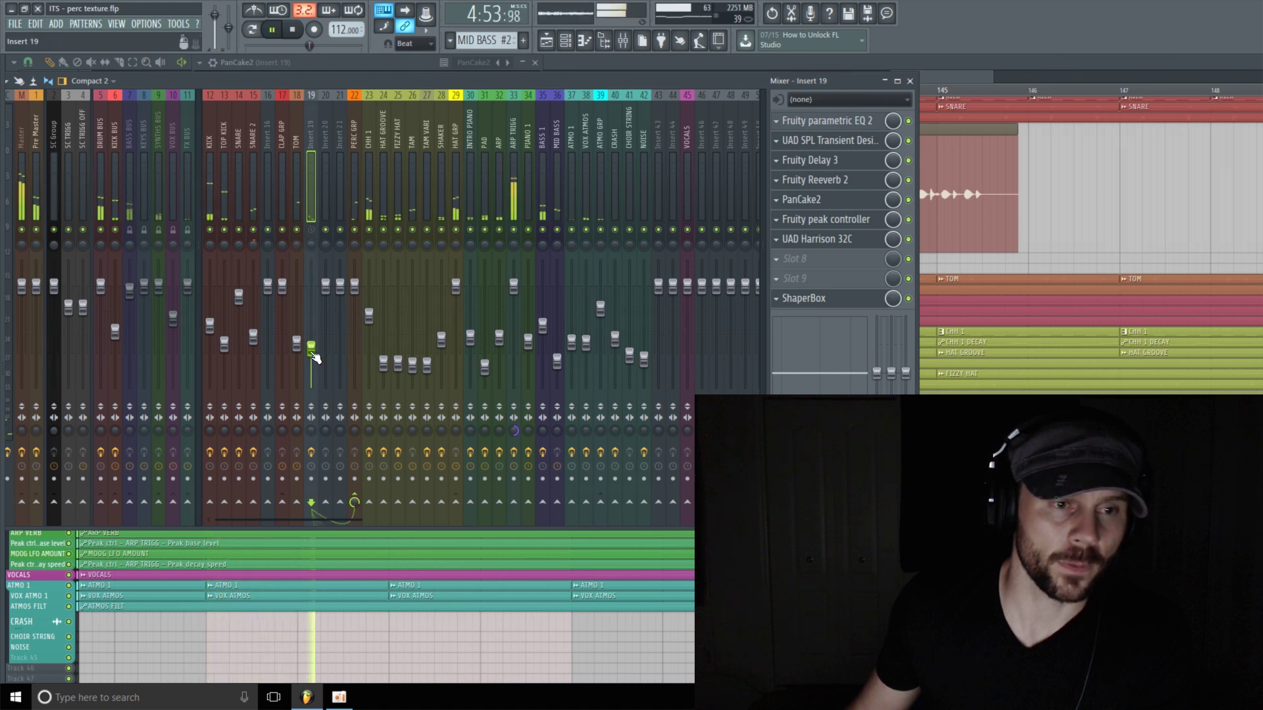
left_click(311, 230)
left_click_drag(310, 353, 309, 355)
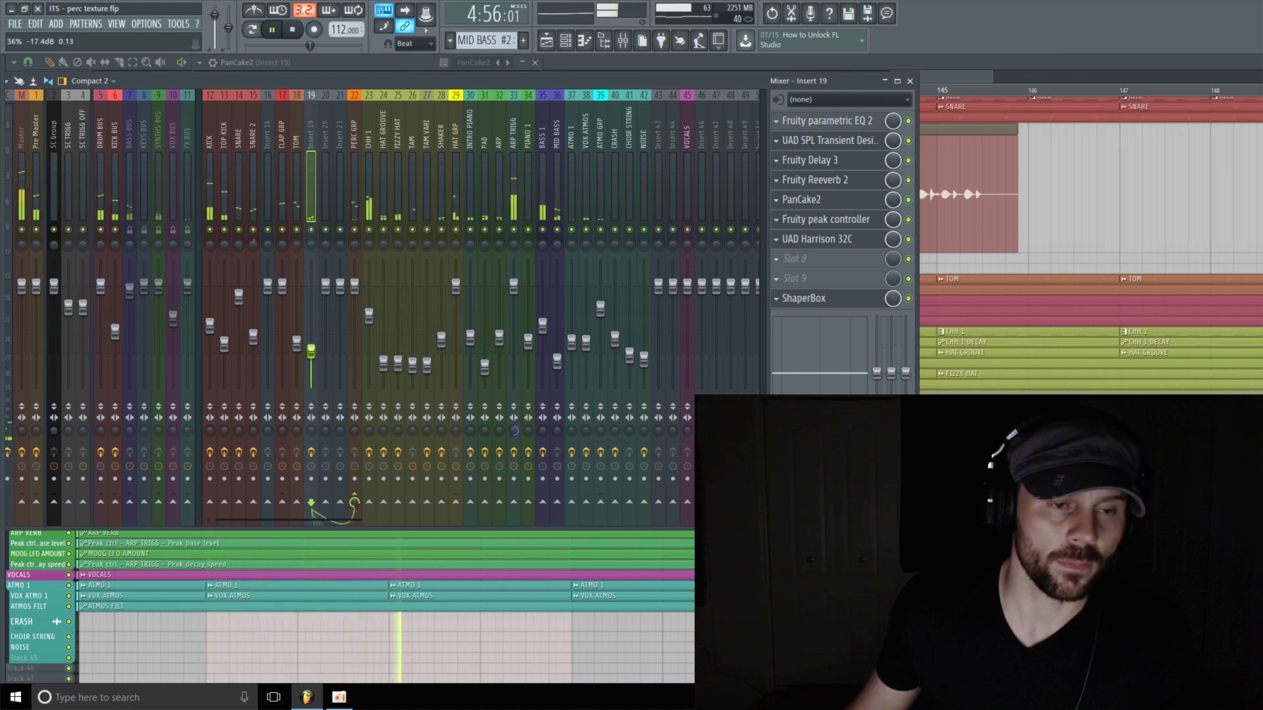
left_click_drag(442, 79, 467, 63)
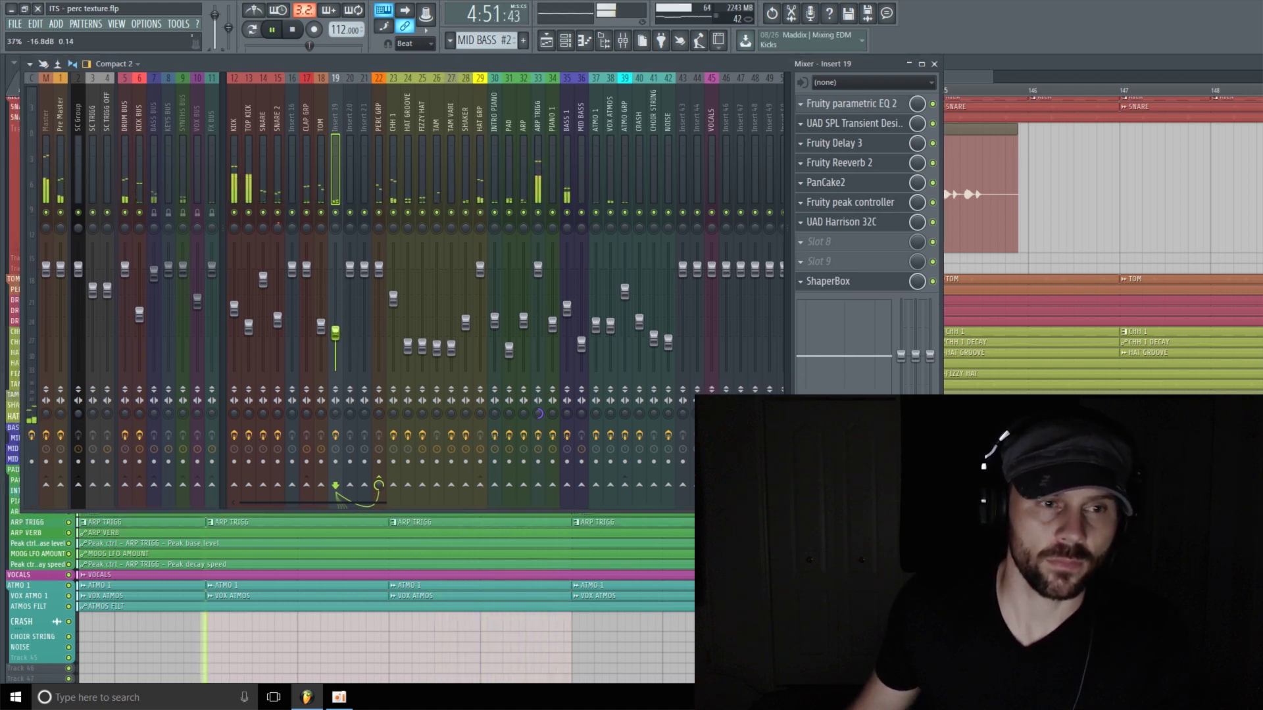
left_click_drag(337, 339, 337, 341)
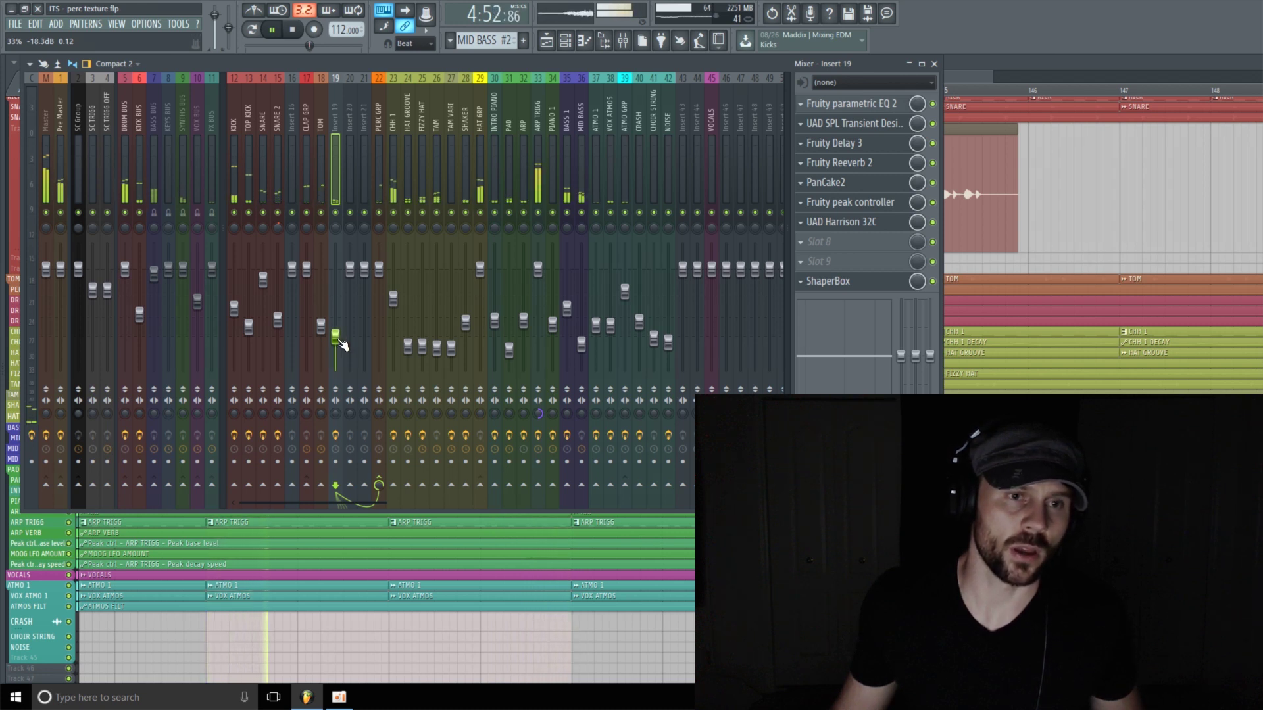
left_click_drag(343, 346, 345, 339)
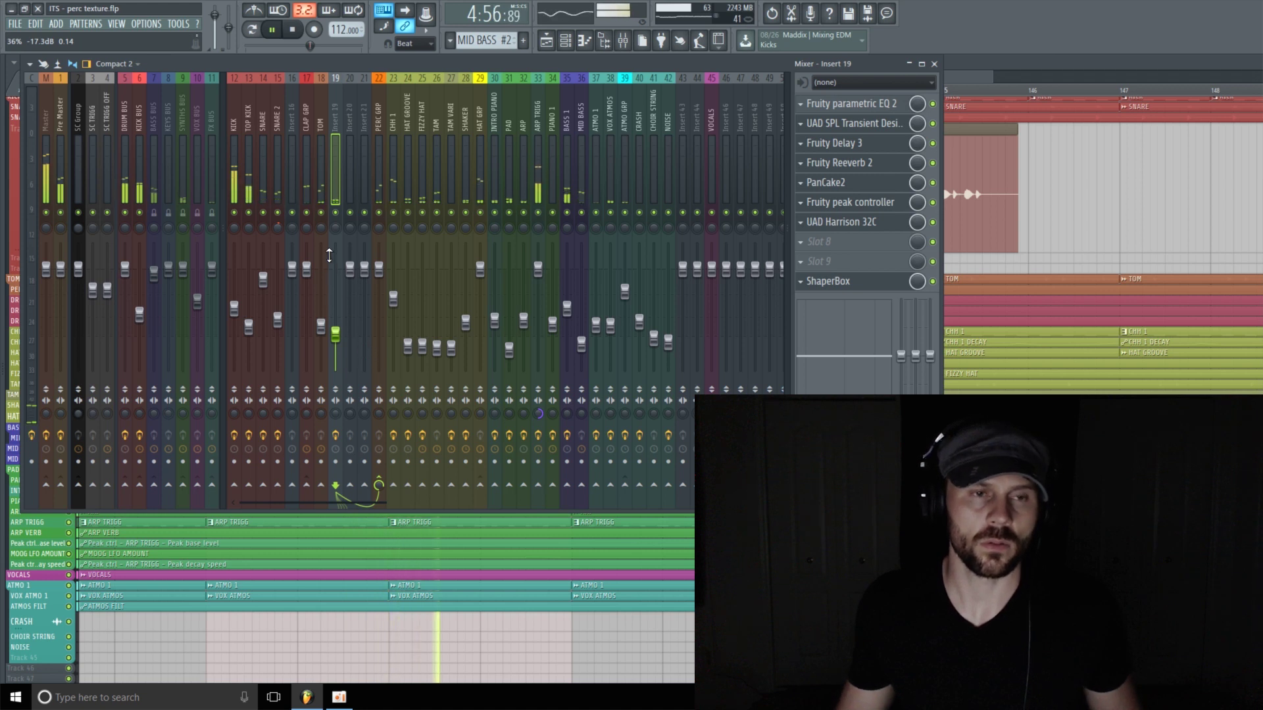
right_click(336, 213)
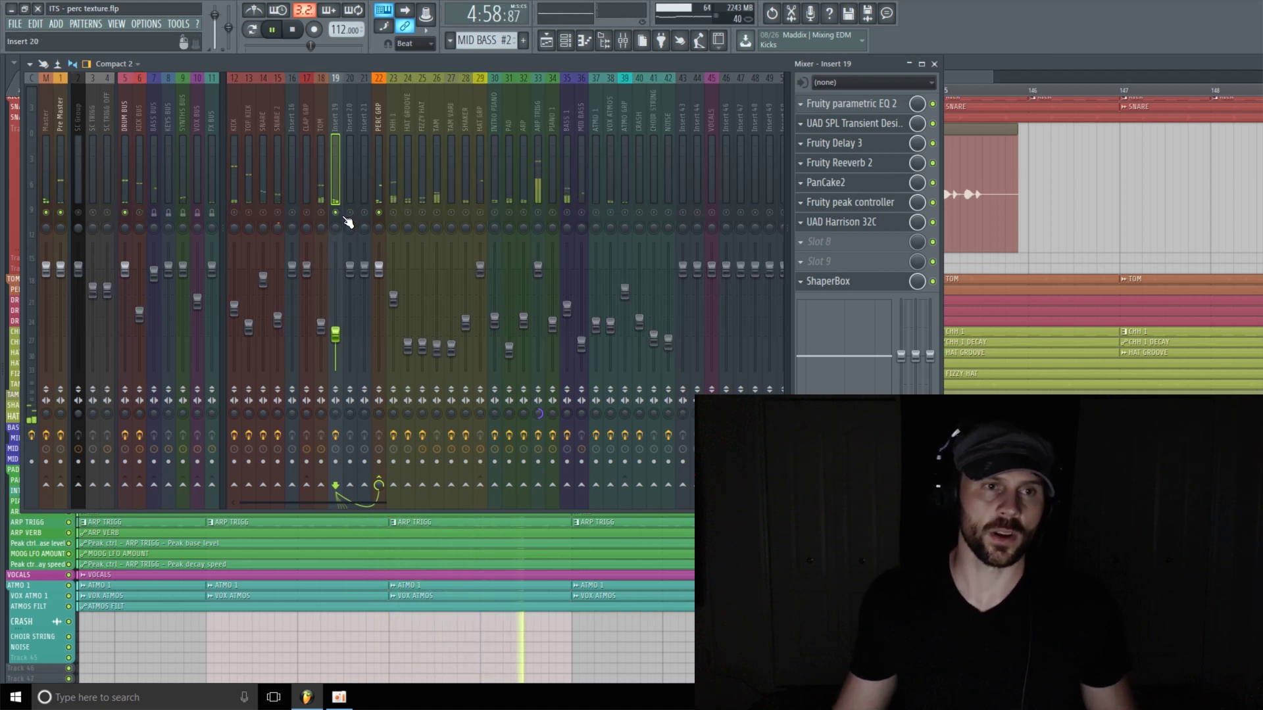